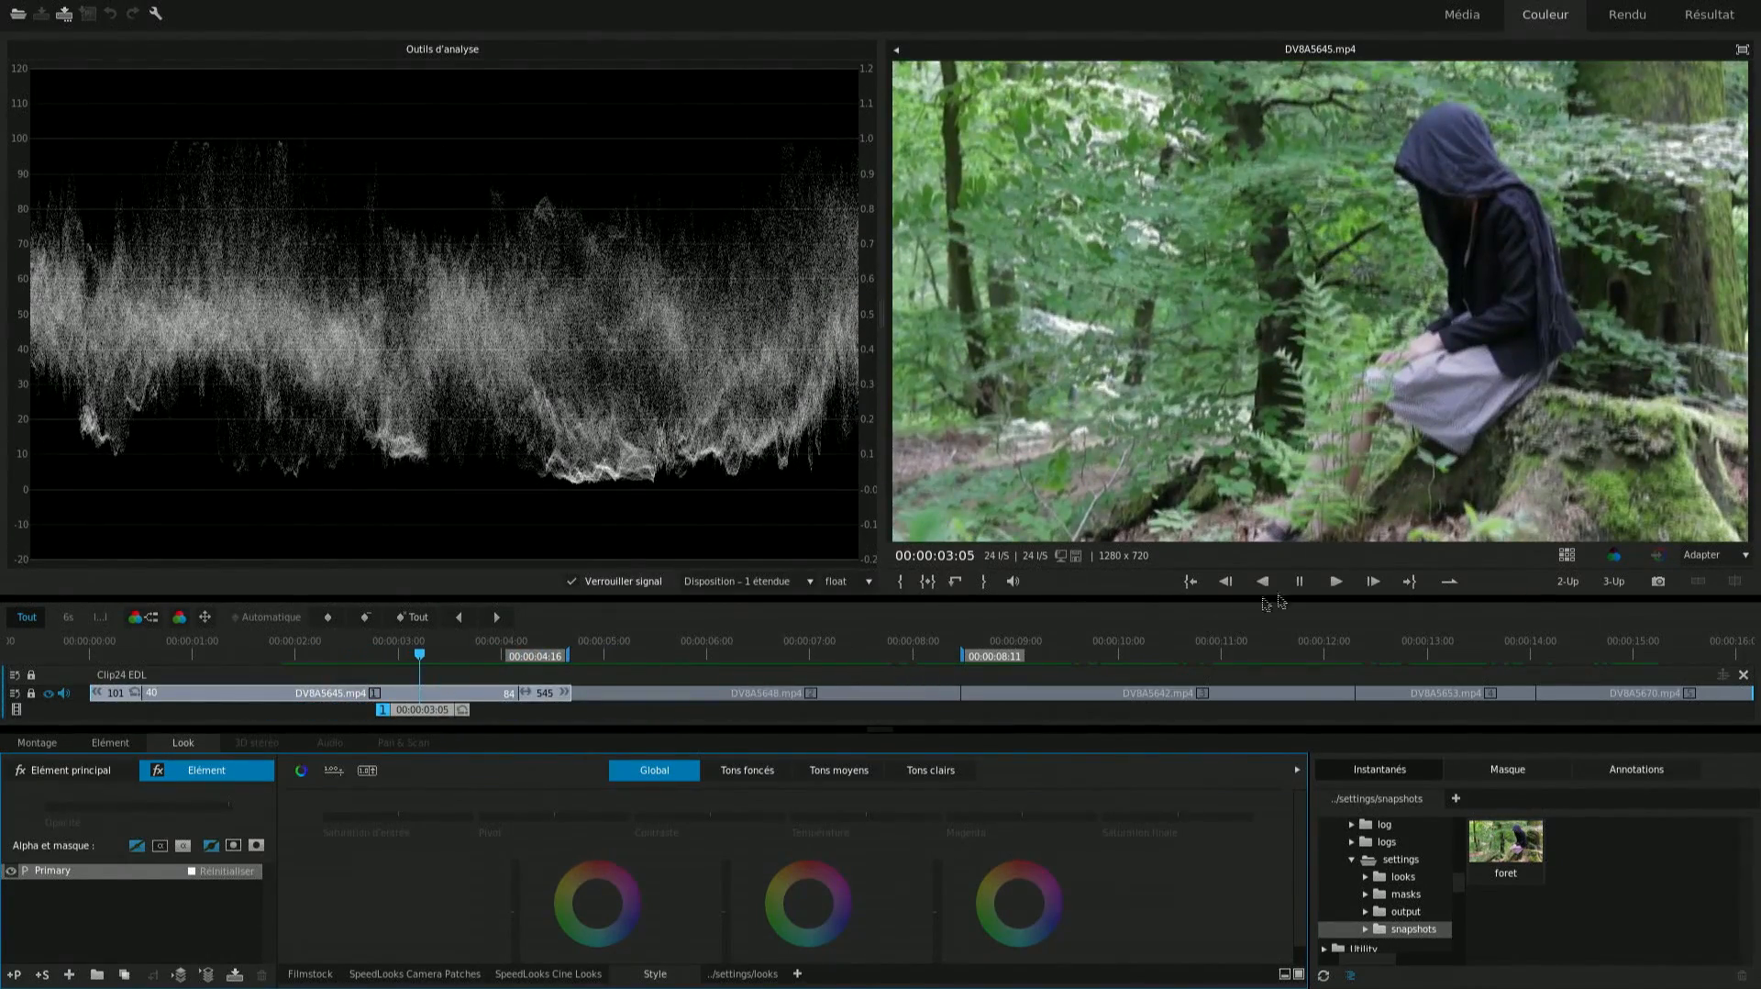
# Warm the midtones of clip DV8A5645.mp4 at 00:00:02:11 by shifting the Tons moyens Gamma wheel toward red
pyautogui.click(1335, 582)
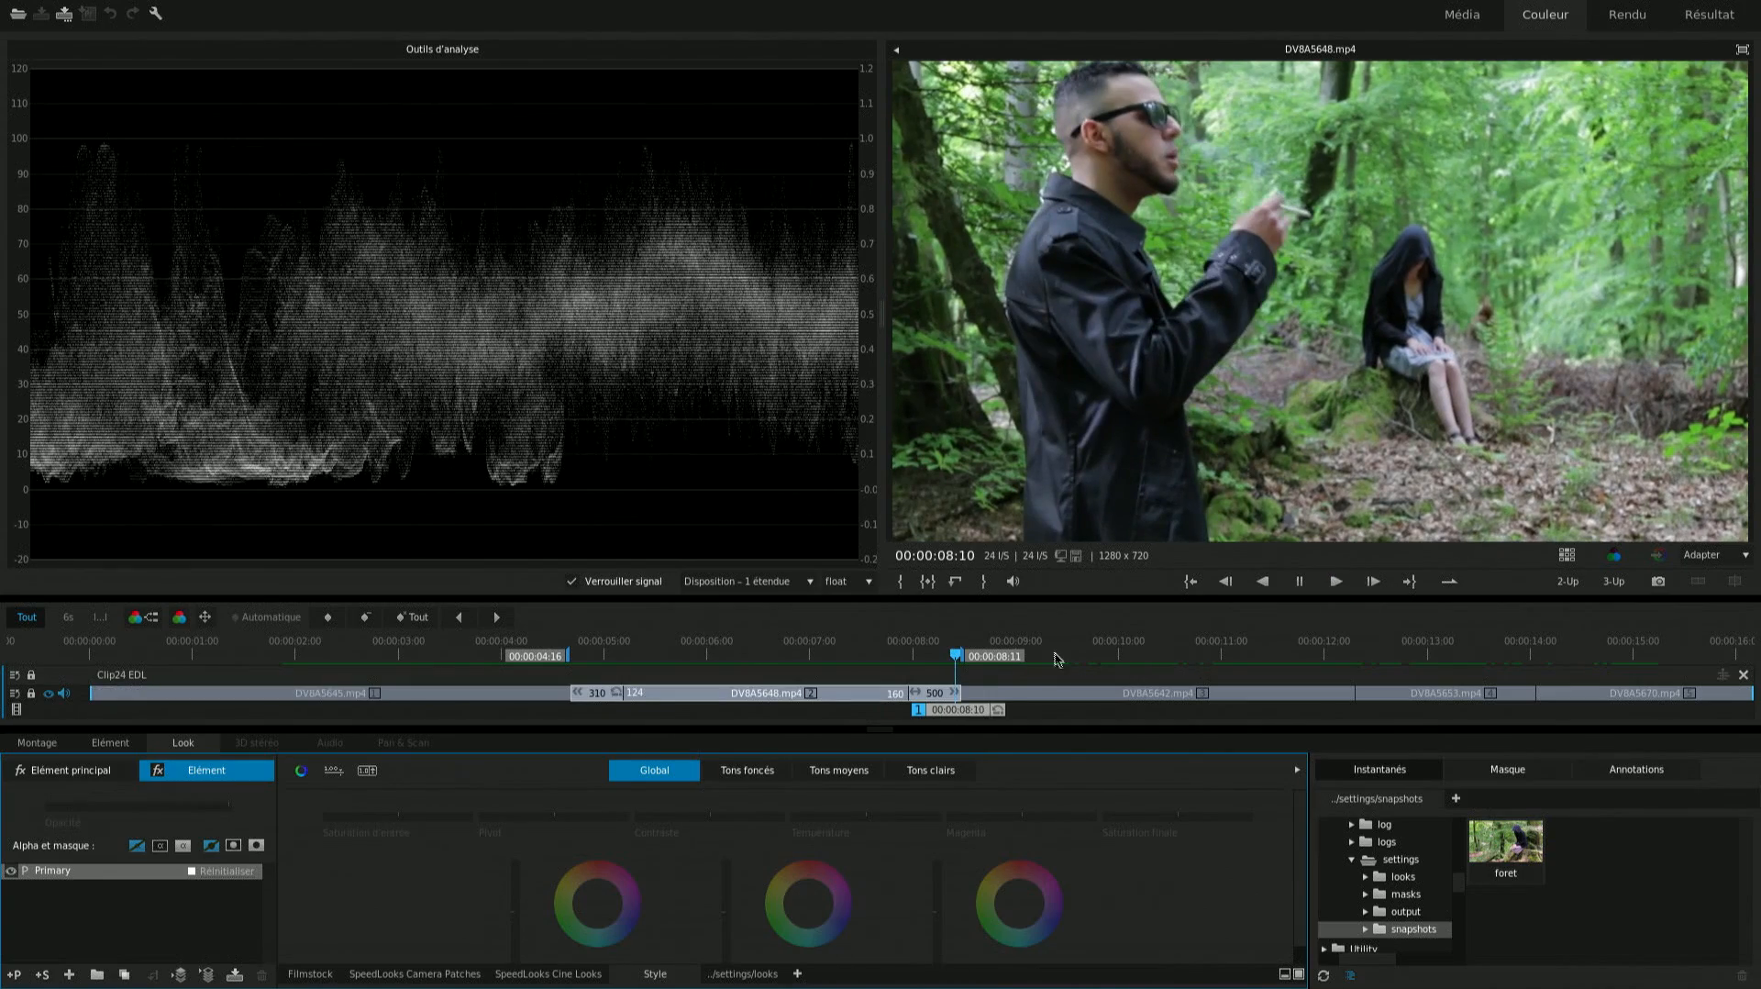
pyautogui.moveTo(1058, 654); pyautogui.dragTo(393, 657)
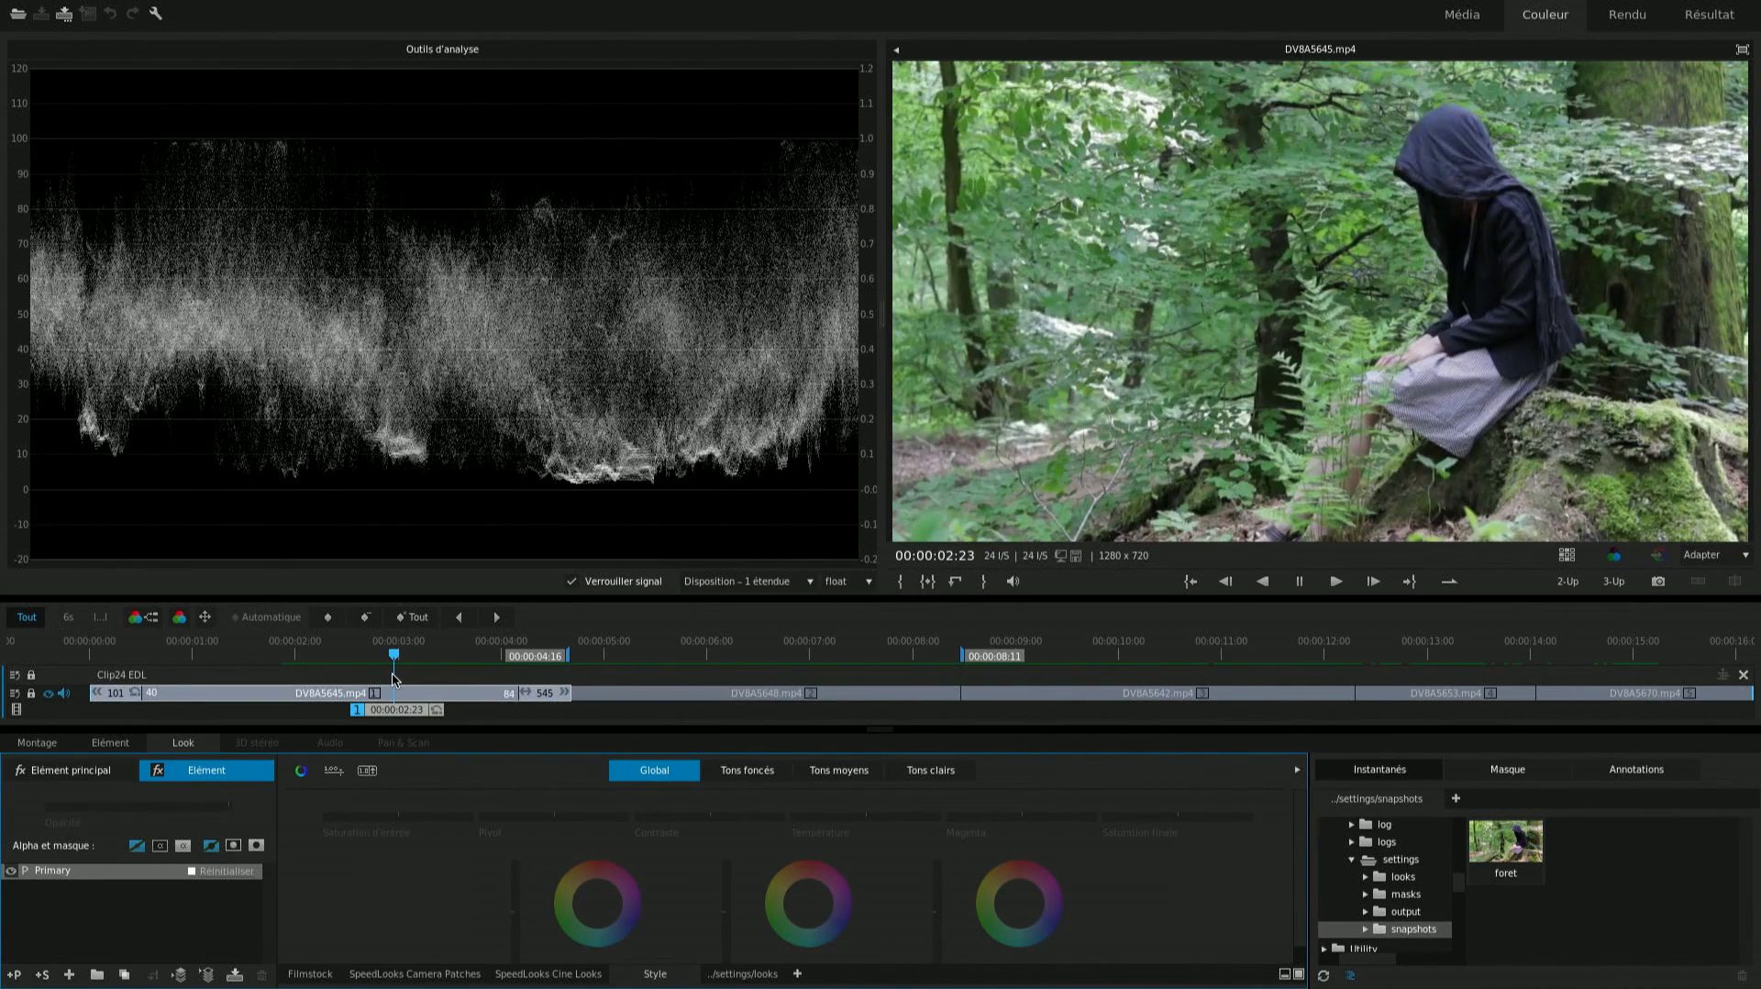
pyautogui.click(389, 656)
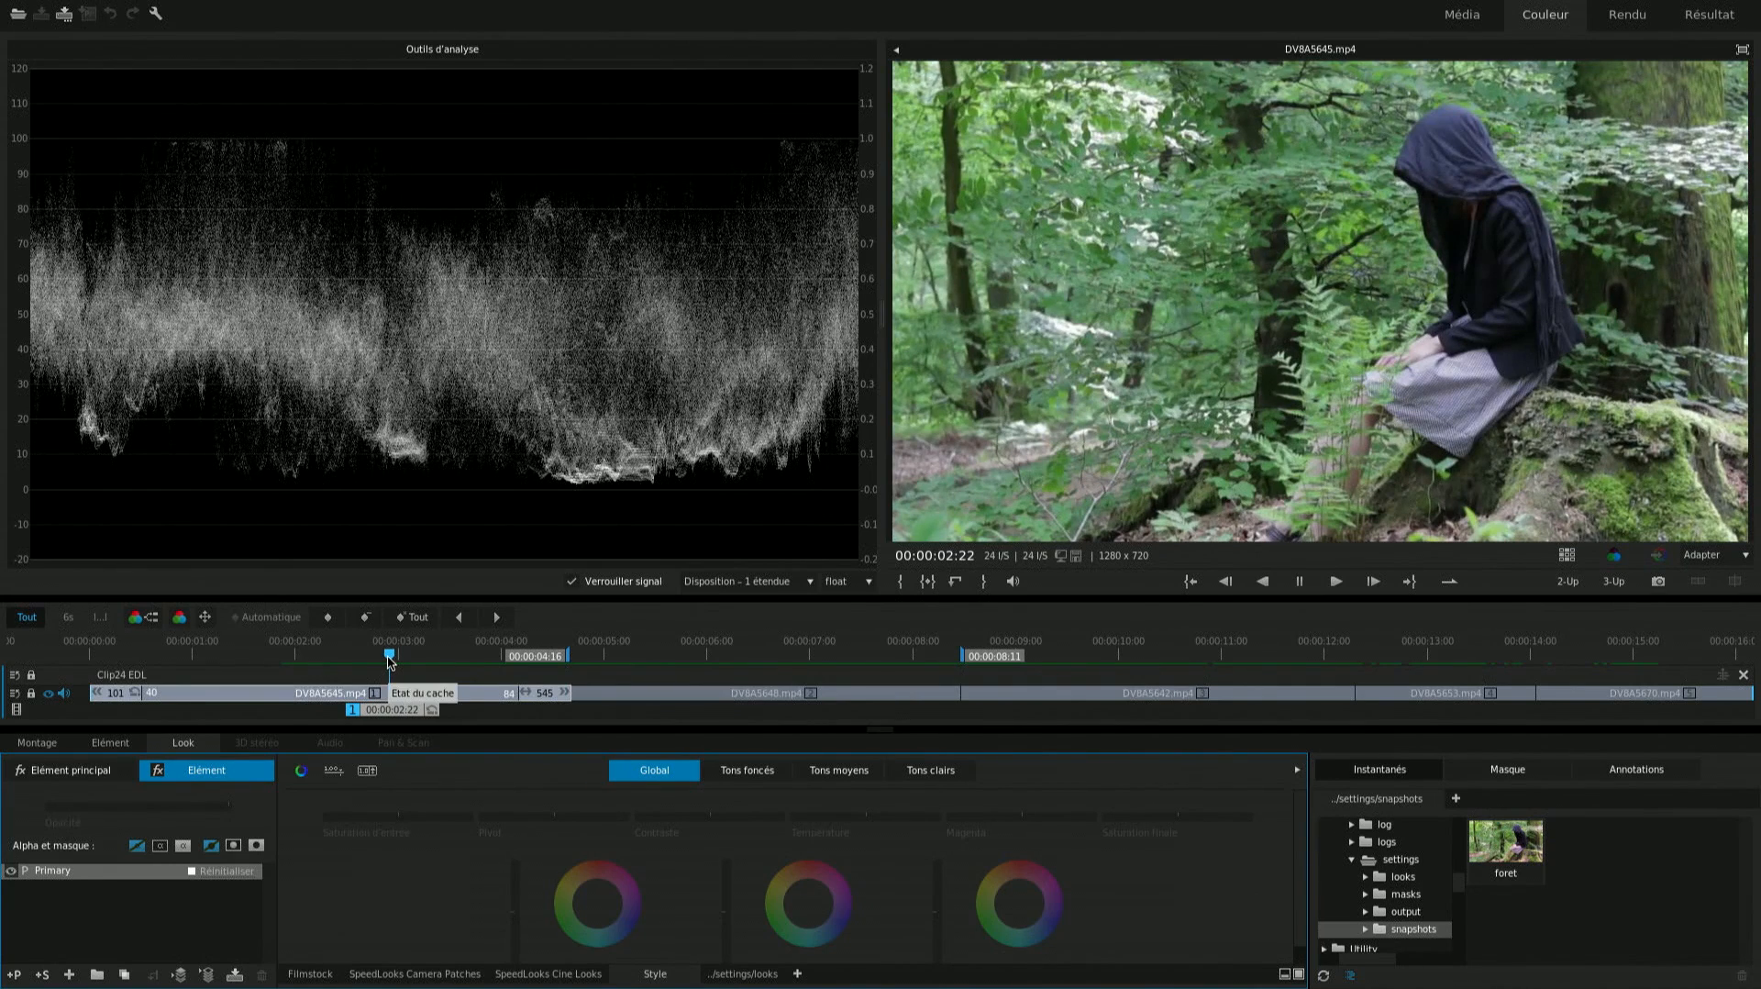
pyautogui.moveTo(389, 659); pyautogui.dragTo(354, 654)
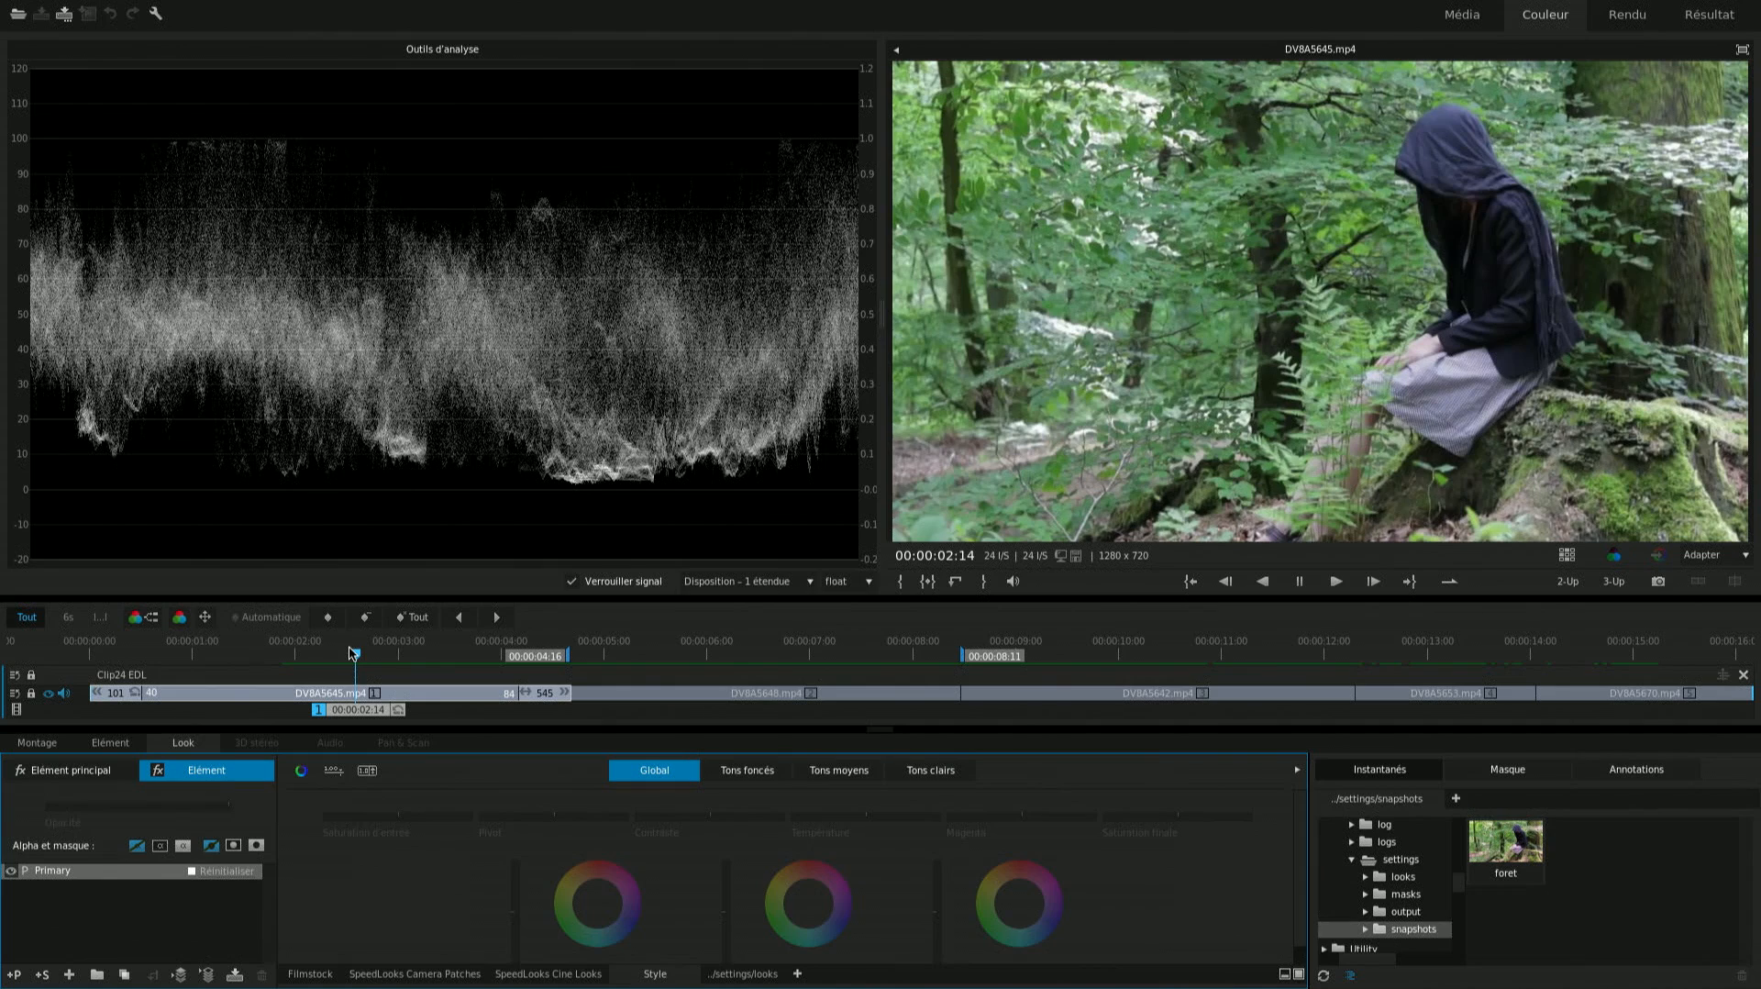
pyautogui.moveTo(349, 648); pyautogui.dragTo(341, 665)
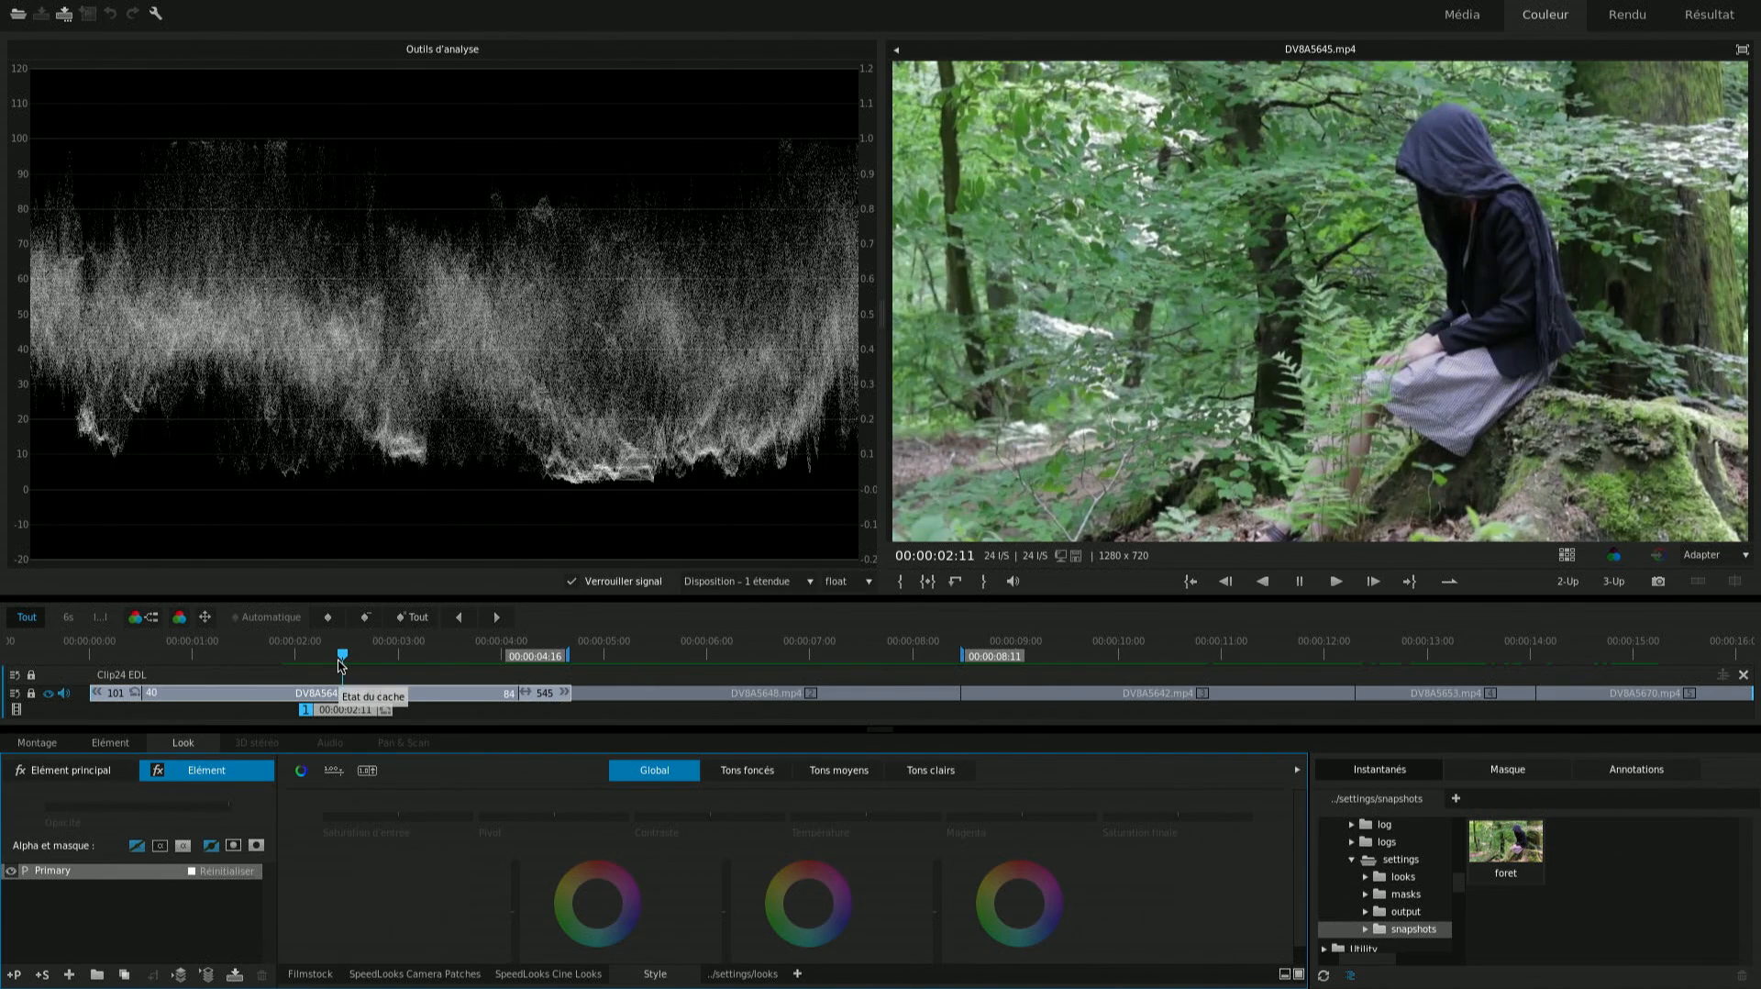
pyautogui.click(840, 773)
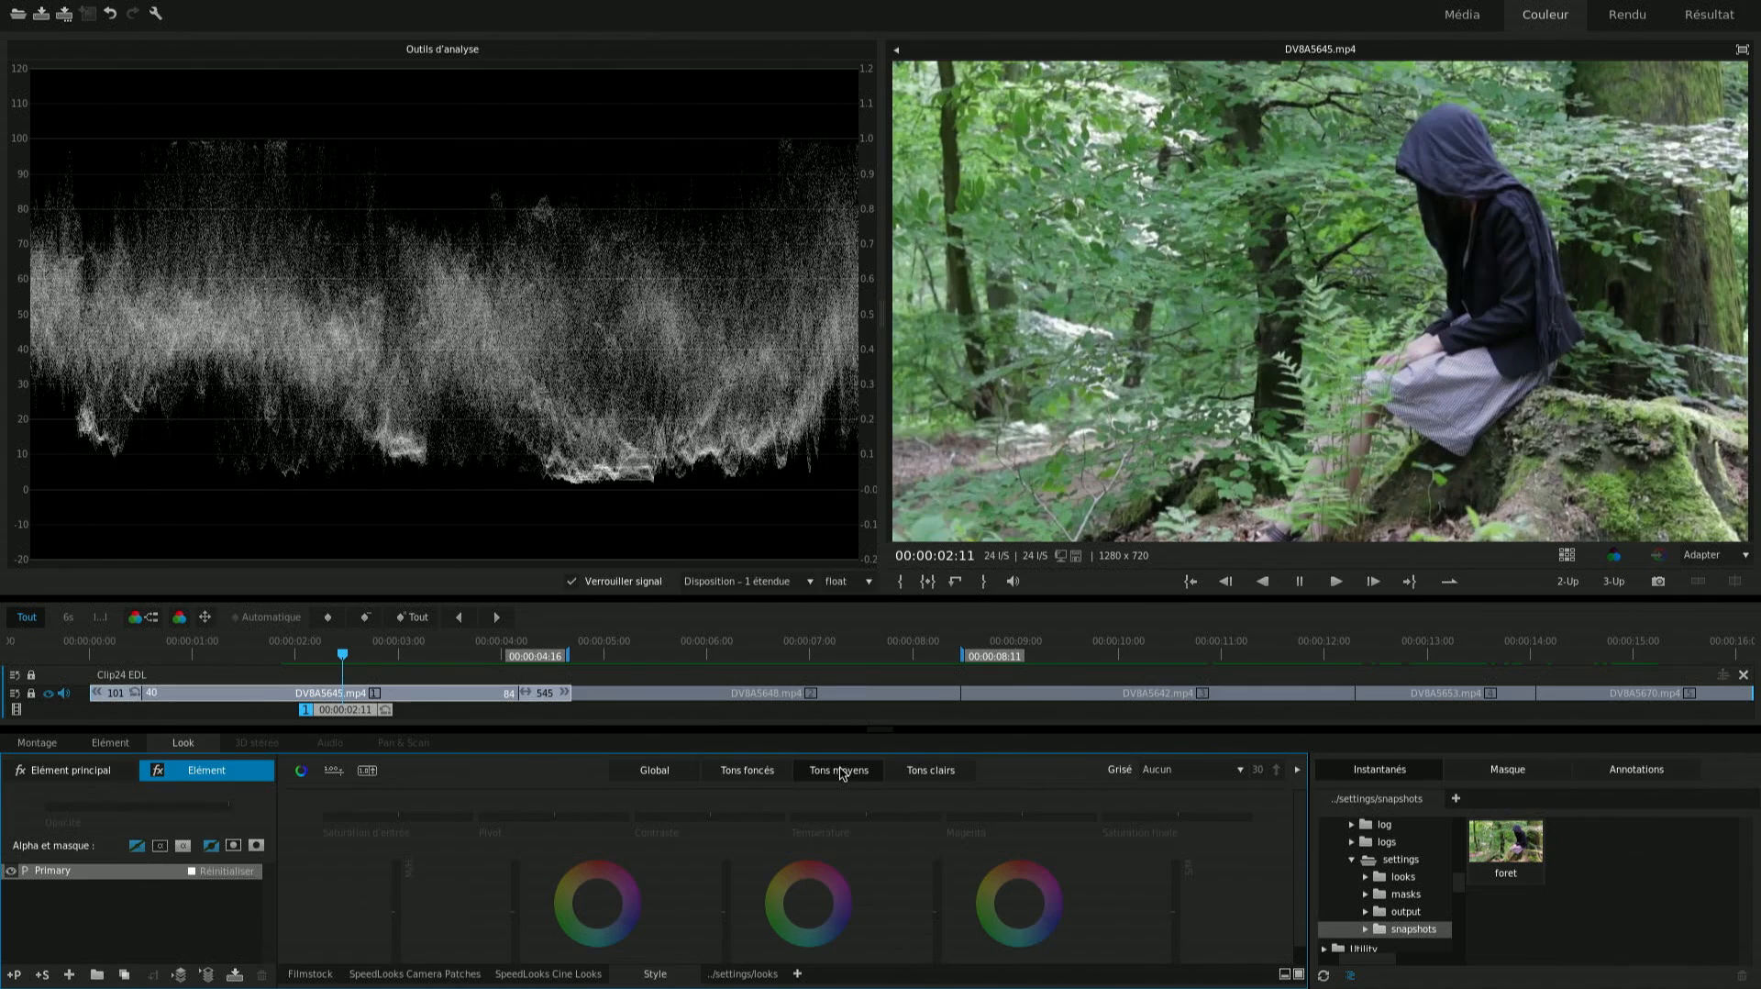
pyautogui.moveTo(885, 730); pyautogui.dragTo(882, 667)
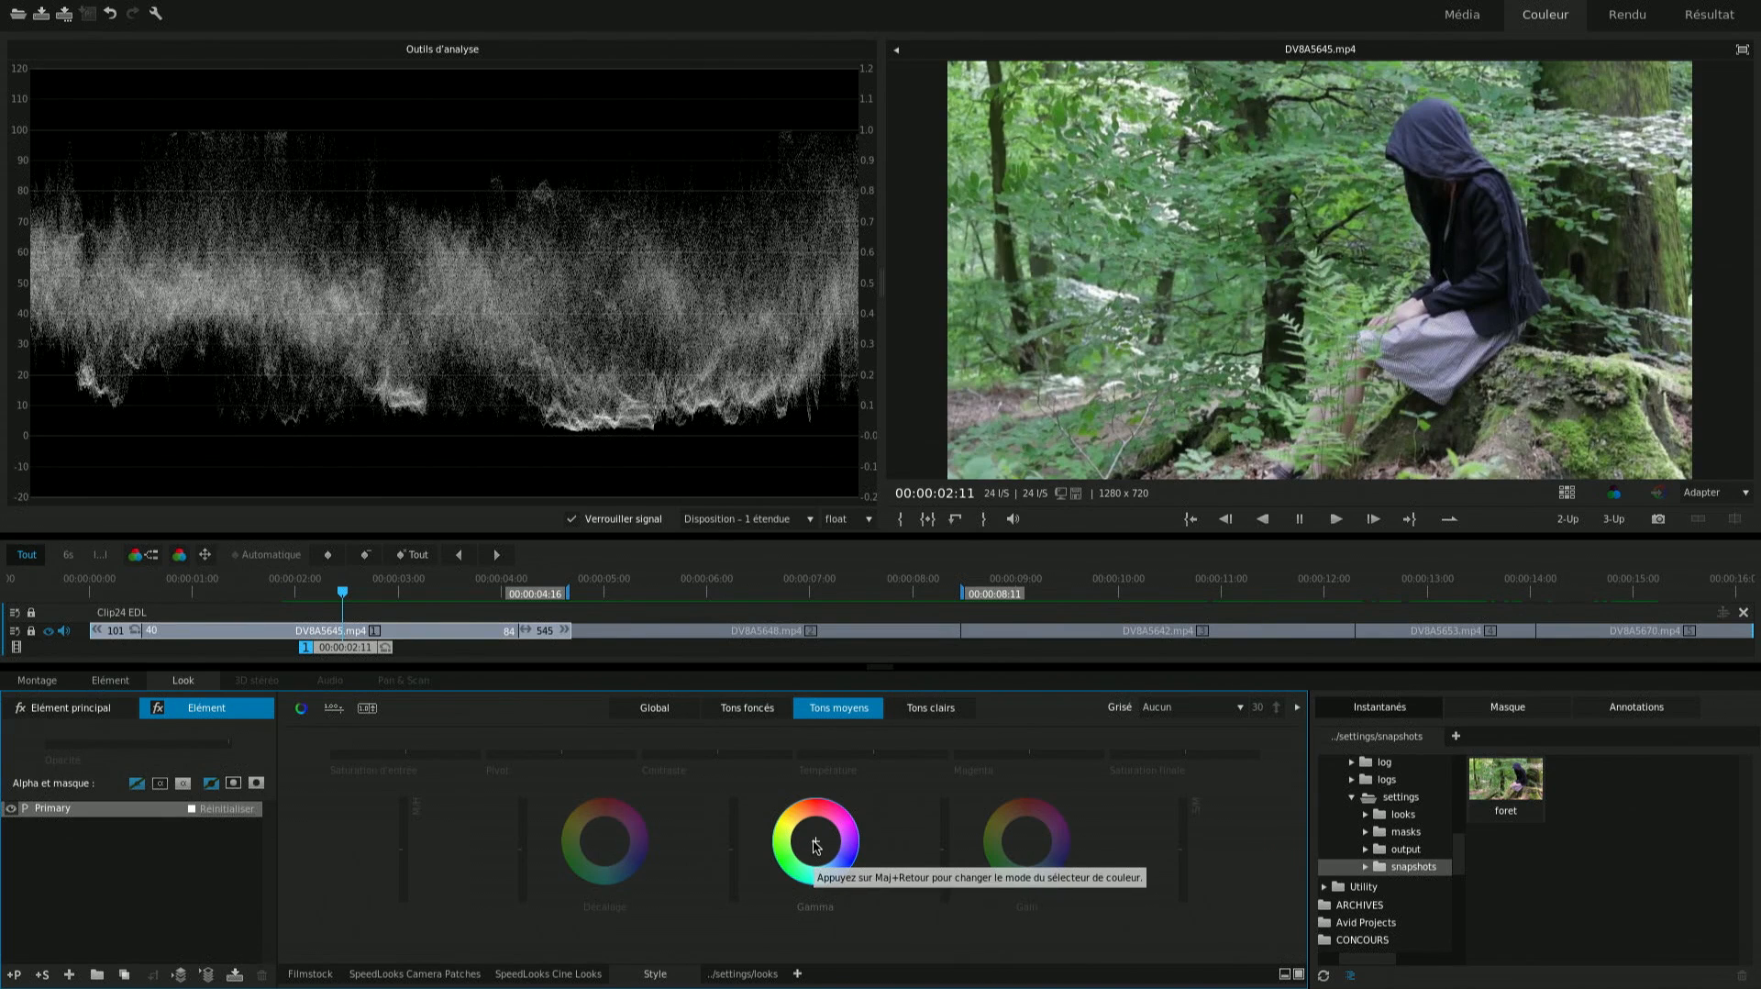
pyautogui.click(815, 842)
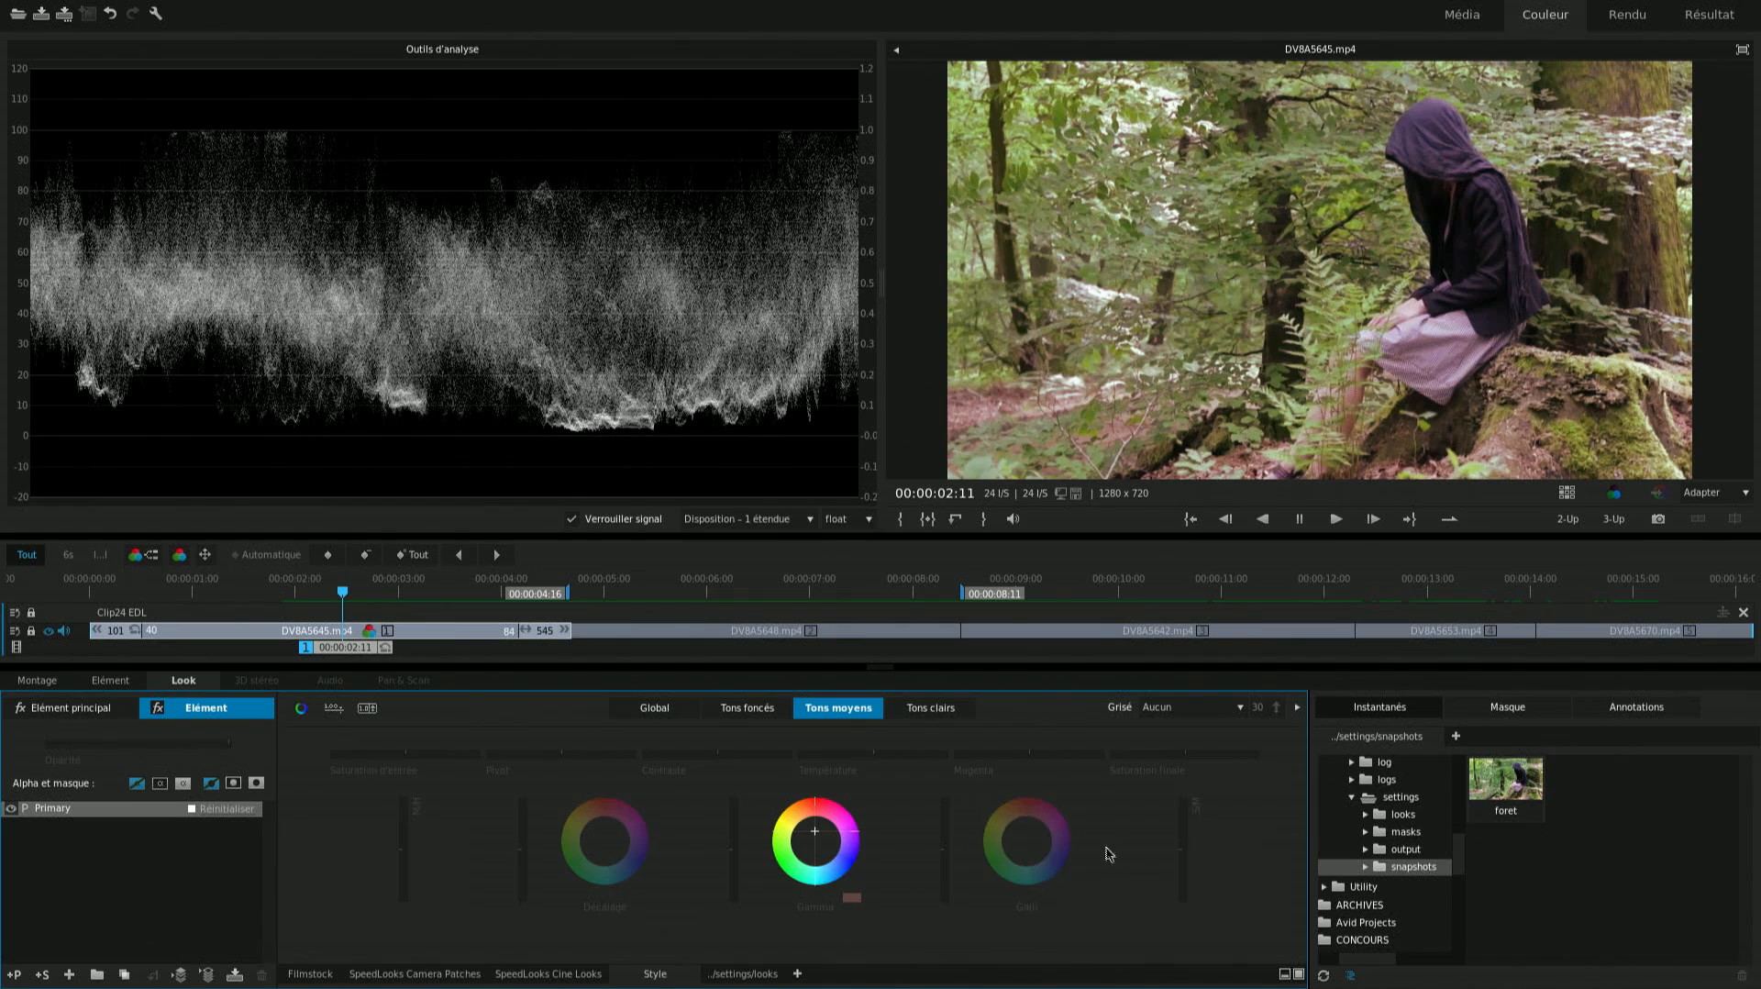
# Tint the shadows of clip DV8A5645.mp4 by shifting the Tons foncés Décalage wheel slightly toward red
pyautogui.click(751, 708)
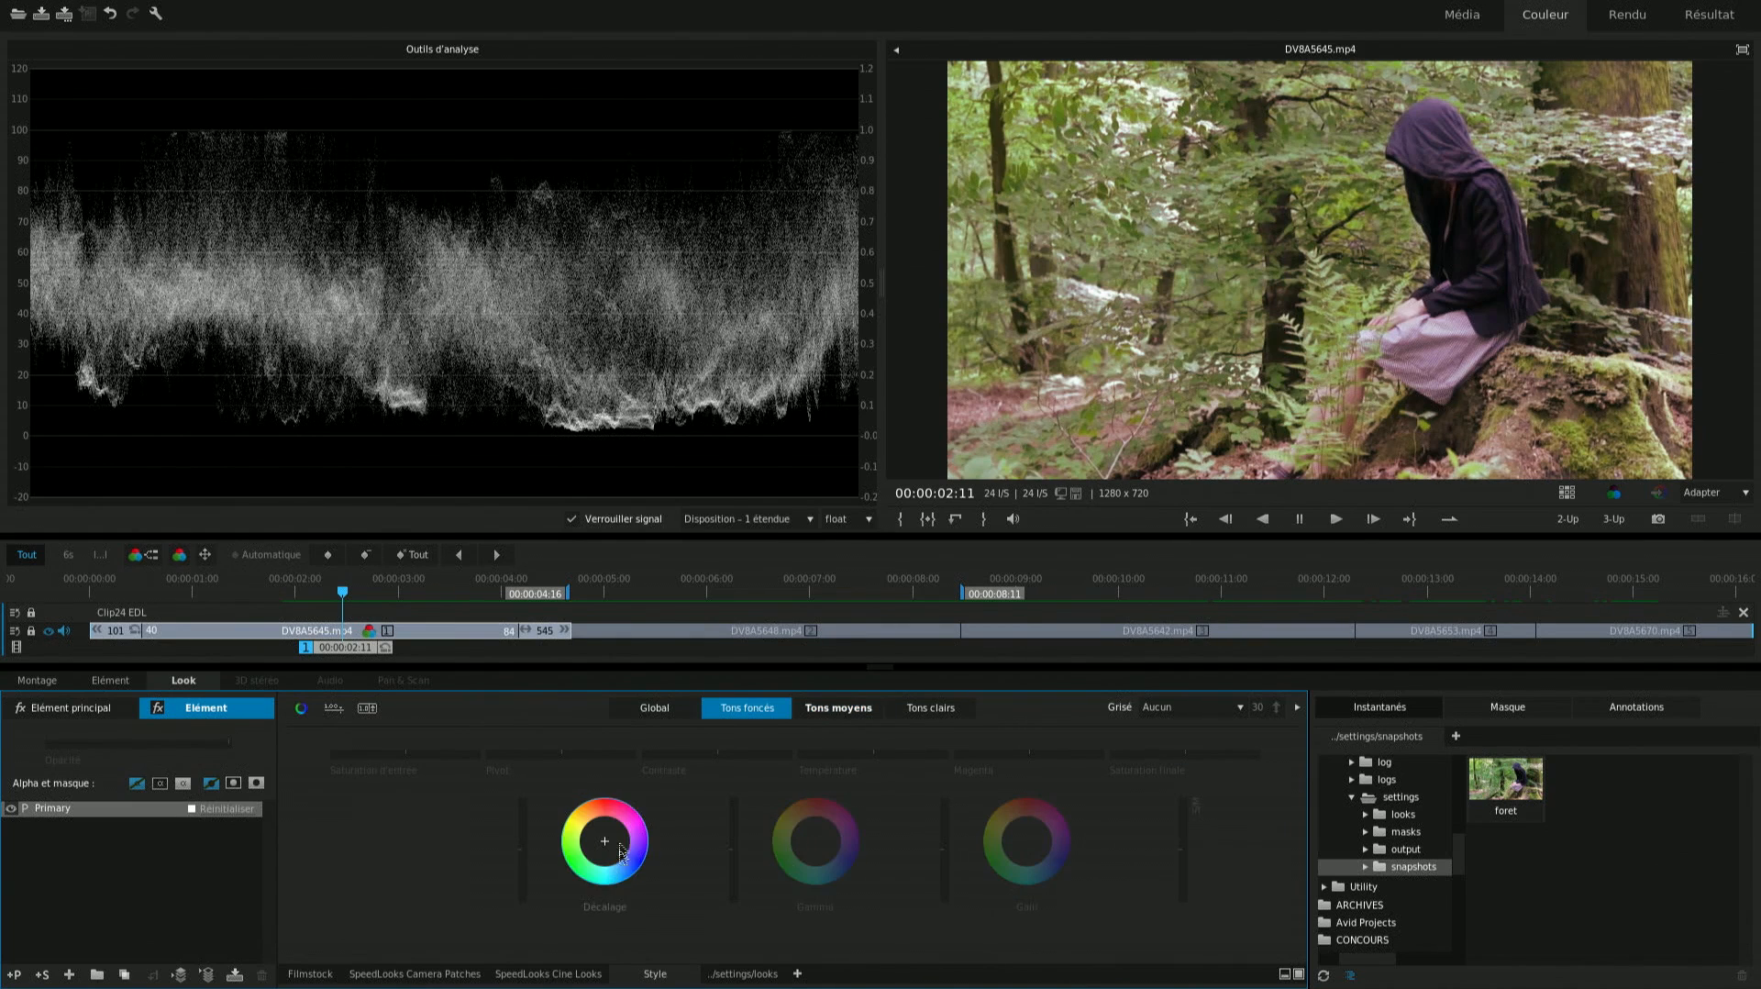
pyautogui.click(723, 713)
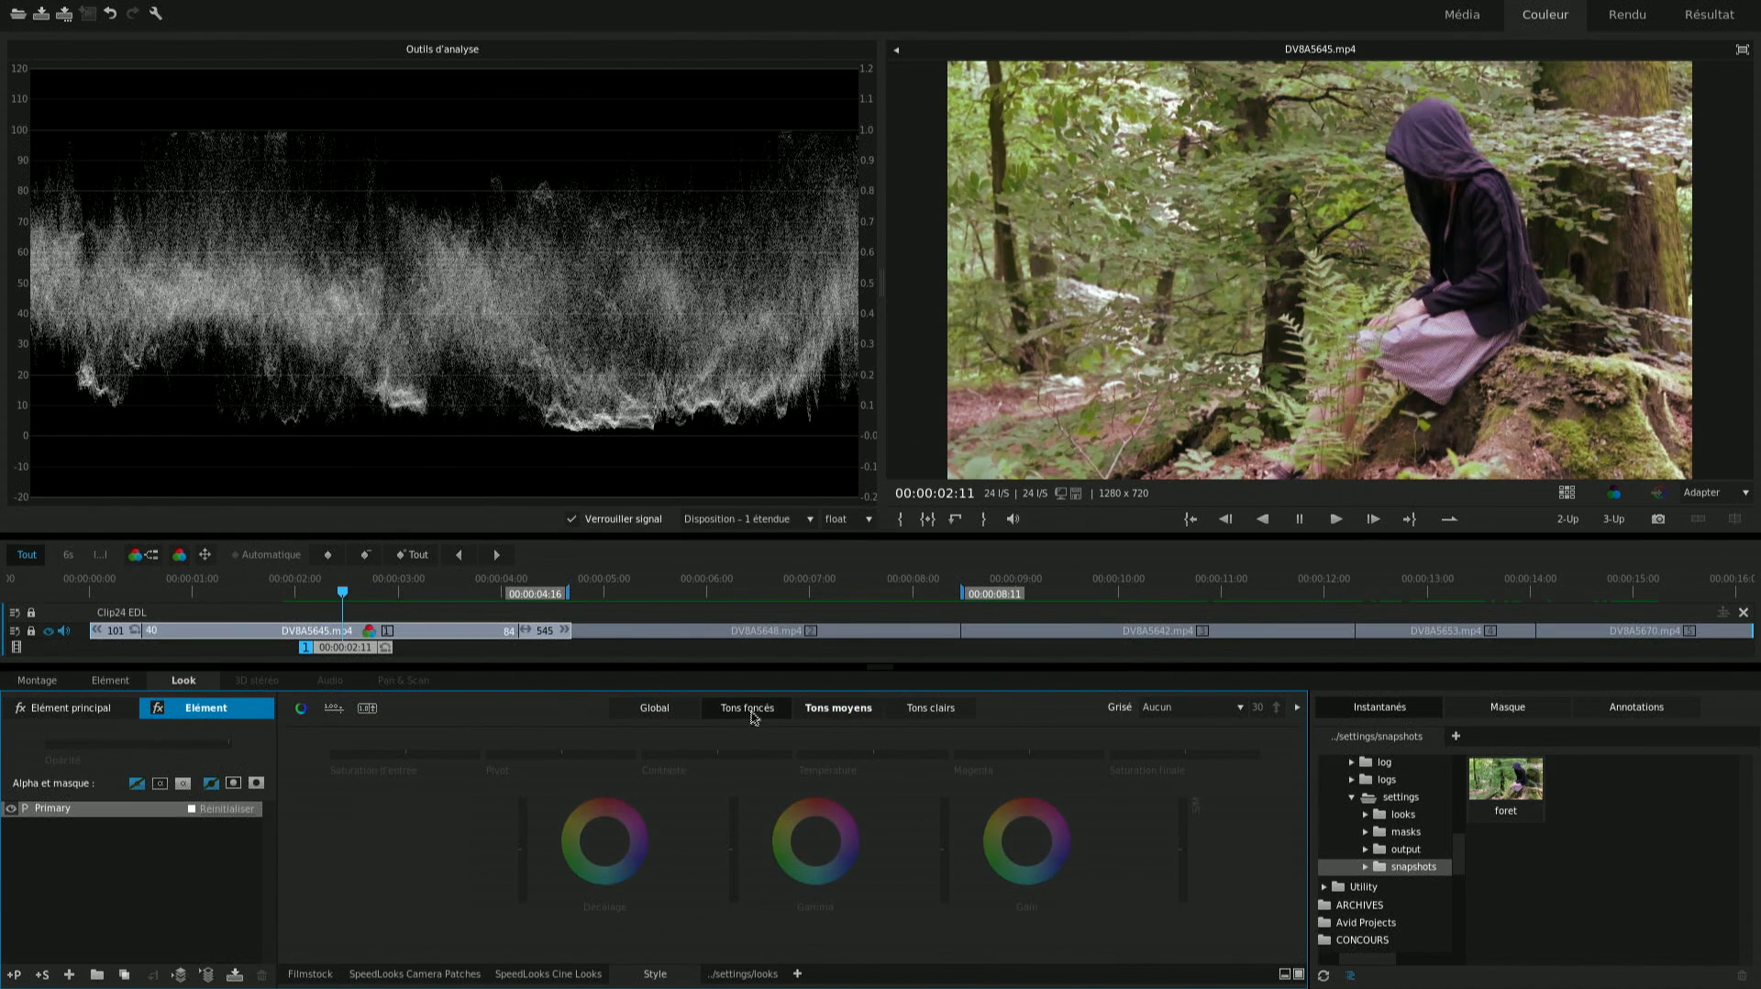
pyautogui.click(751, 710)
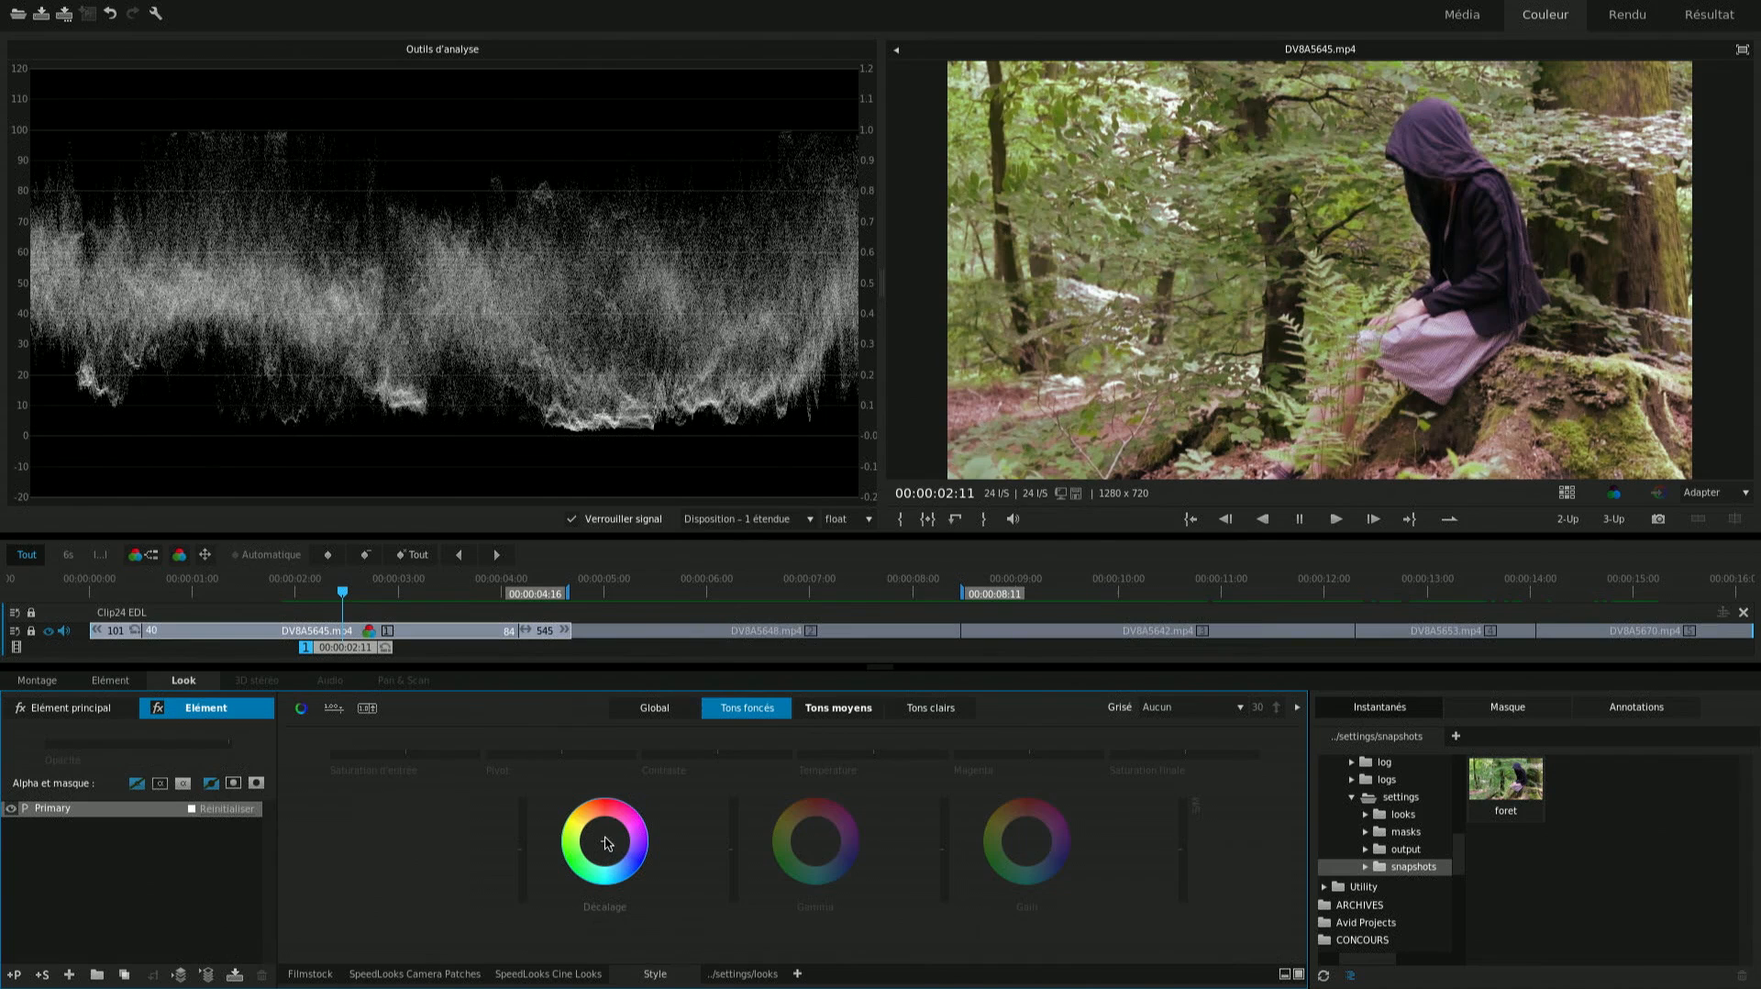
pyautogui.moveTo(606, 843); pyautogui.dragTo(604, 837)
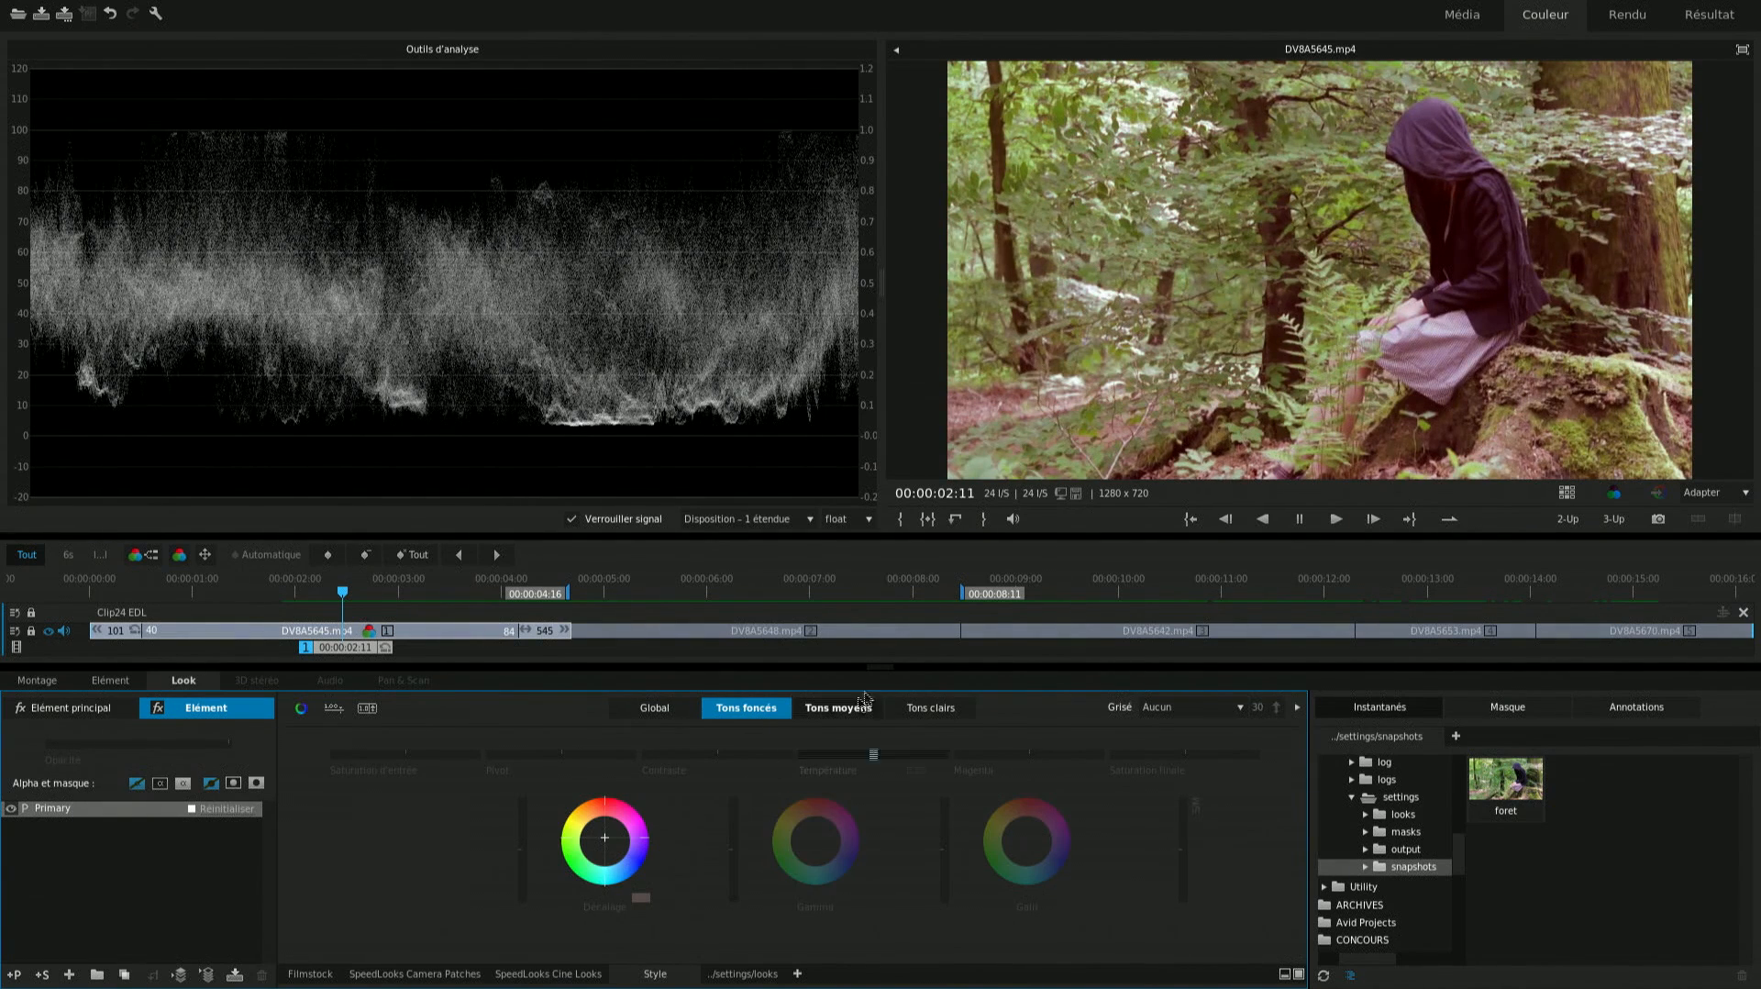
# Copy the grade of clip DV8A5645.mp4 onto clip DV8A5648.mp4
pyautogui.click(370, 596)
pyautogui.moveTo(369, 596); pyautogui.dragTo(347, 596)
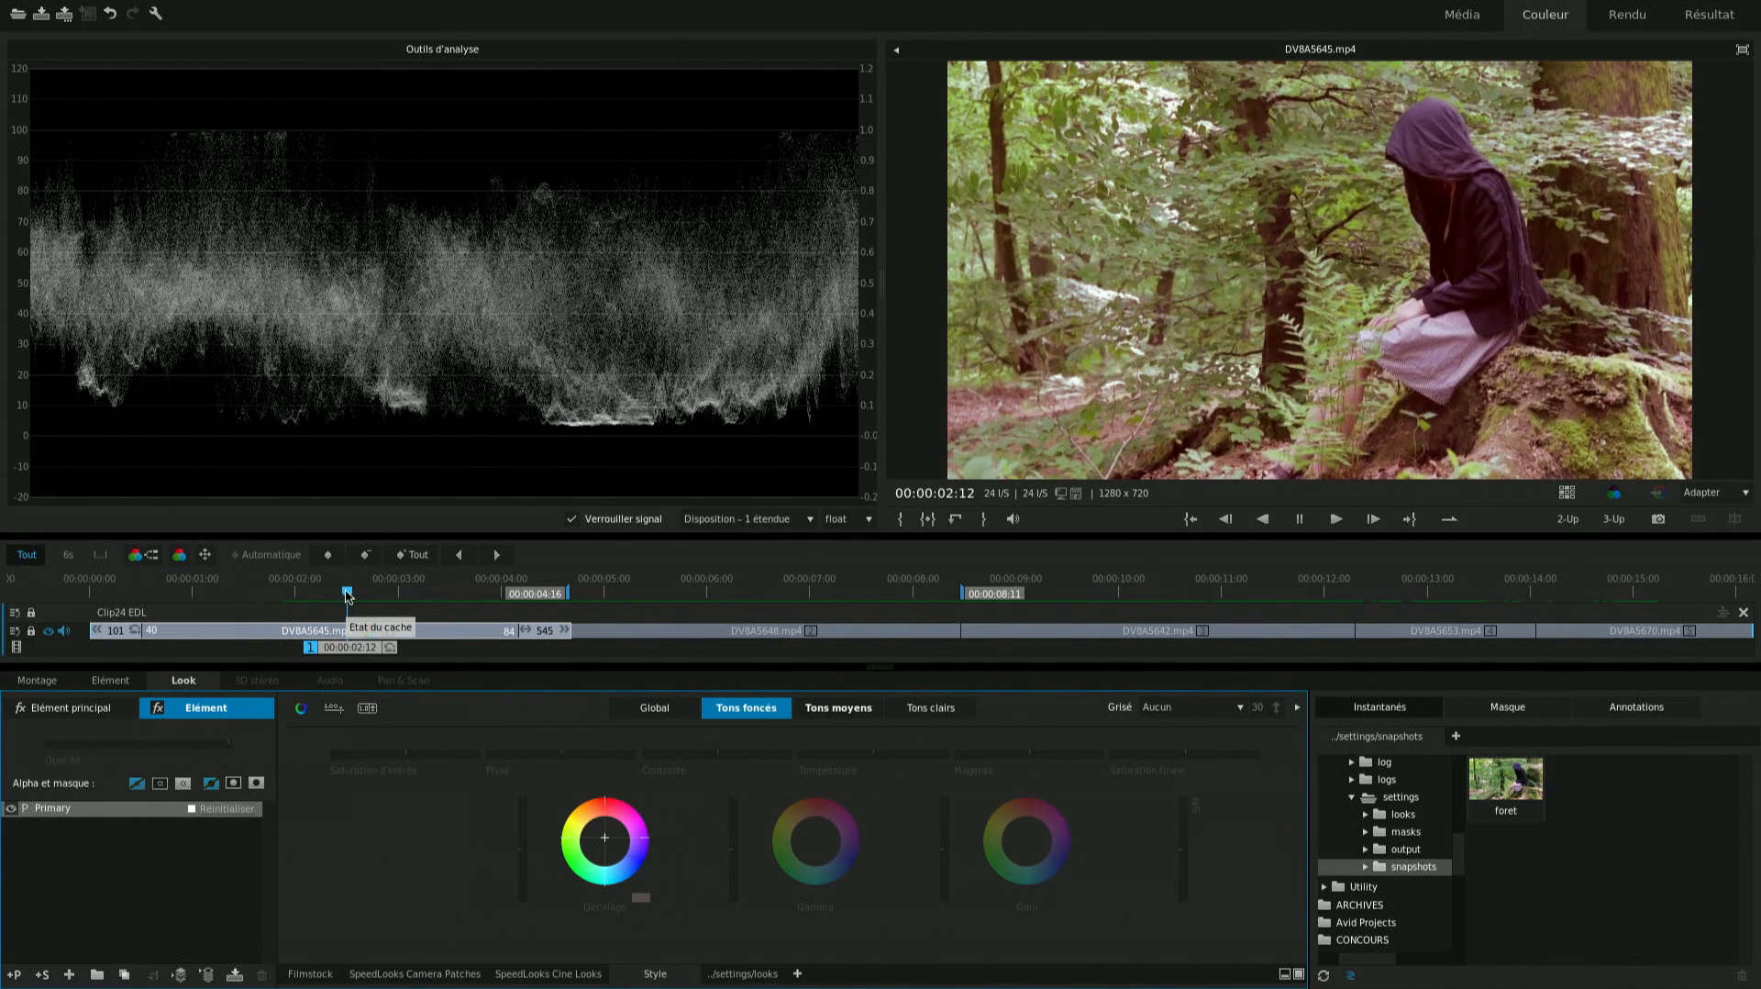
pyautogui.moveTo(347, 595); pyautogui.dragTo(775, 601)
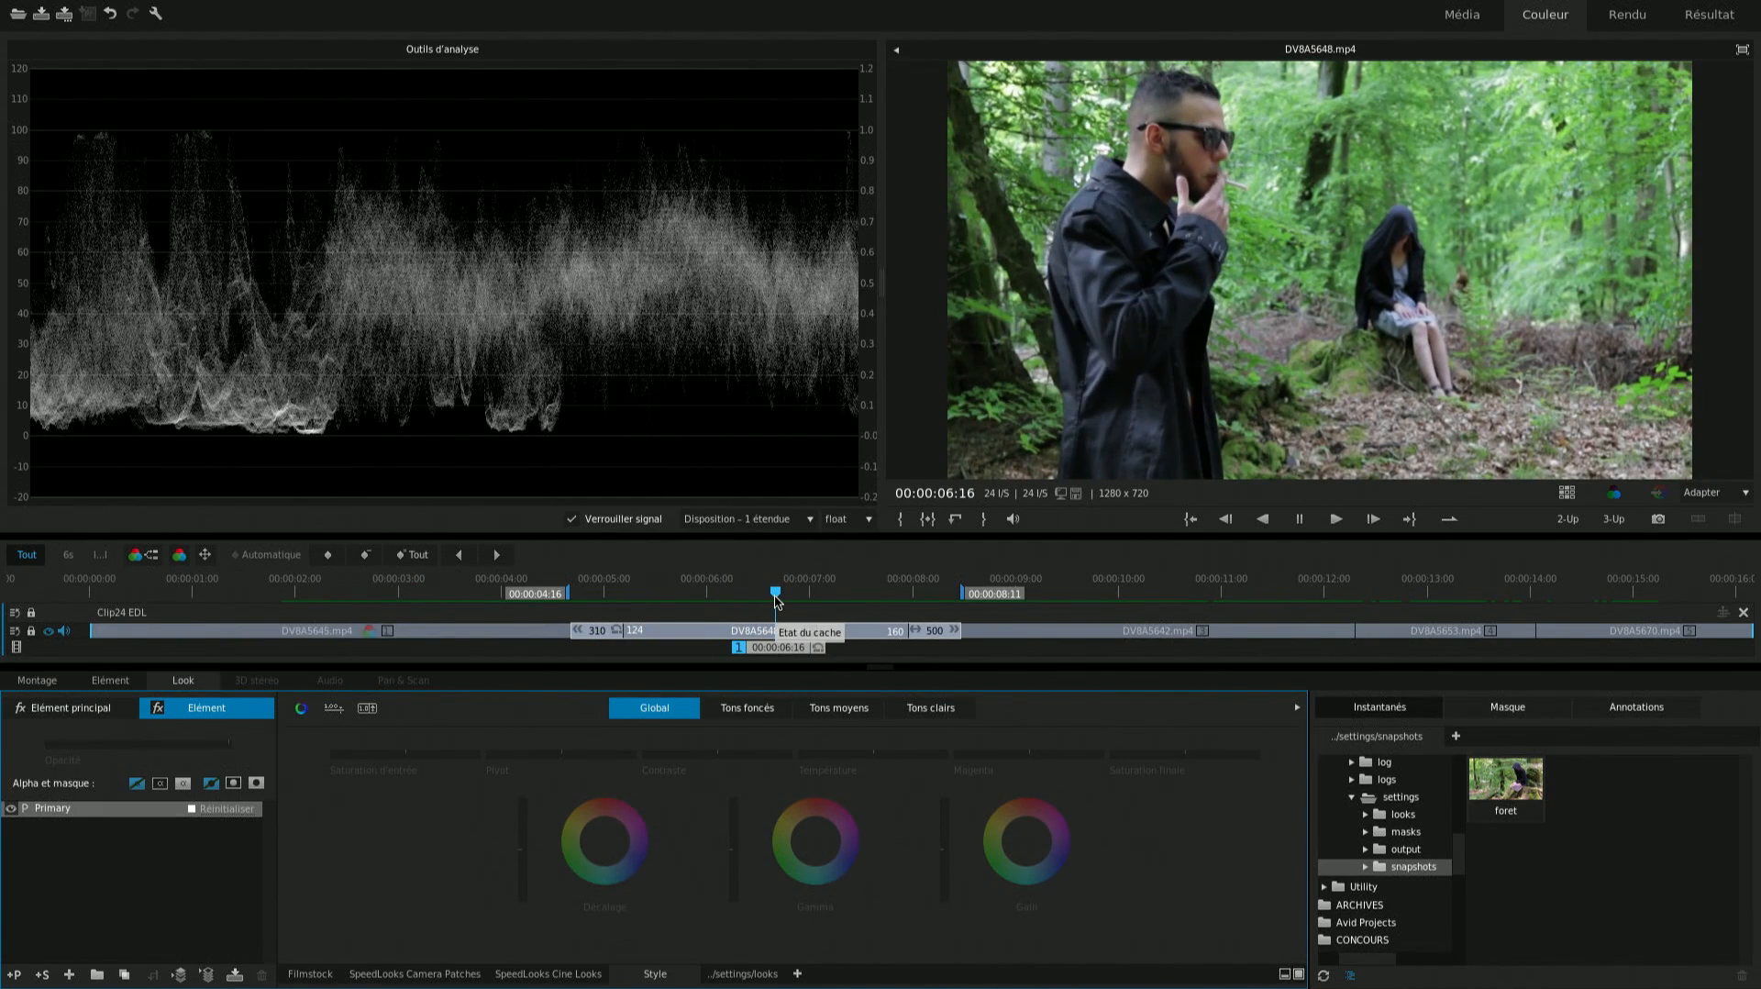
pyautogui.hotkey('ctrl', 'v')
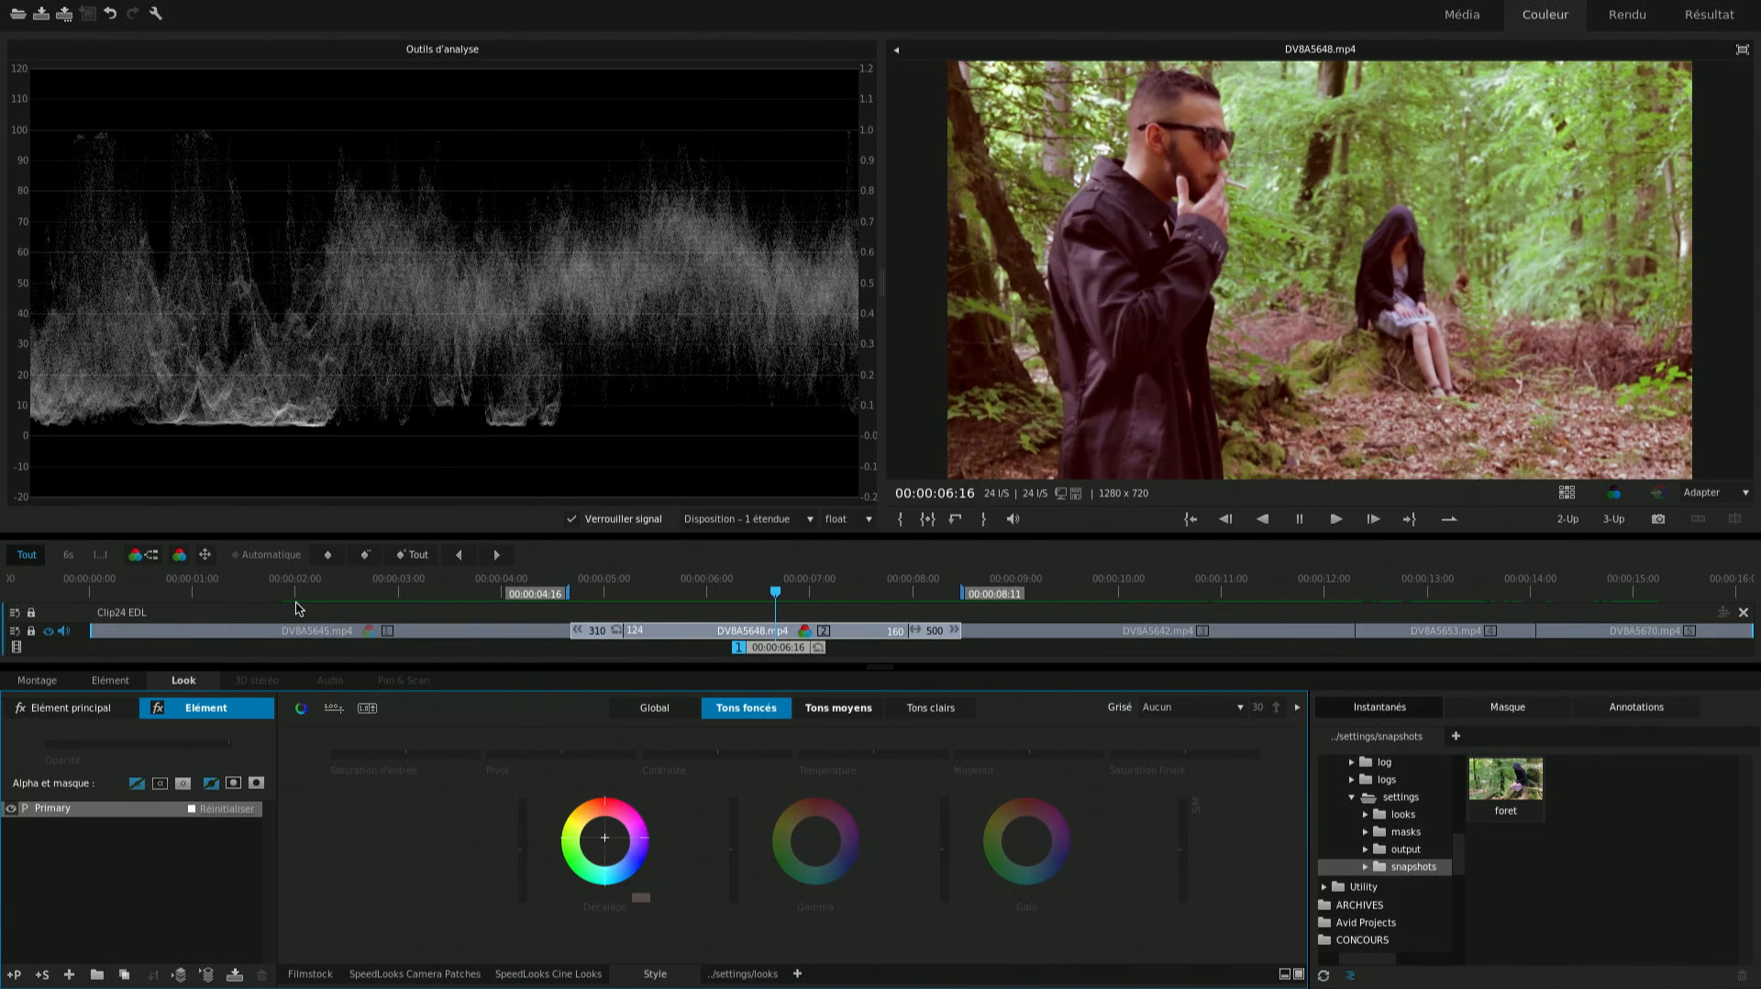
# Apply the first clip's warm grade to clip DV8A5642.mp4
pyautogui.moveTo(1139, 589); pyautogui.dragTo(1180, 592)
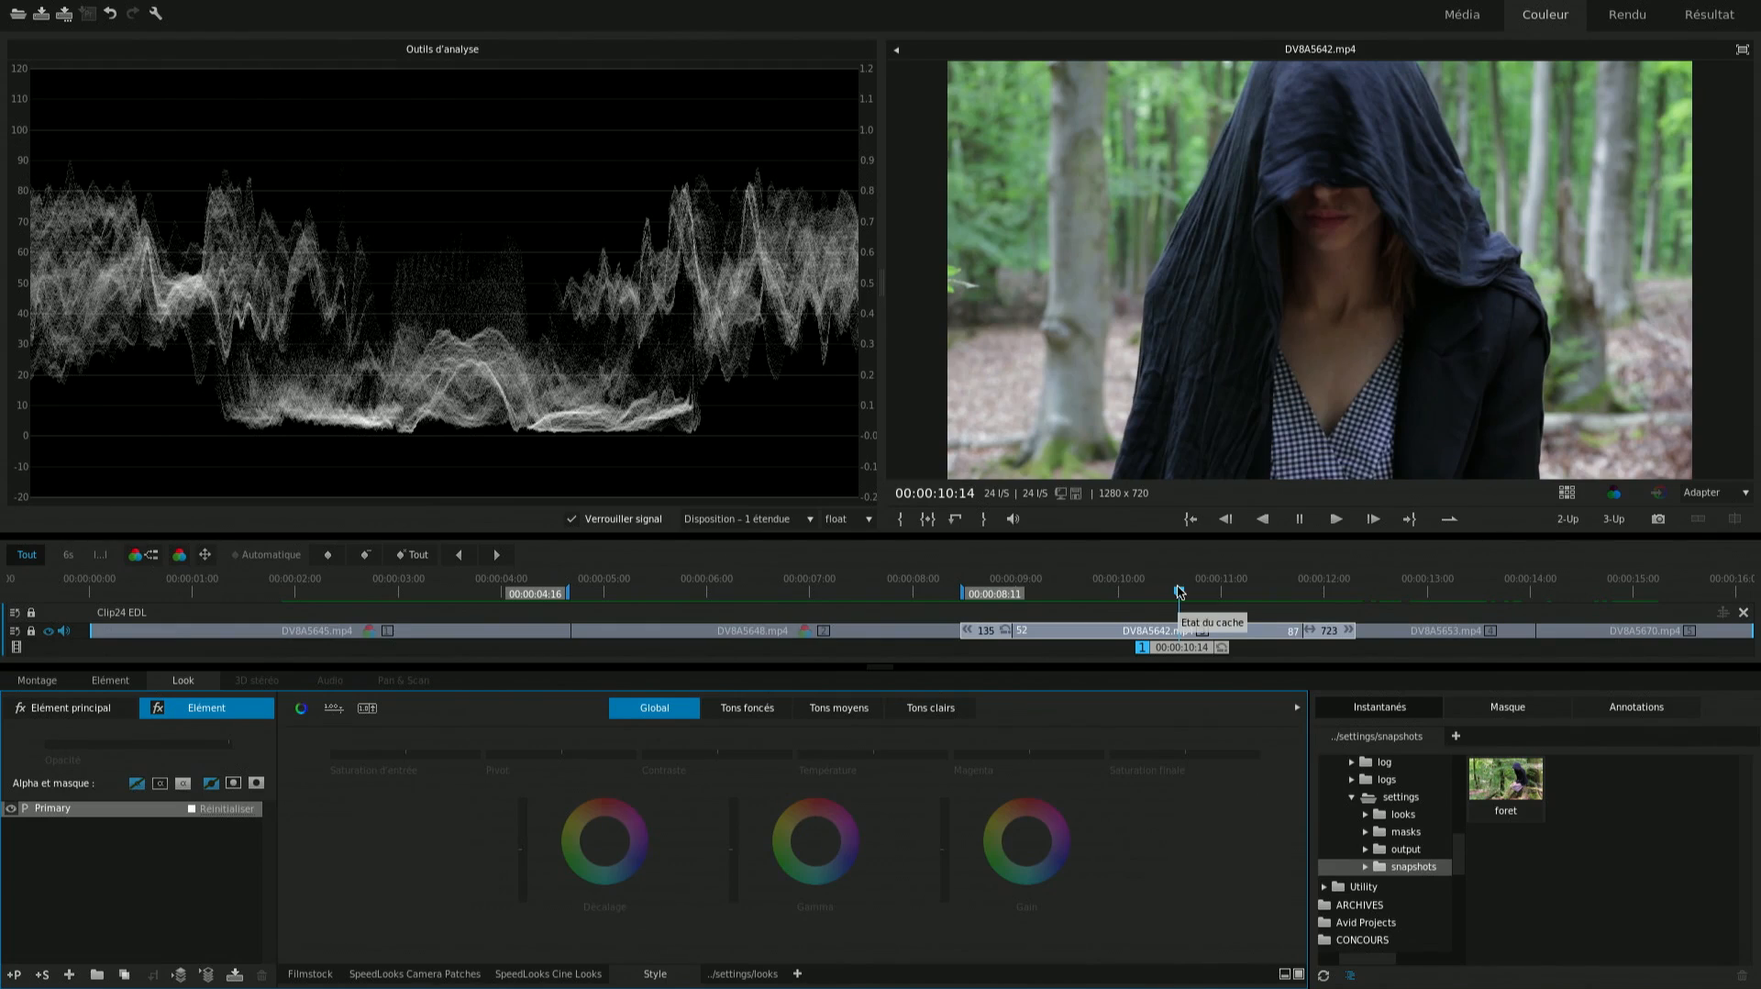
pyautogui.moveTo(1179, 591); pyautogui.dragTo(390, 596)
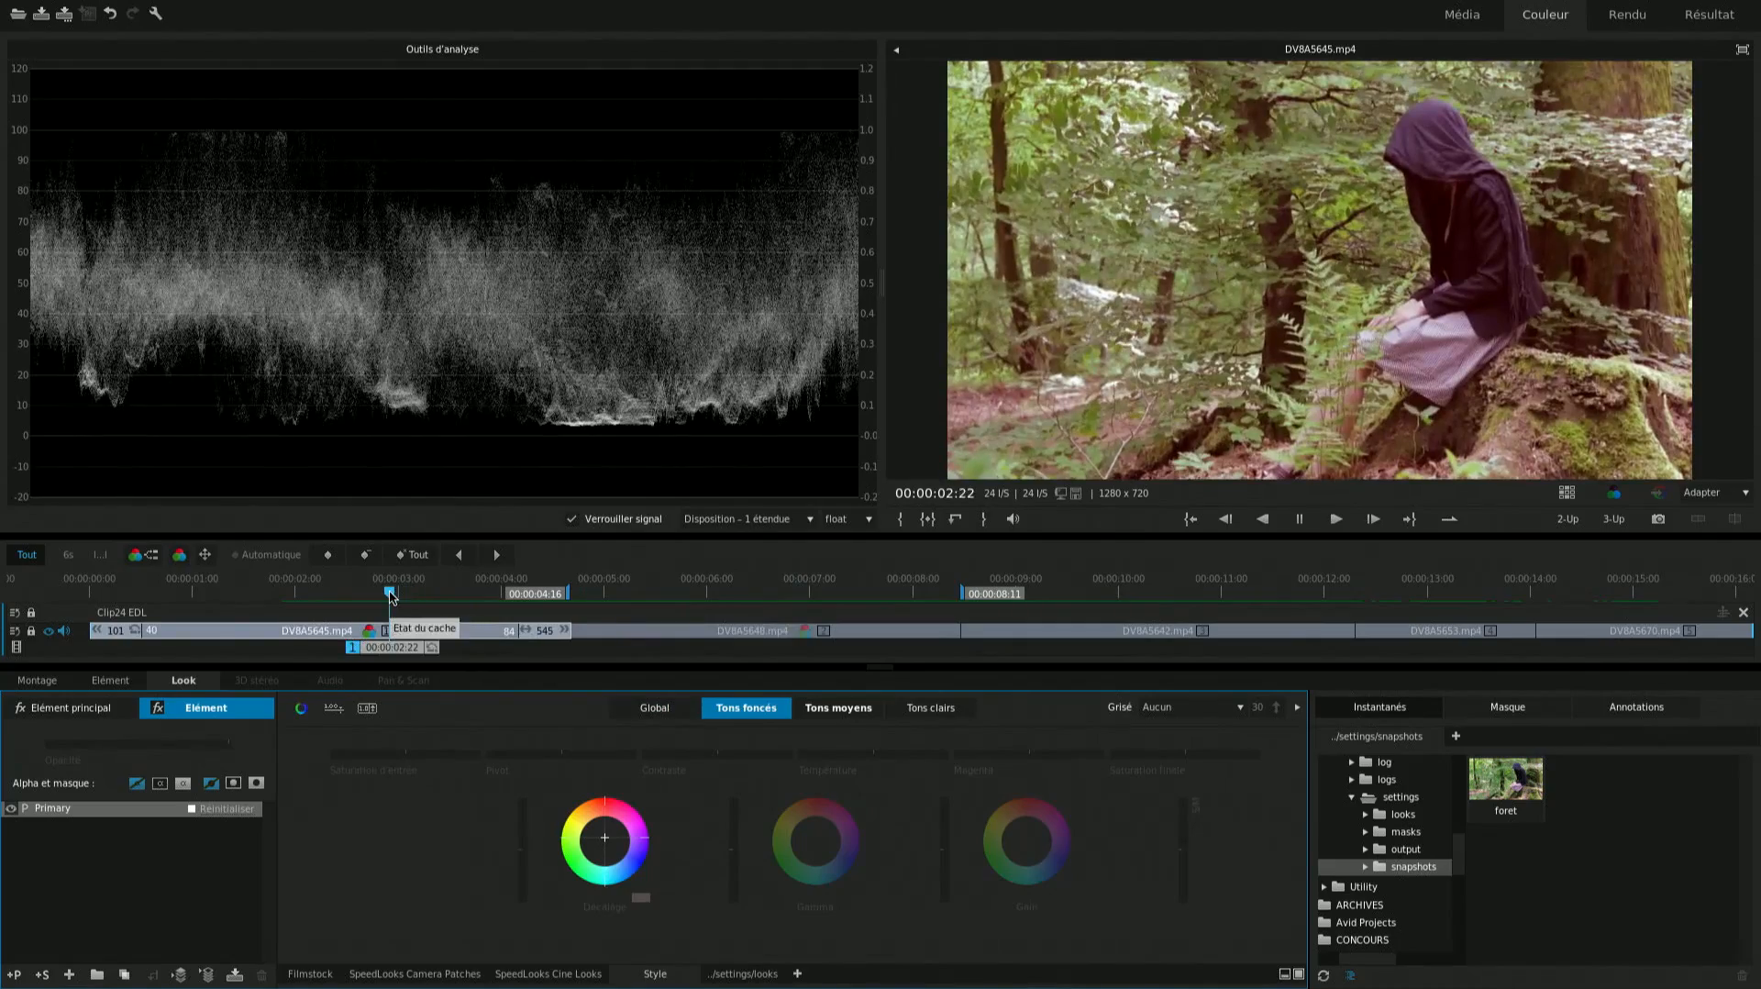
pyautogui.click(1095, 633)
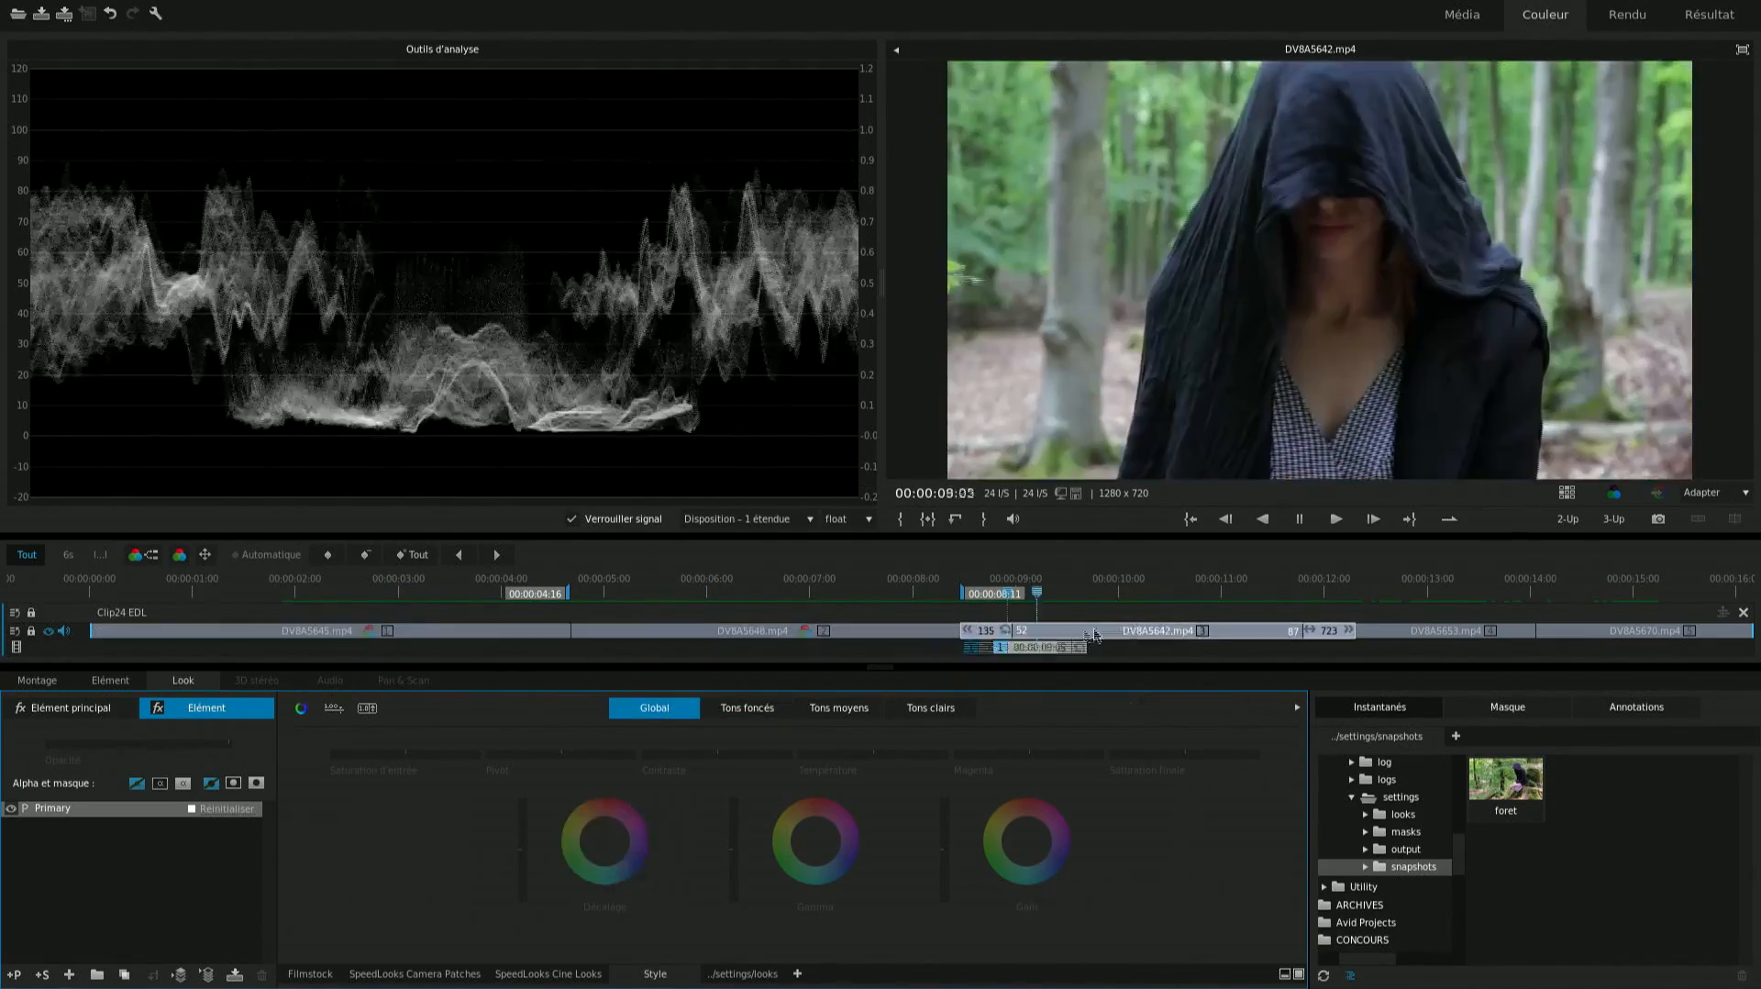
pyautogui.click(1175, 629)
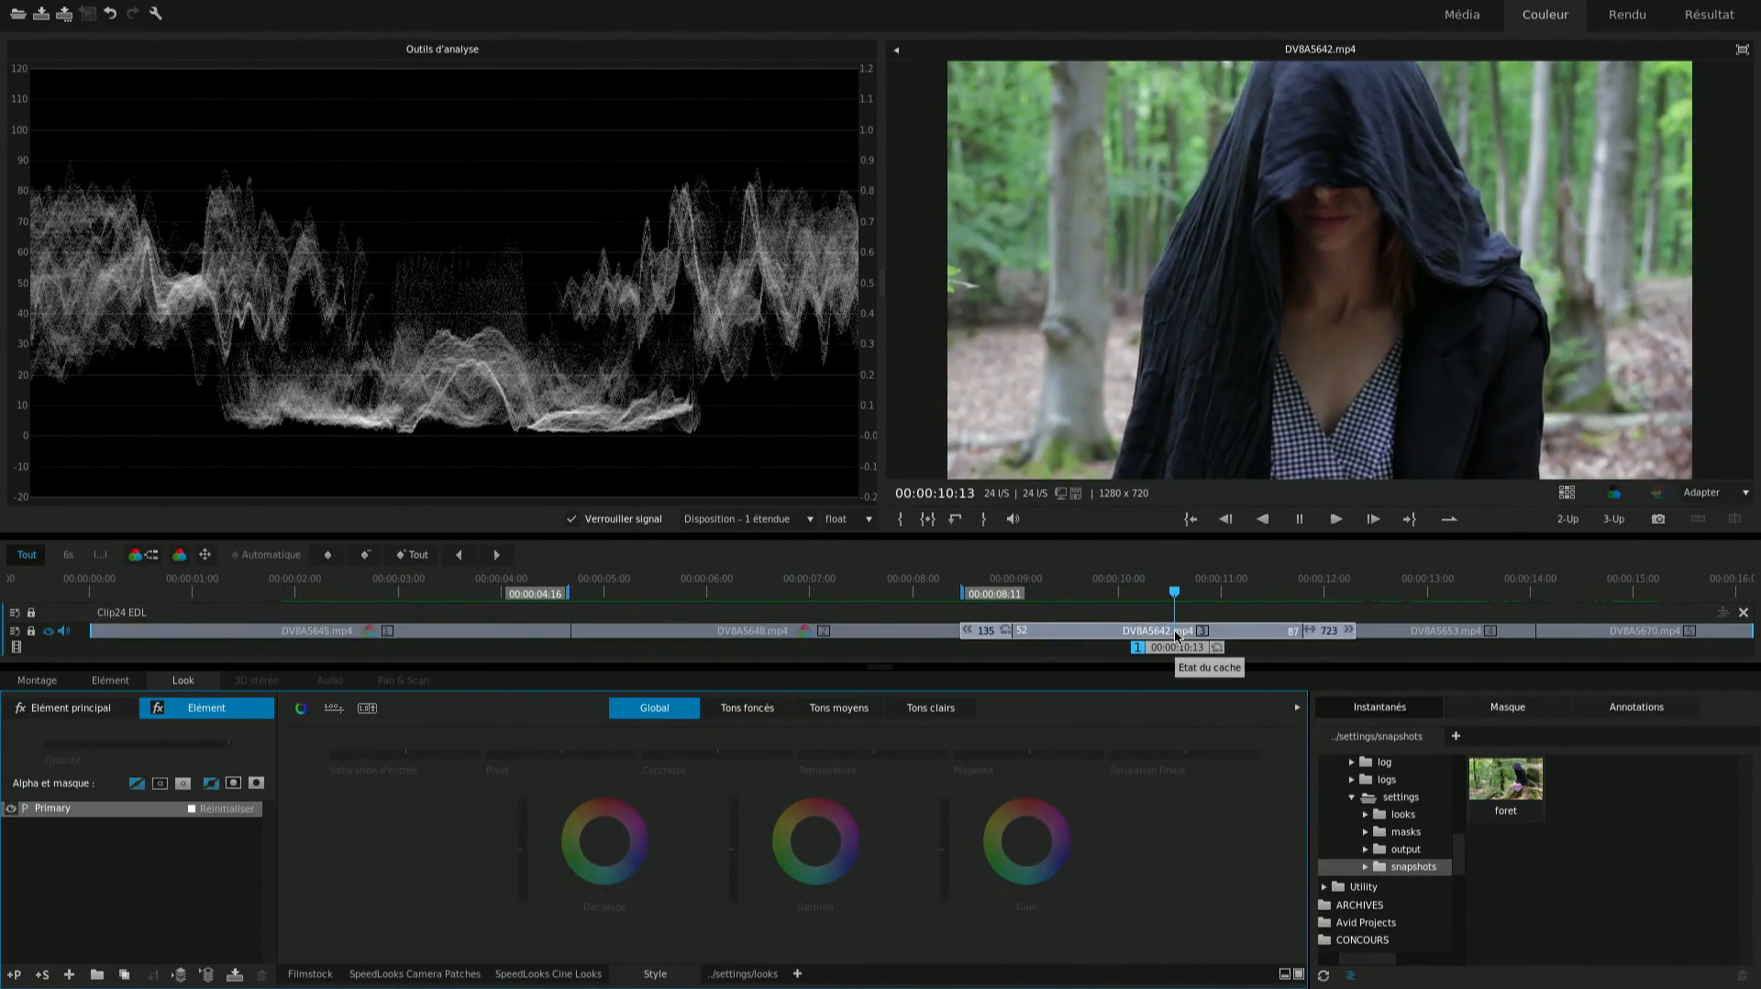
pyautogui.moveTo(1173, 593); pyautogui.dragTo(1124, 594)
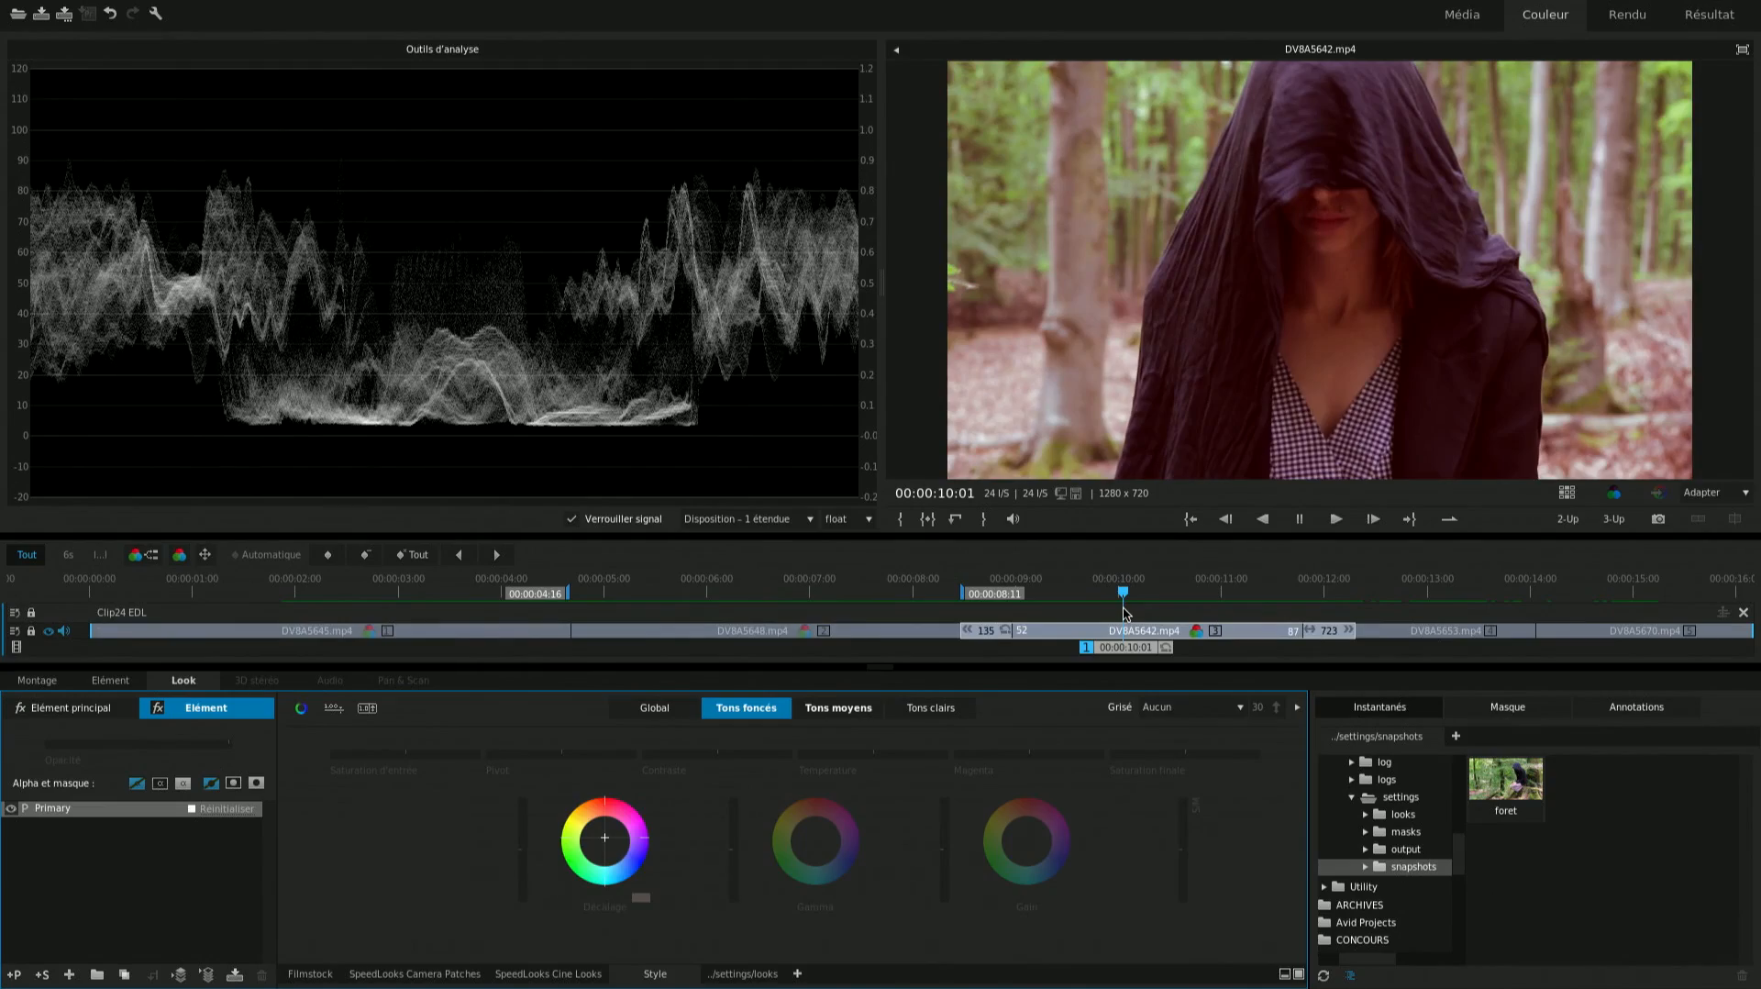
# Apply the same warm grade to the car shot DV8A5653.mp4 and check it over a few frames
pyautogui.moveTo(408, 596); pyautogui.dragTo(1154, 600)
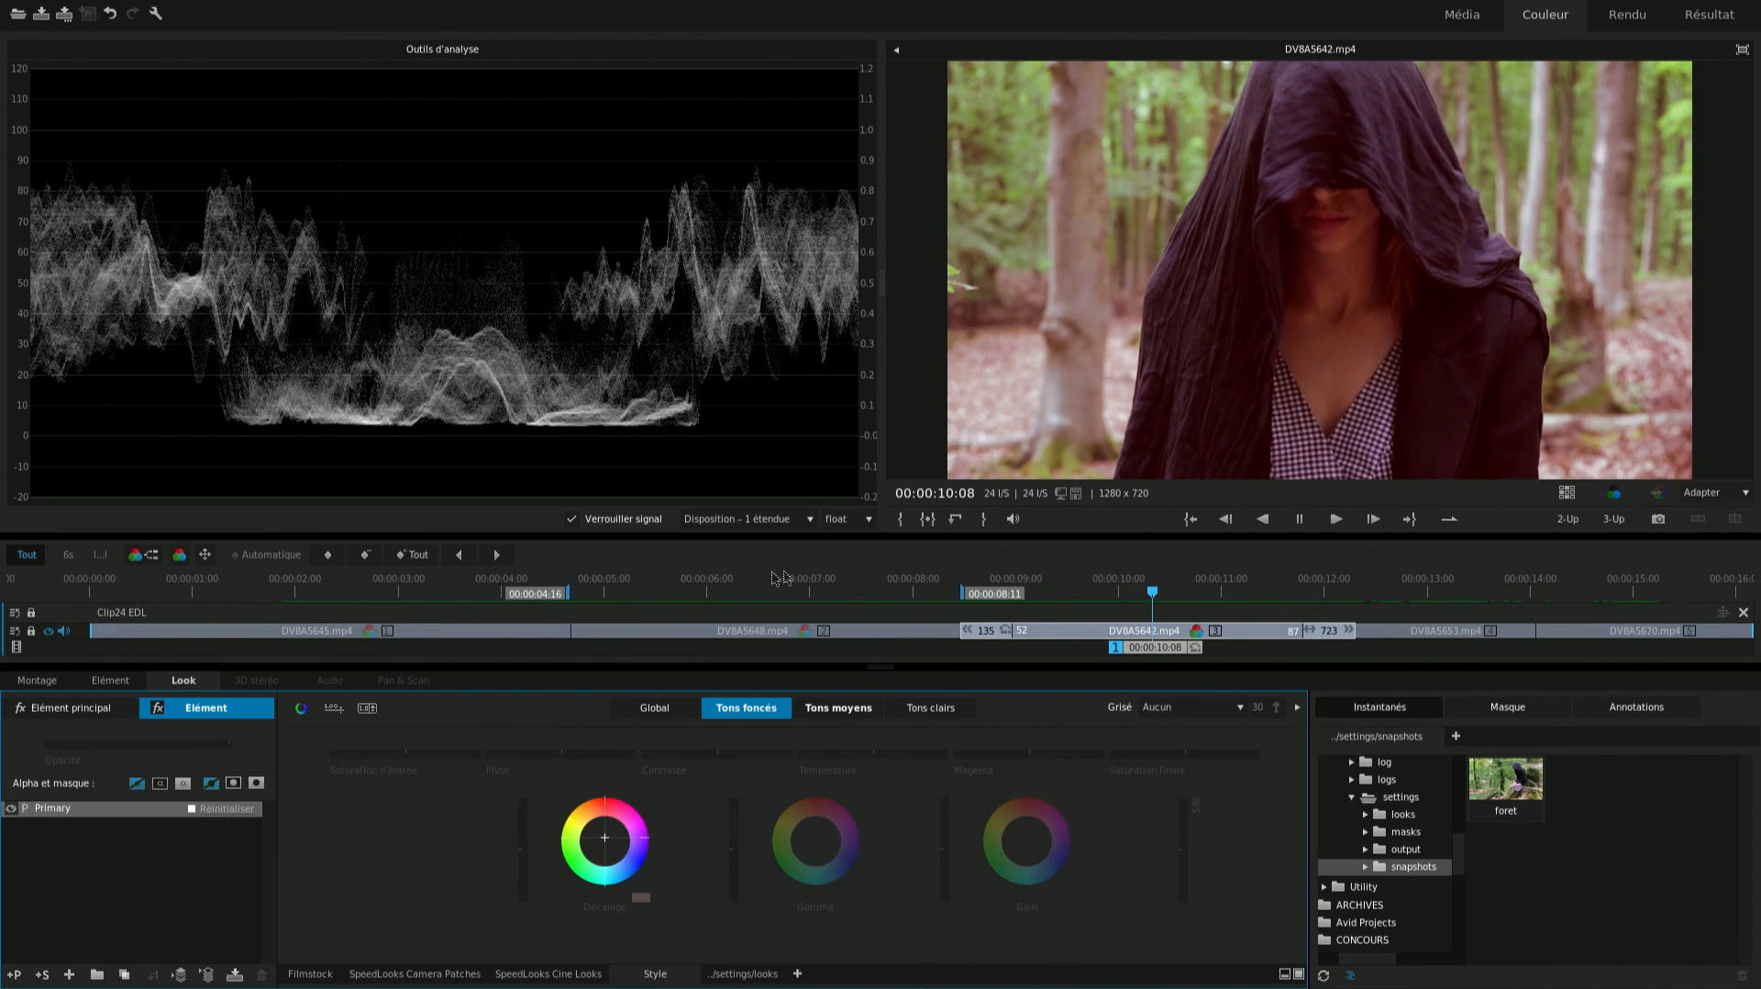
pyautogui.moveTo(1153, 592); pyautogui.dragTo(1433, 595)
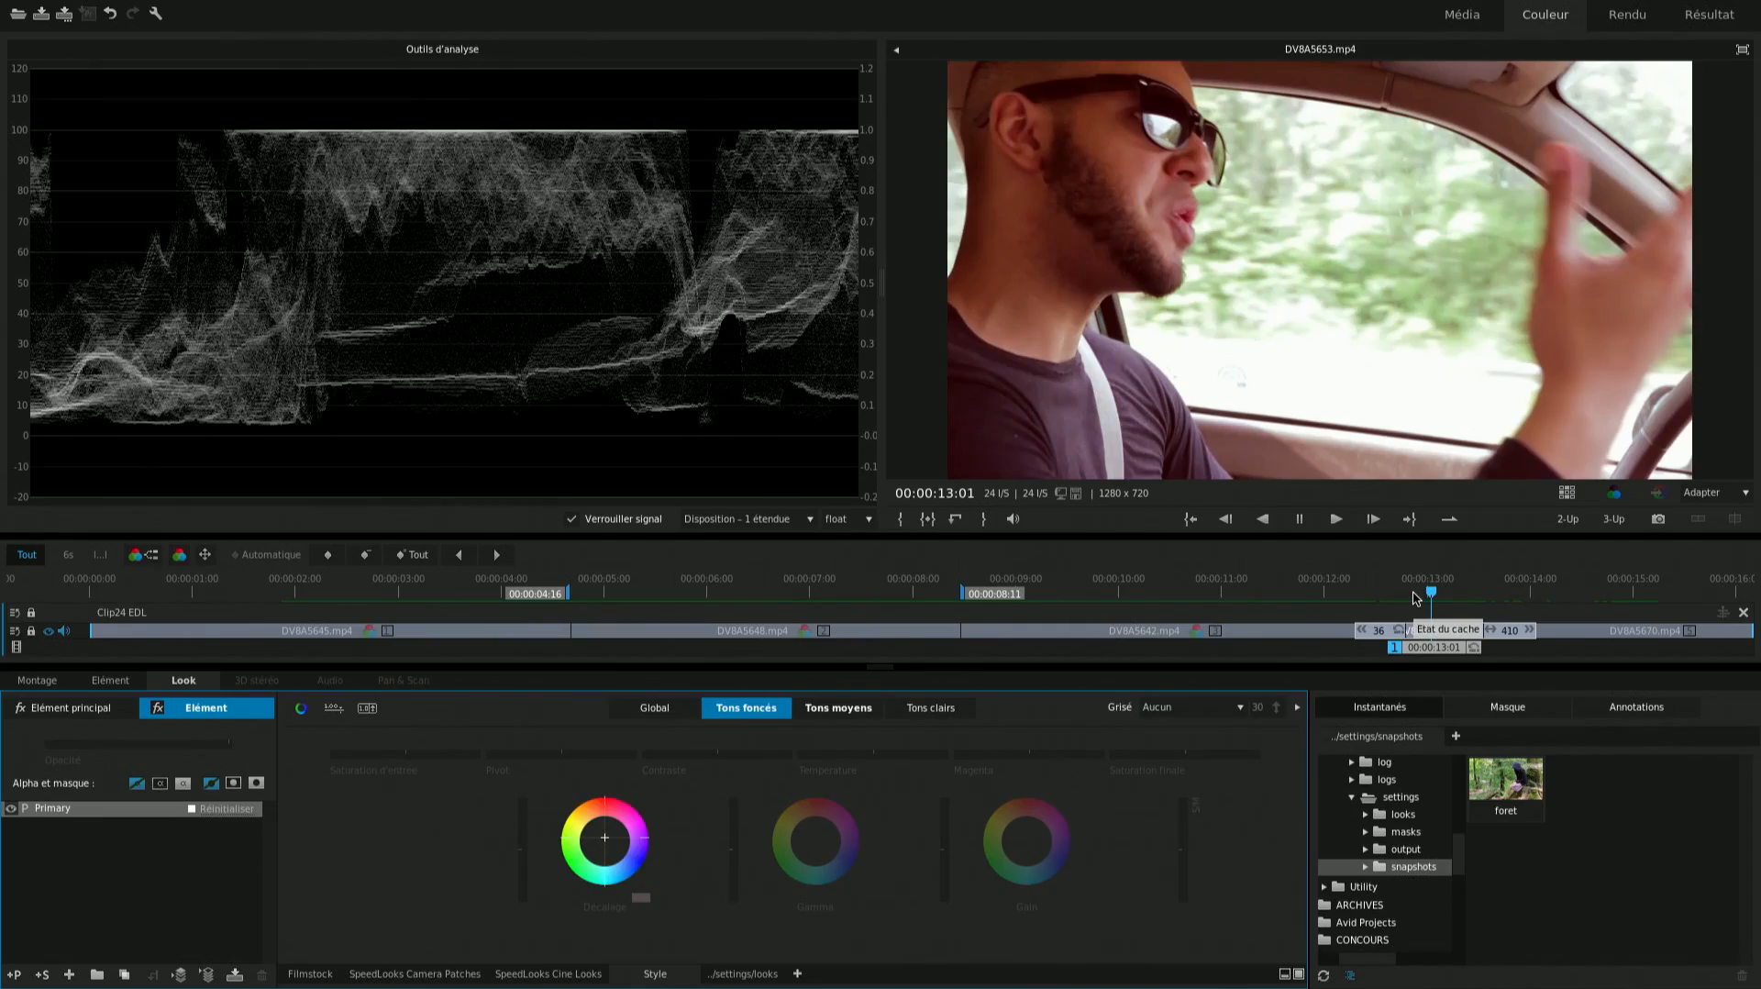
pyautogui.moveTo(1416, 598)
pyautogui.mouseDown()
pyautogui.moveTo(830, 601)
pyautogui.moveTo(1443, 613)
pyautogui.mouseUp()
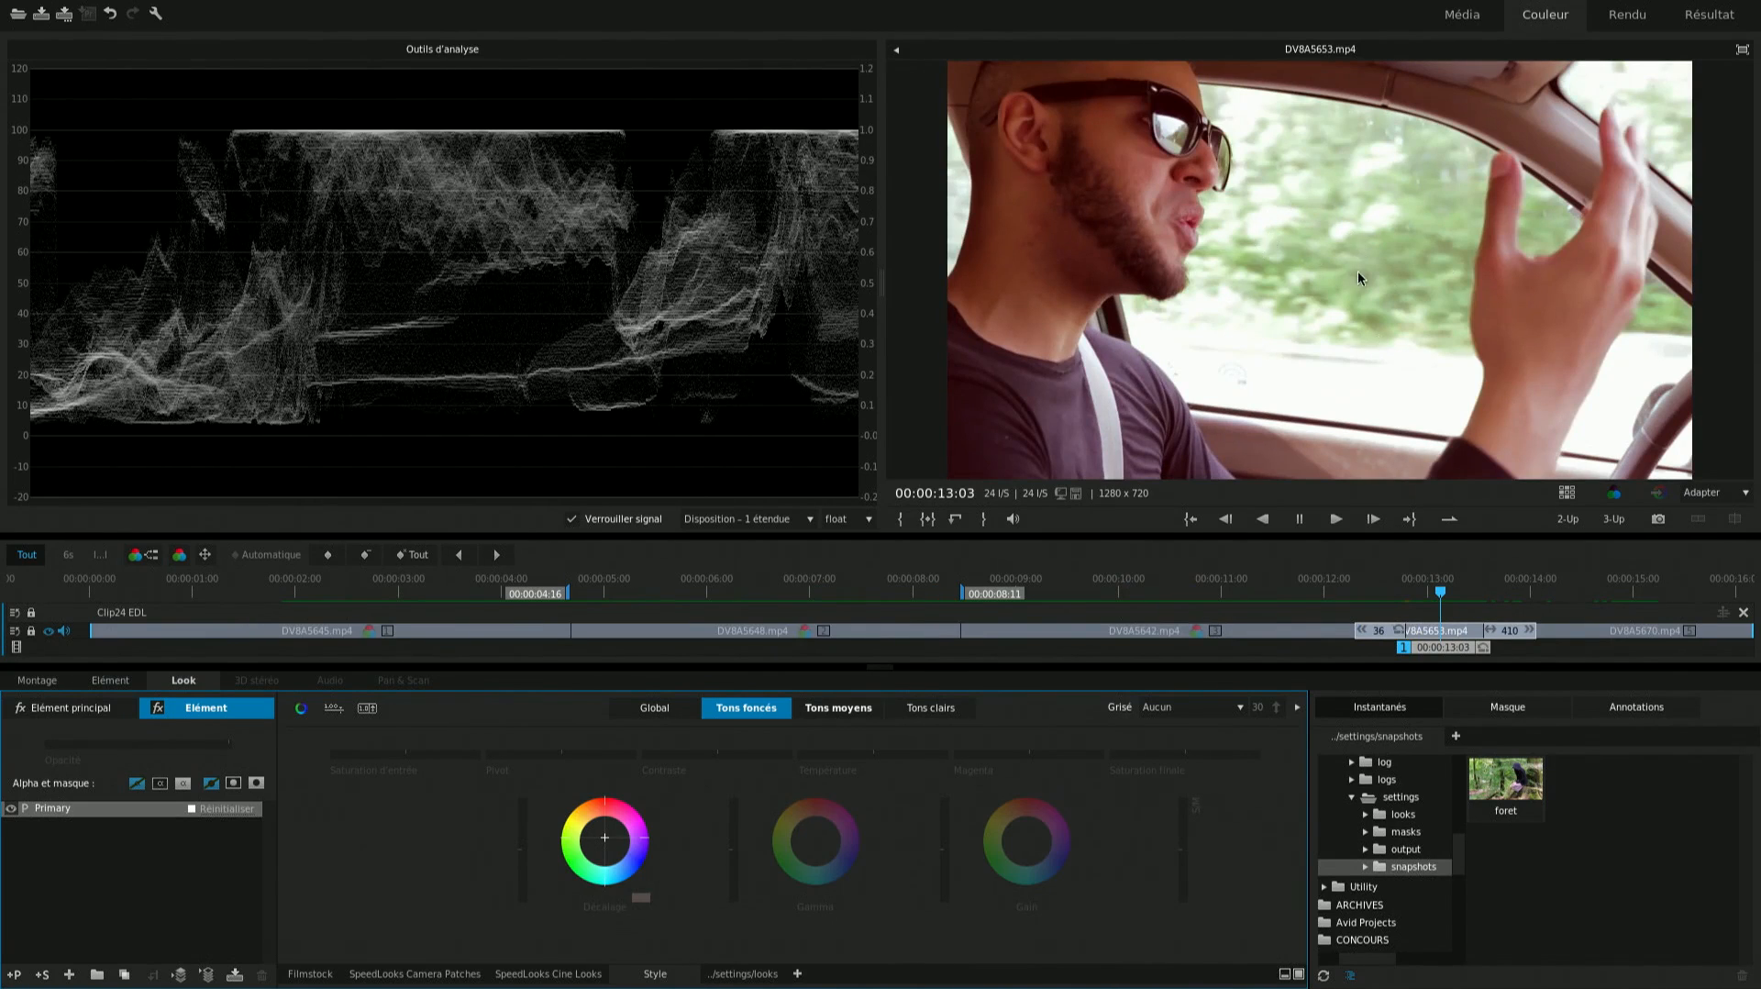
pyautogui.click(1443, 593)
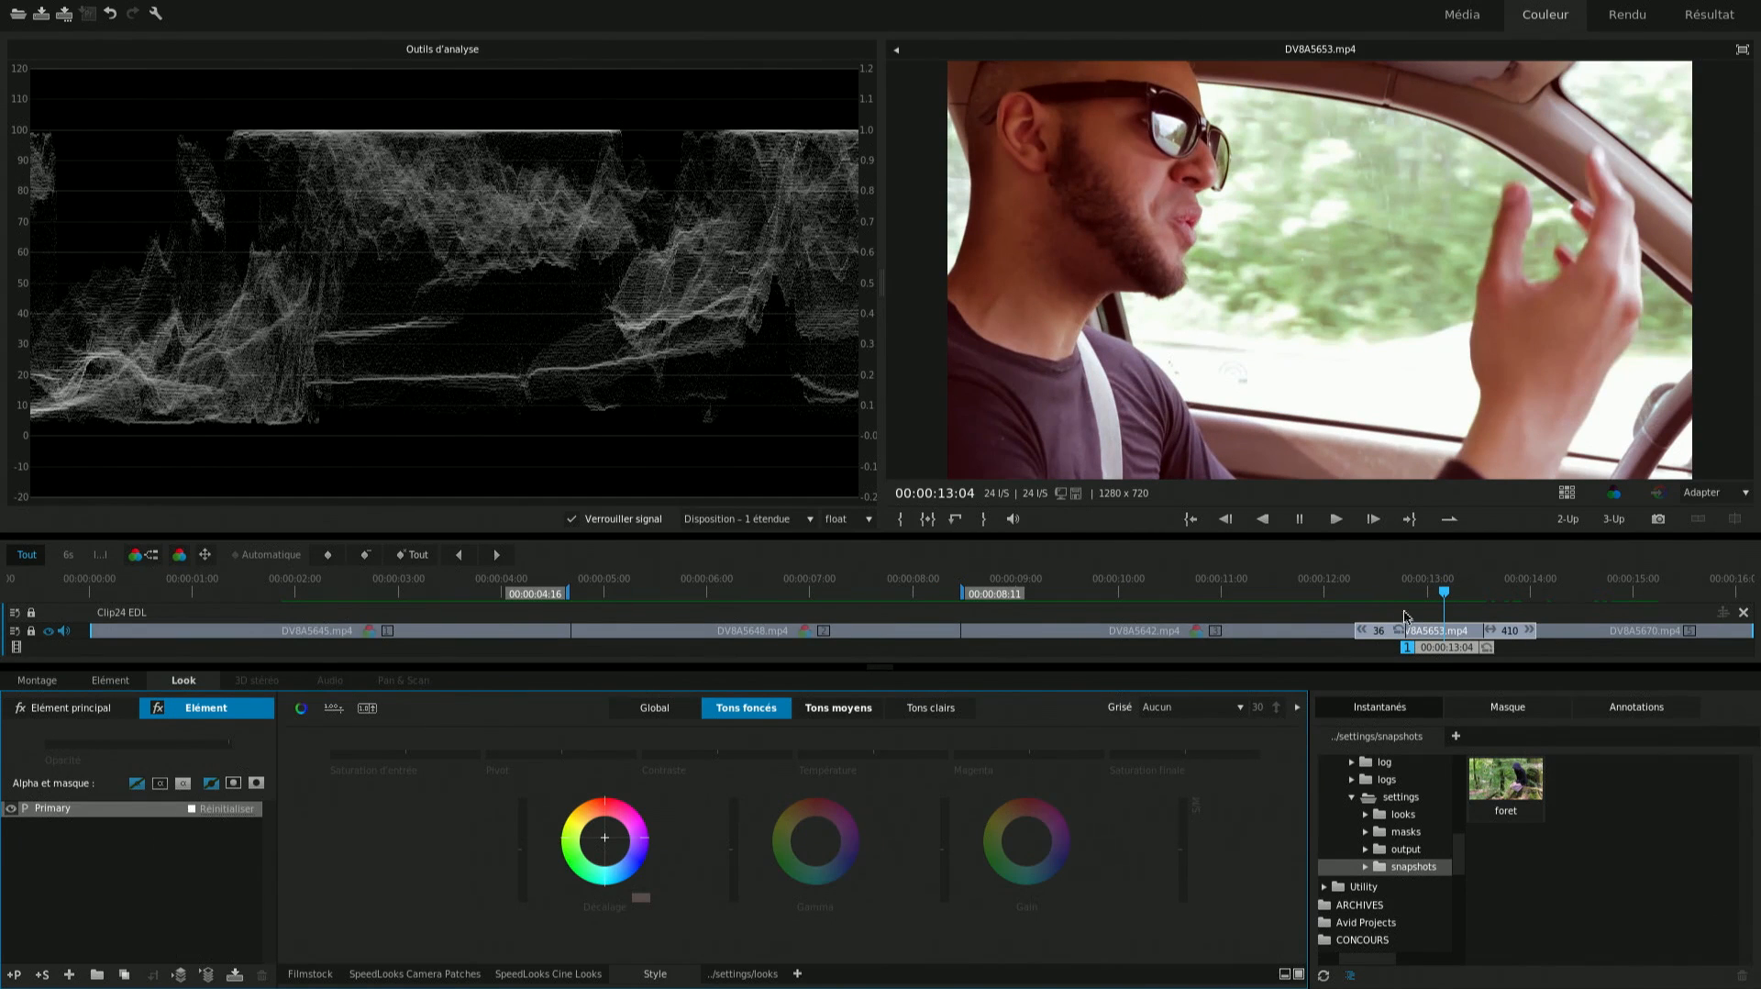
# Paste the warm grade onto the motorbike clip DV8A5670.mp4 and check it around 00:00:15:00
pyautogui.moveTo(1446, 592); pyautogui.dragTo(1612, 597)
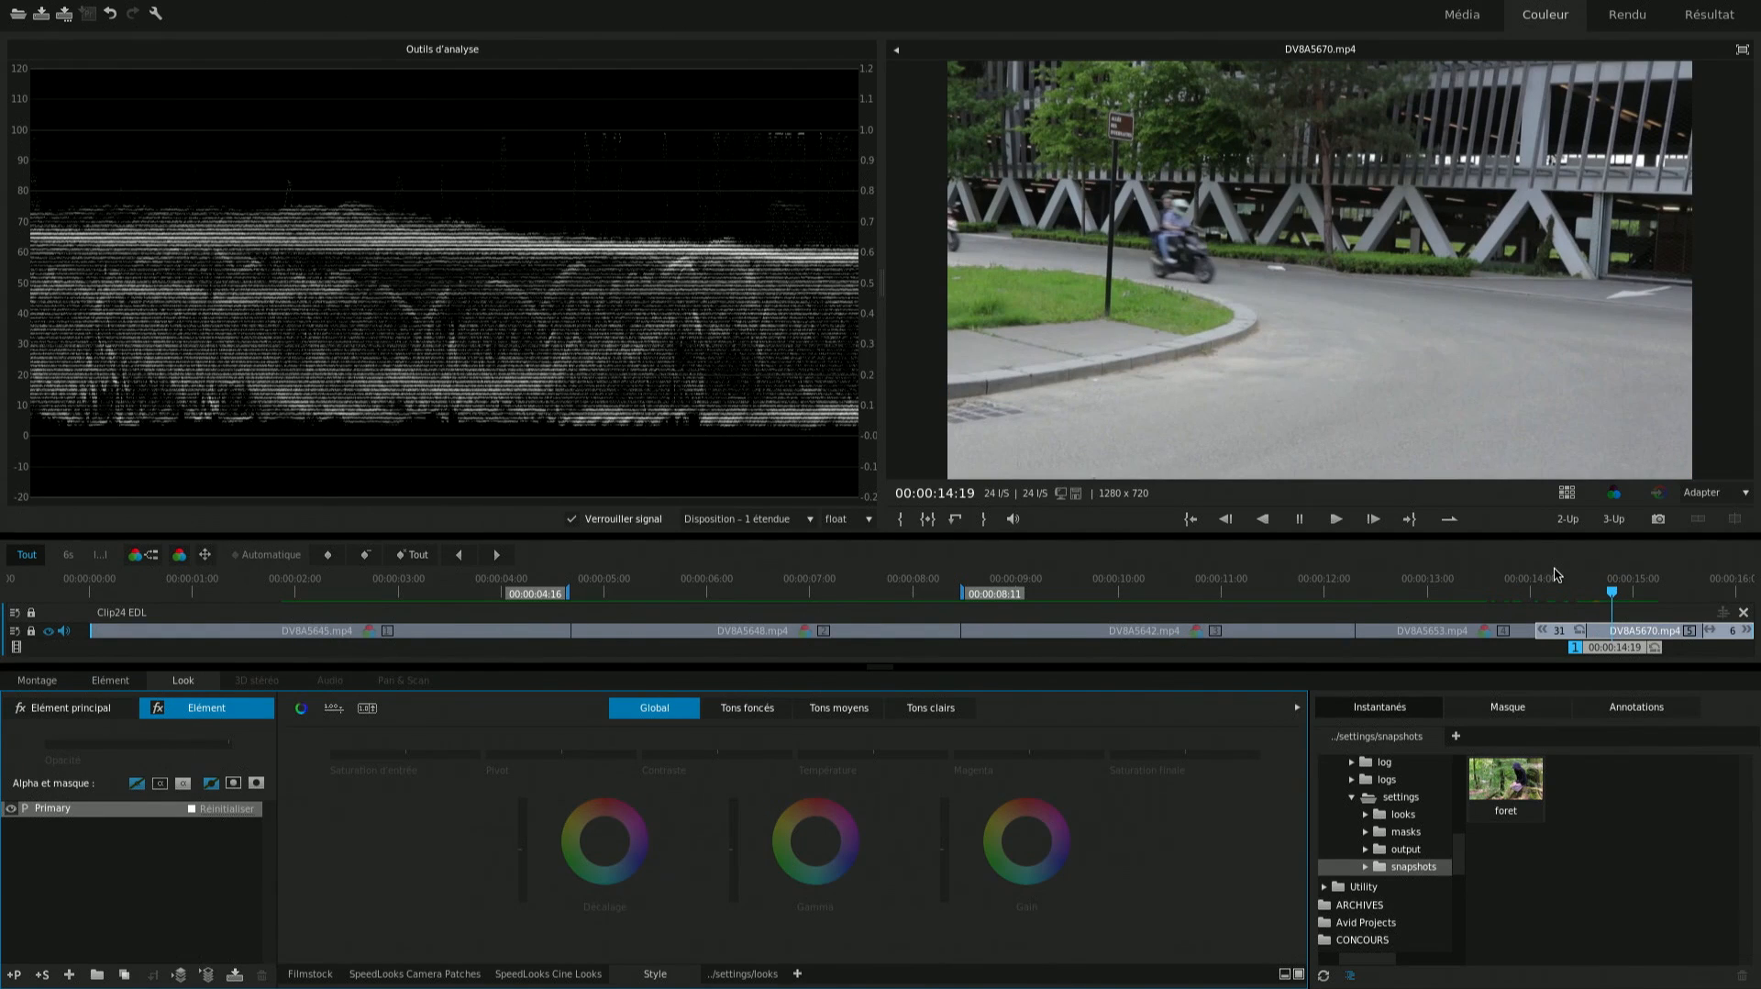
pyautogui.hotkey('ctrl', 'v')
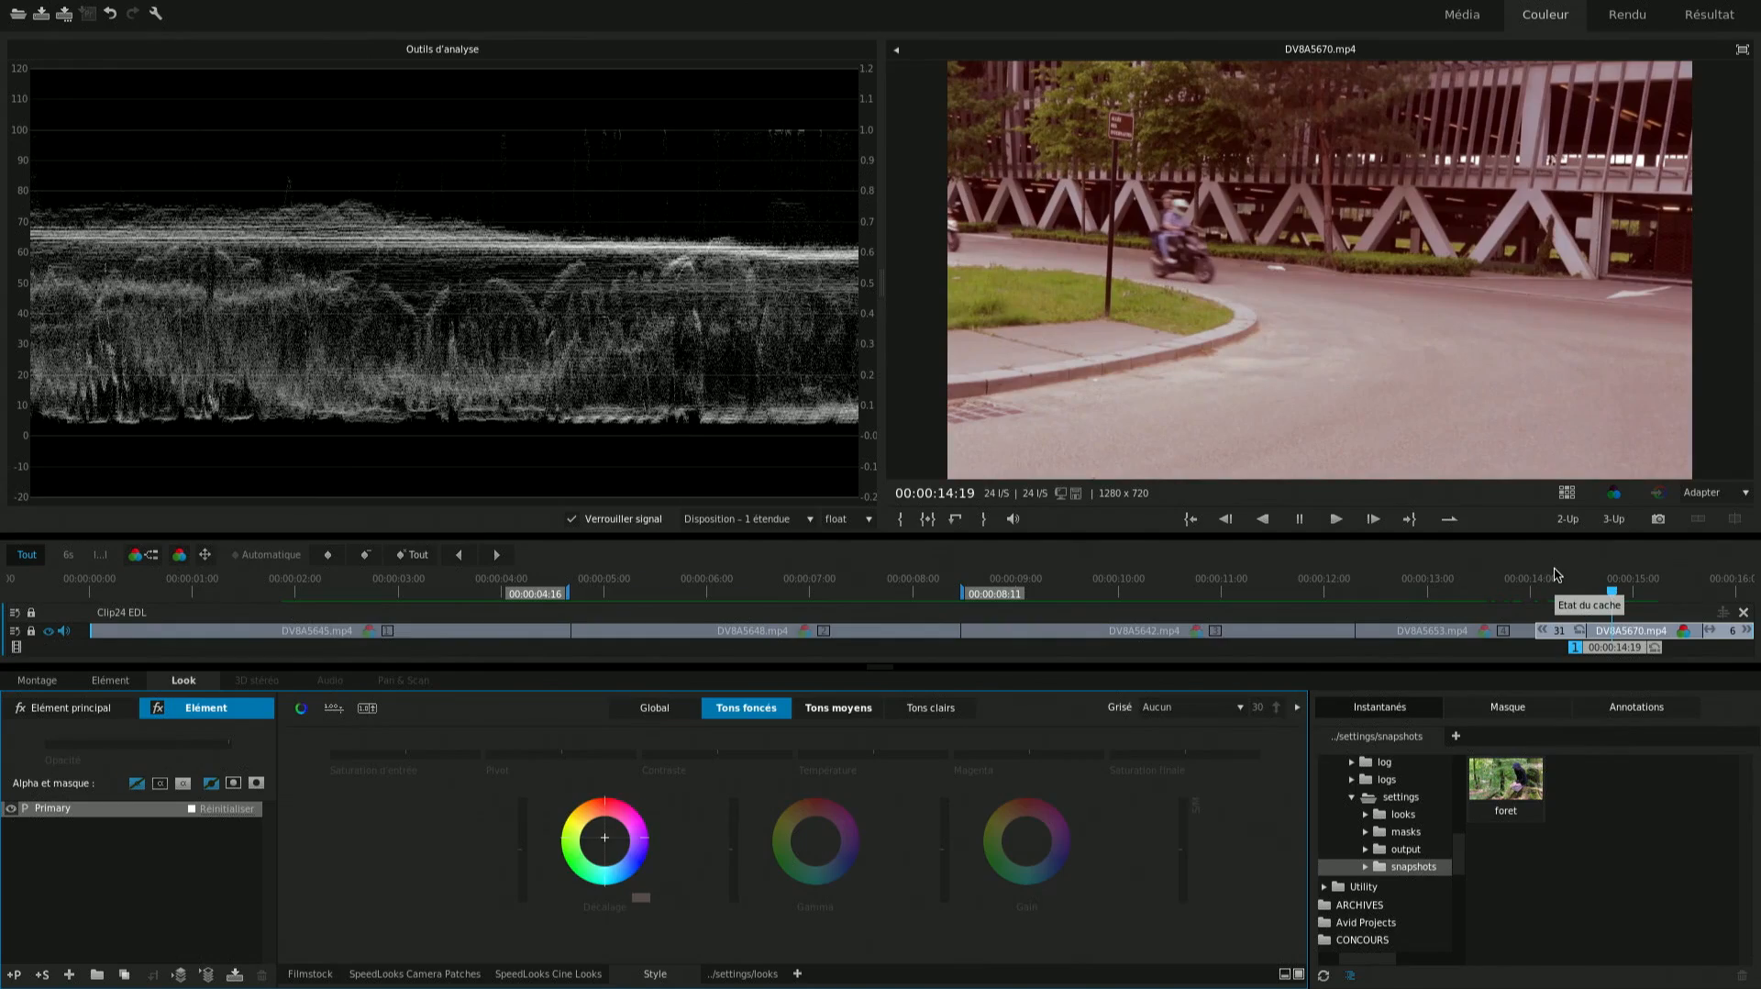
pyautogui.click(1634, 594)
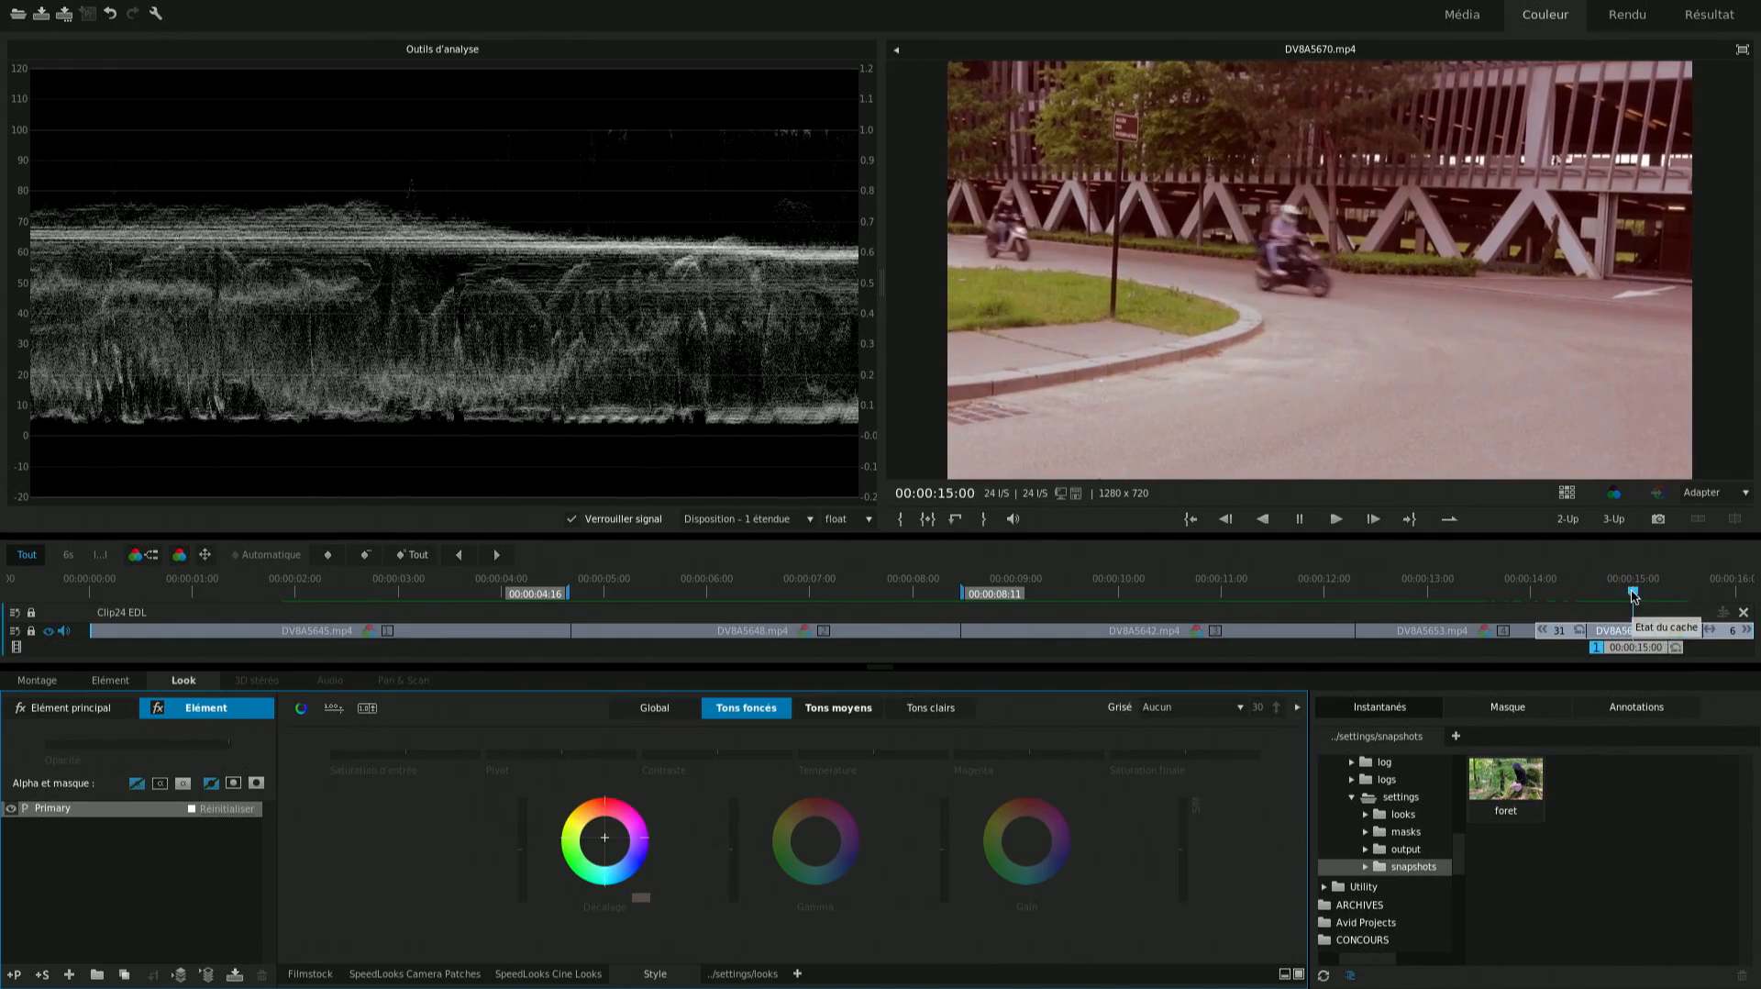
pyautogui.moveTo(1634, 593)
pyautogui.mouseDown()
pyautogui.moveTo(393, 605)
pyautogui.moveTo(1642, 603)
pyautogui.mouseUp()
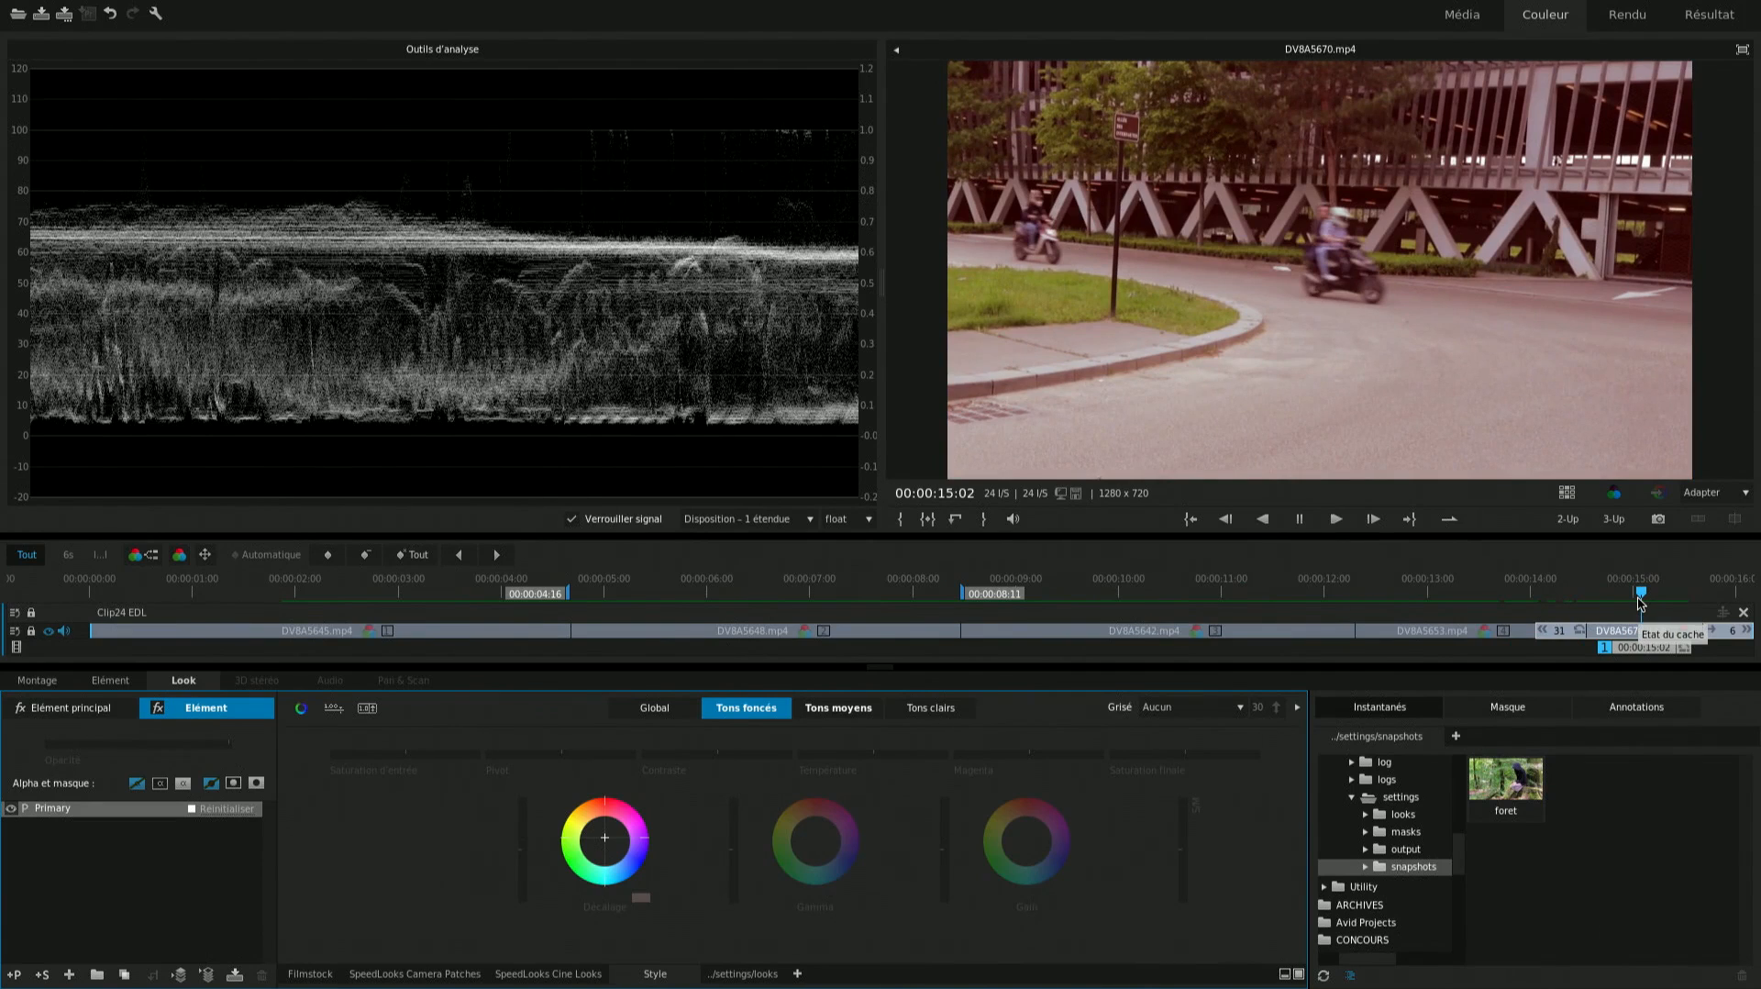
# Add a grading layer above clip DV8A5648.mp4 on the timeline and name it Sepia
pyautogui.click(916, 639)
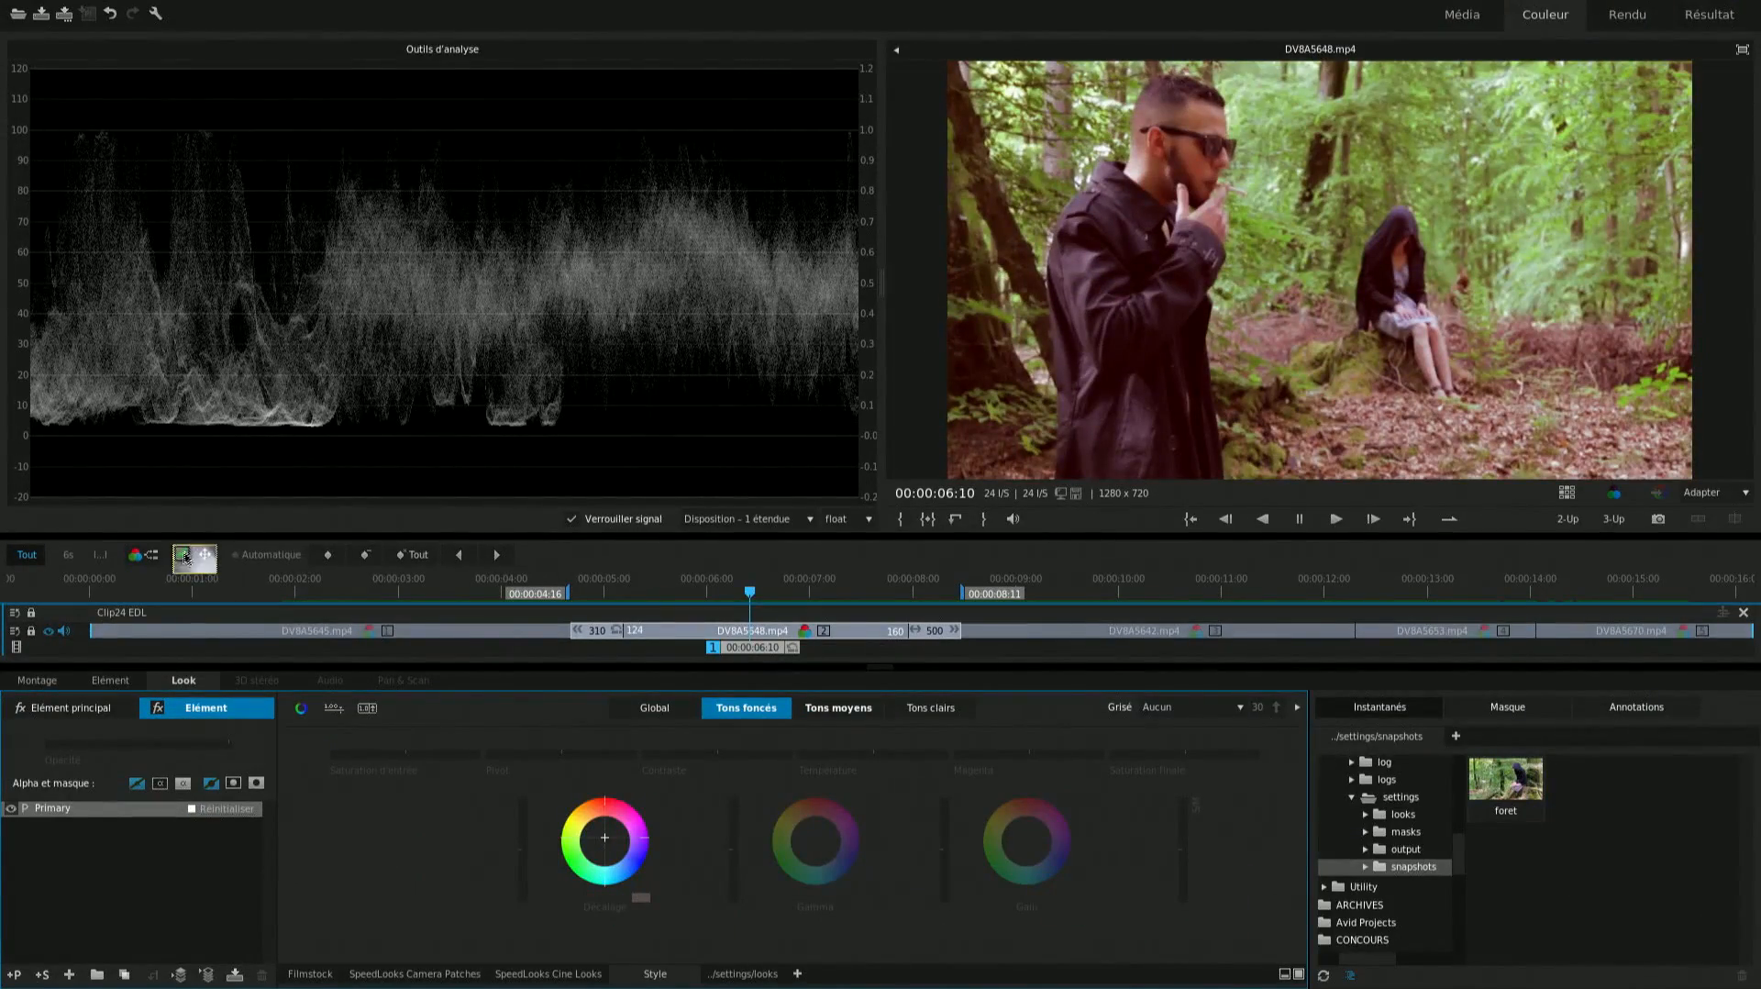
pyautogui.moveTo(183, 557); pyautogui.dragTo(750, 615)
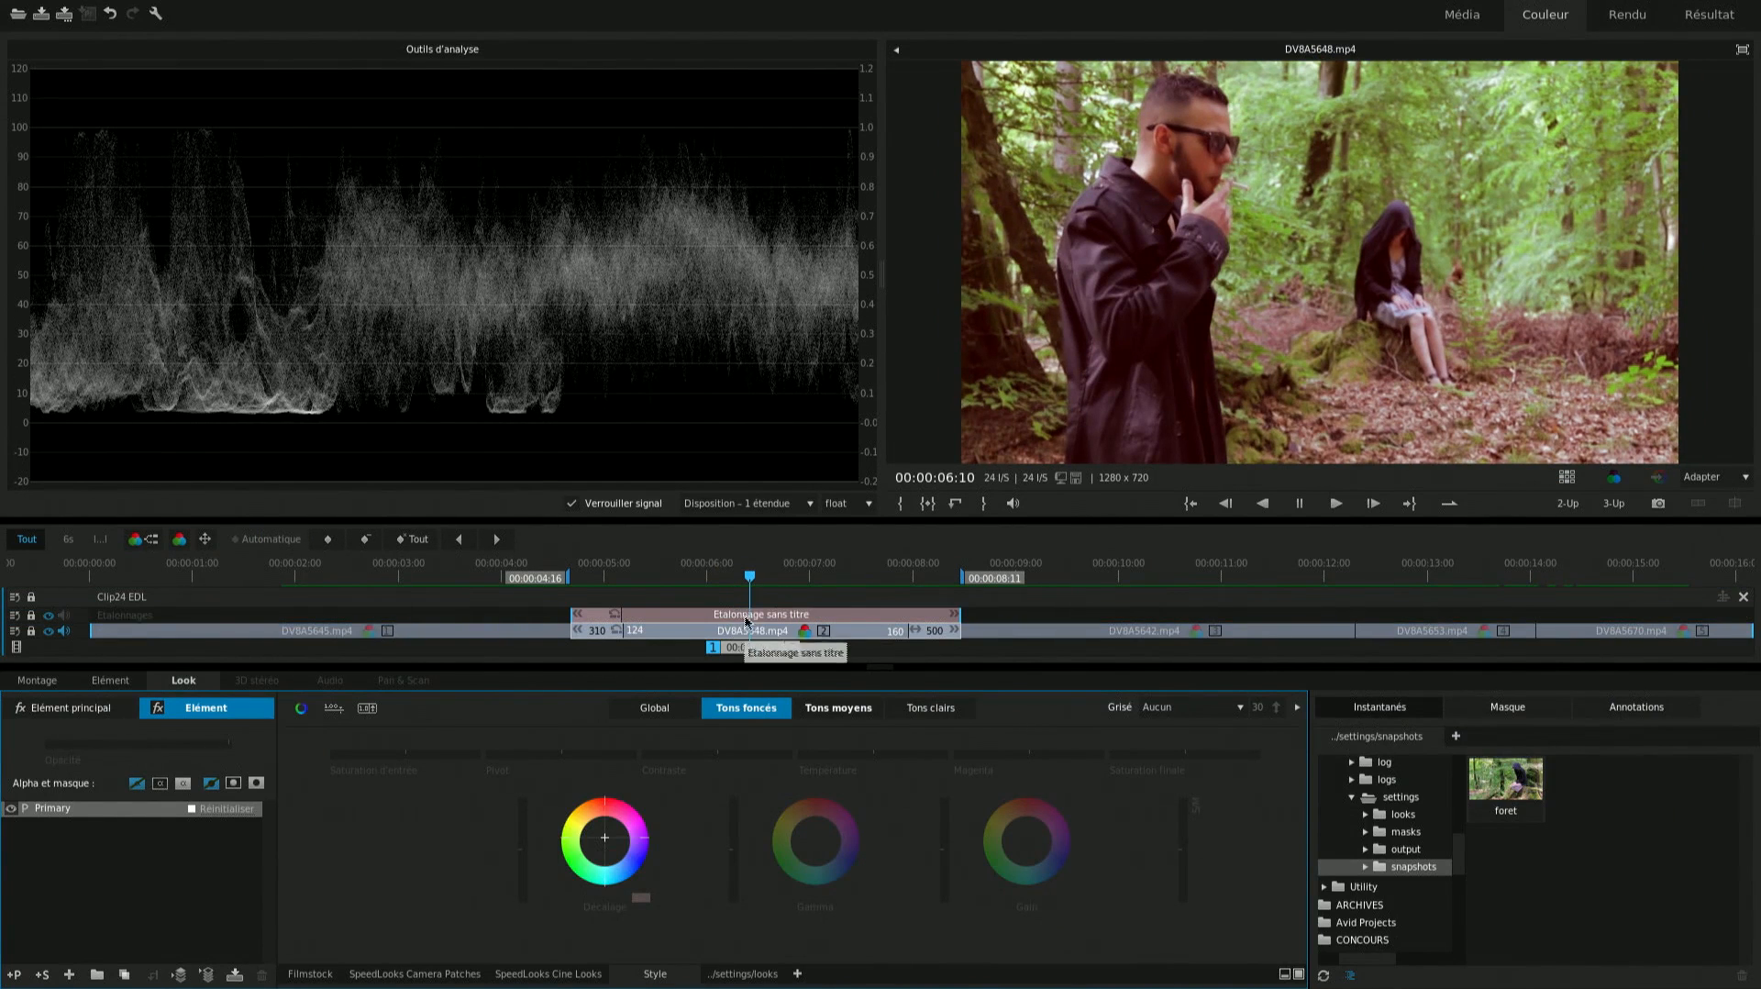
pyautogui.doubleClick(791, 614)
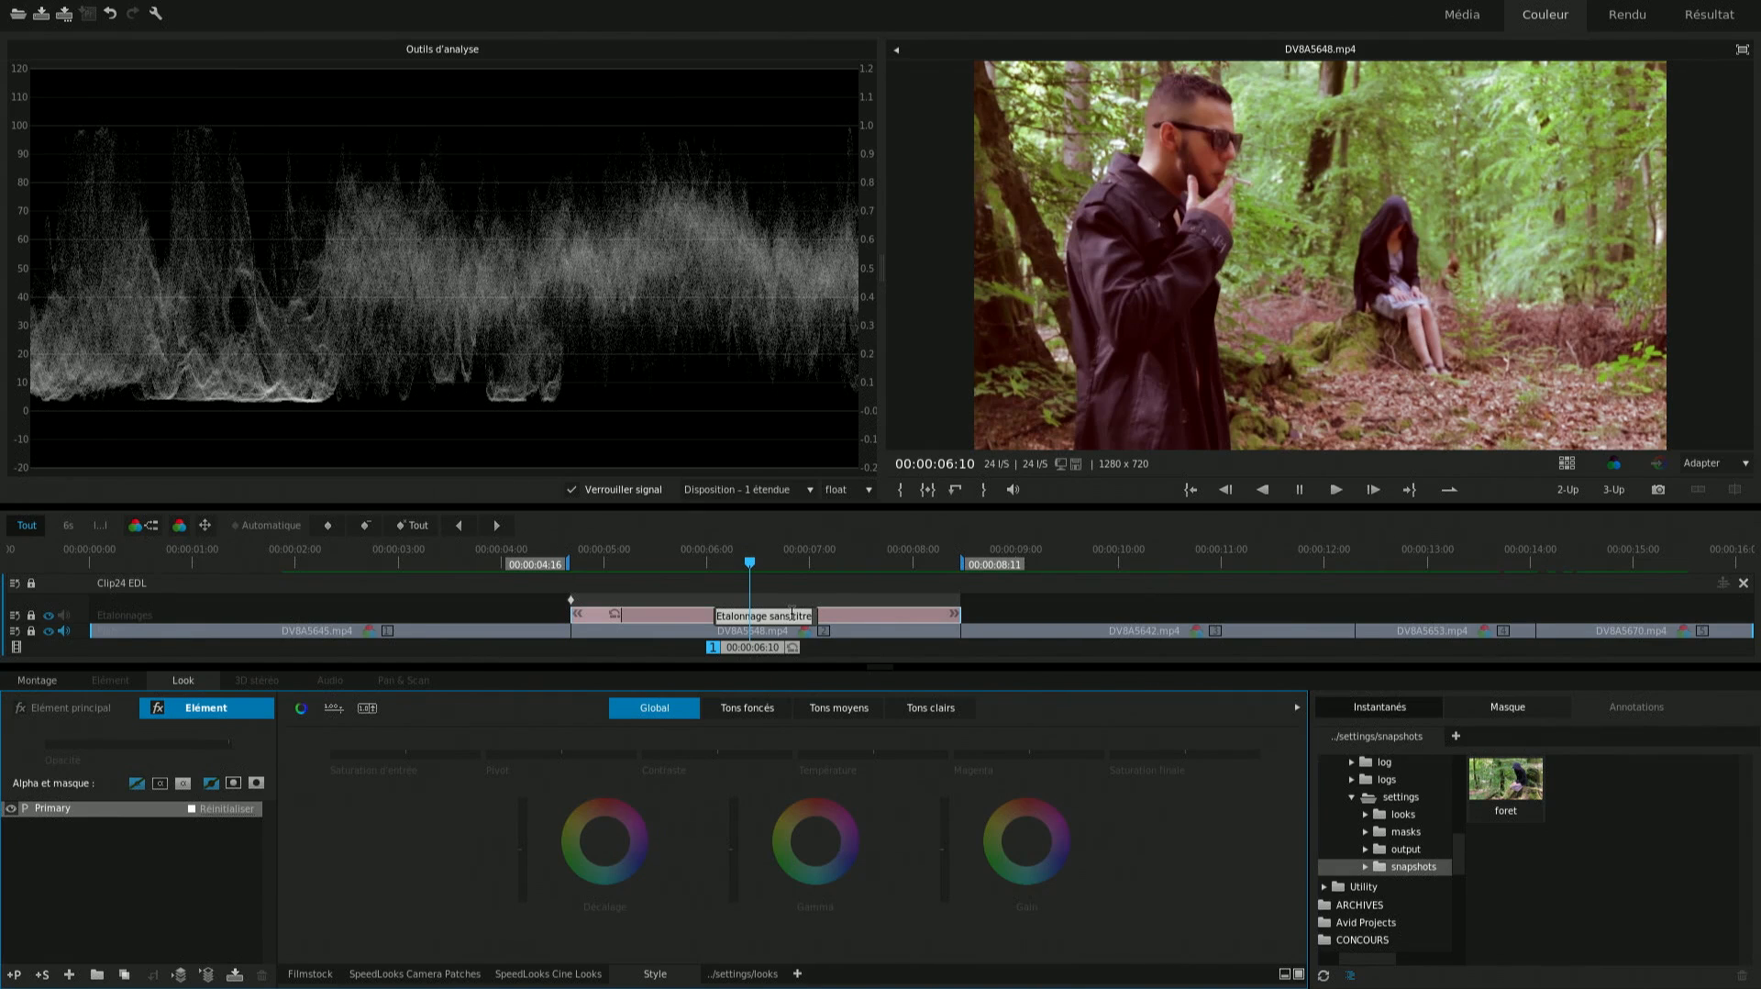
pyautogui.write('Sepia')
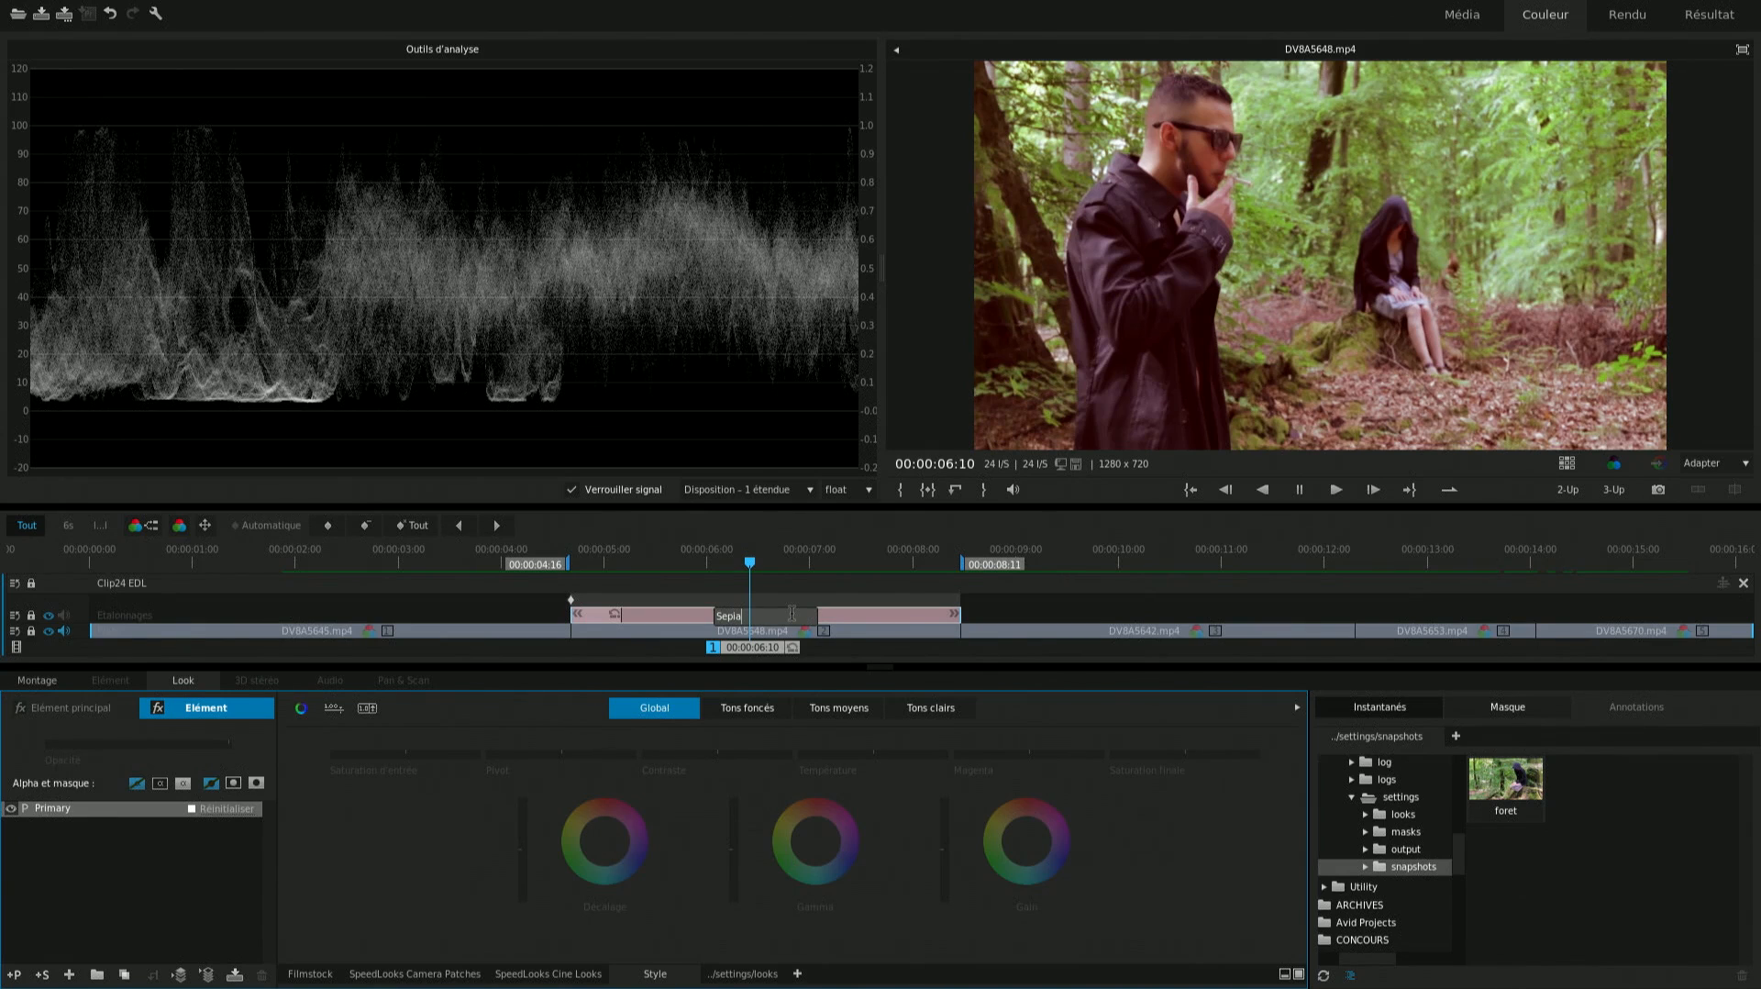
pyautogui.press('Return')
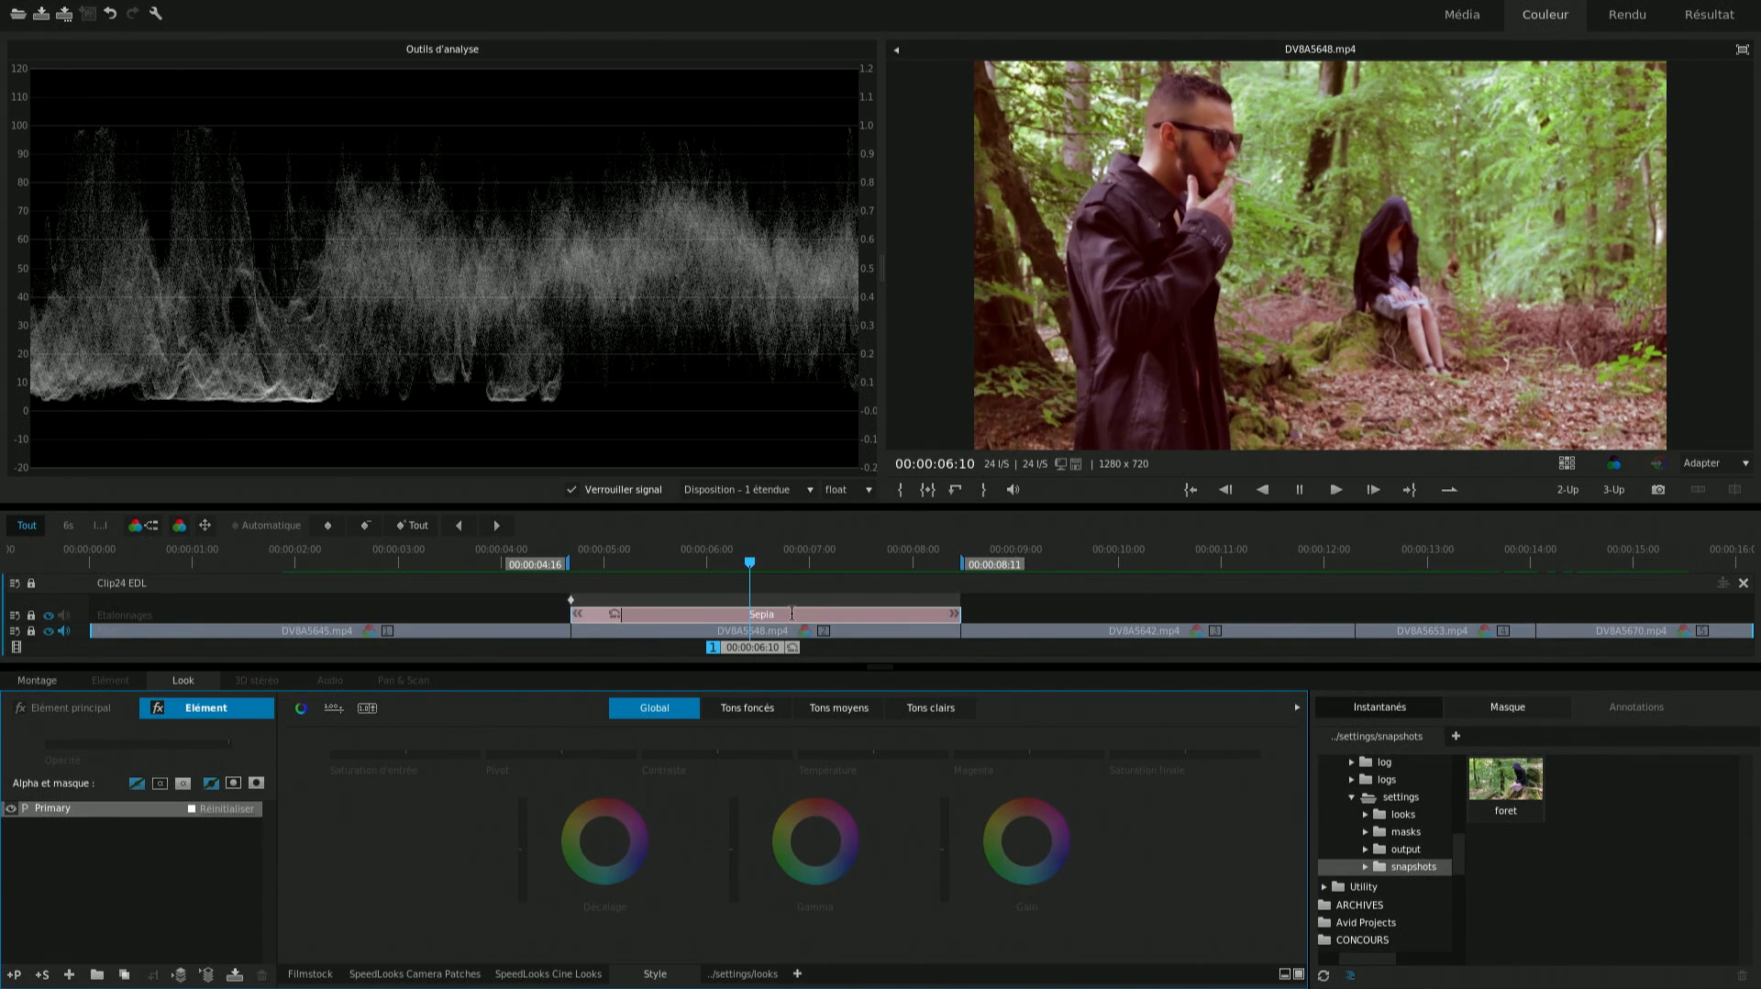
# Push the global gamma of the Sepia grading layer towards red and check the look around 00:00:06:17
pyautogui.moveTo(751, 563)
pyautogui.mouseDown()
pyautogui.moveTo(768, 566)
pyautogui.moveTo(753, 563)
pyautogui.mouseUp()
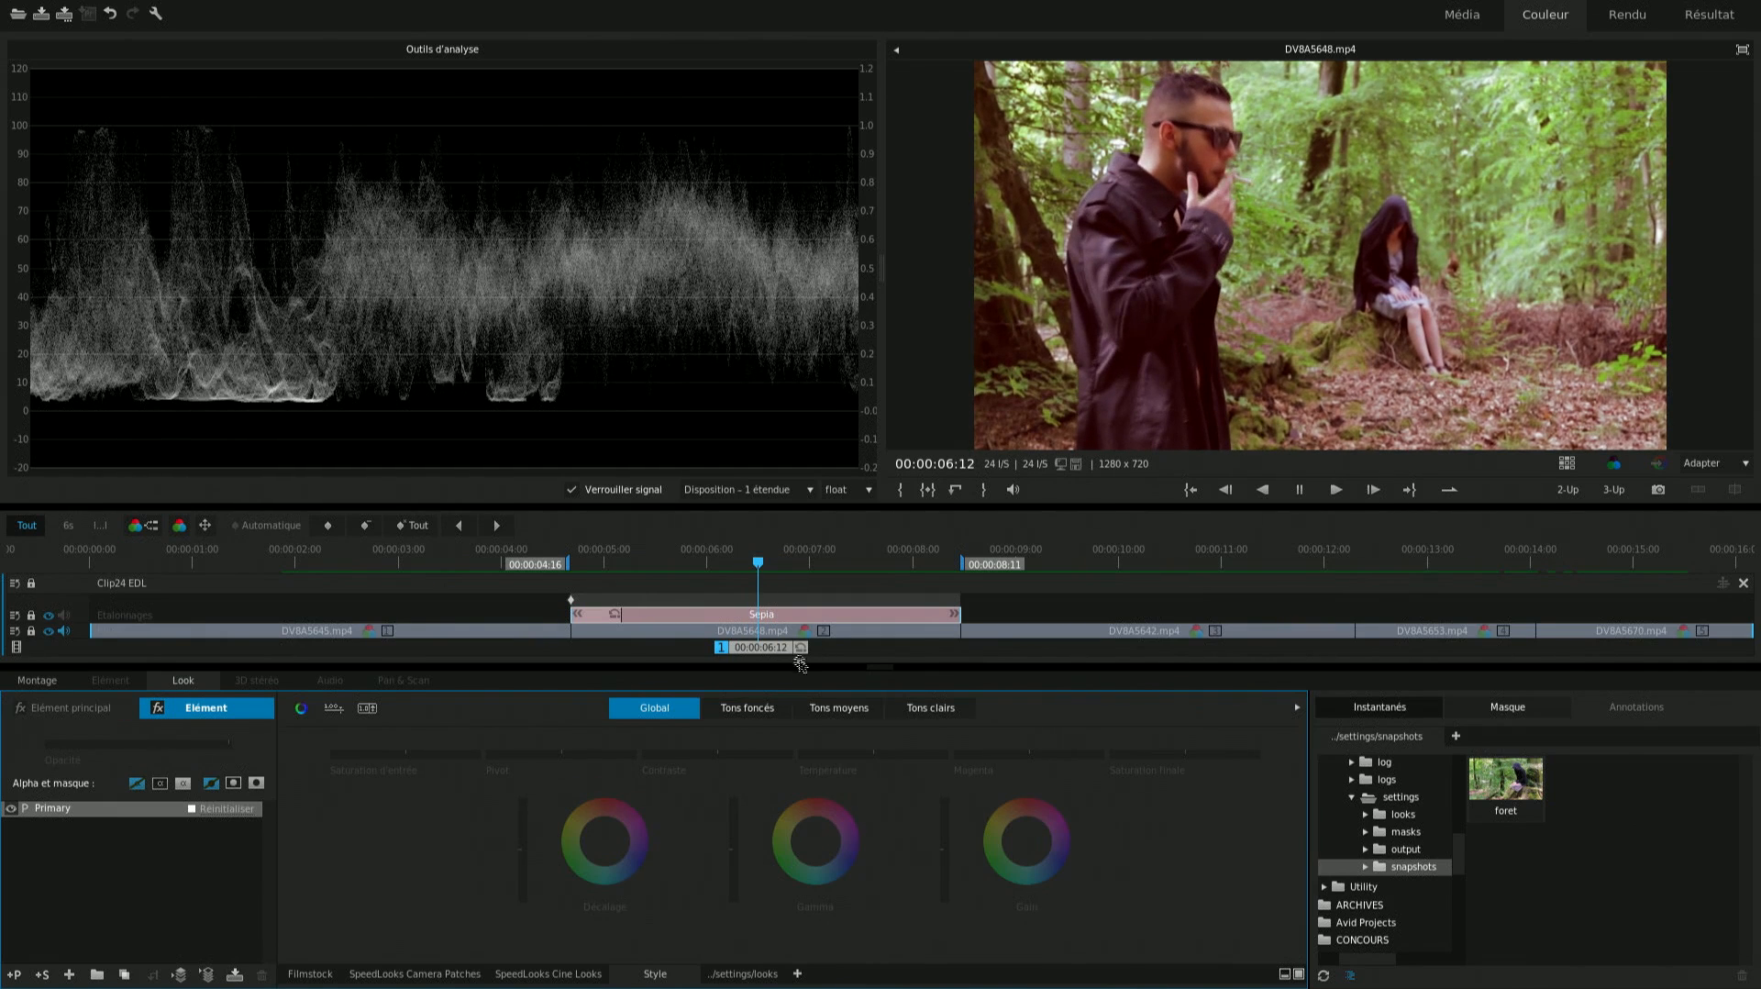
pyautogui.click(707, 632)
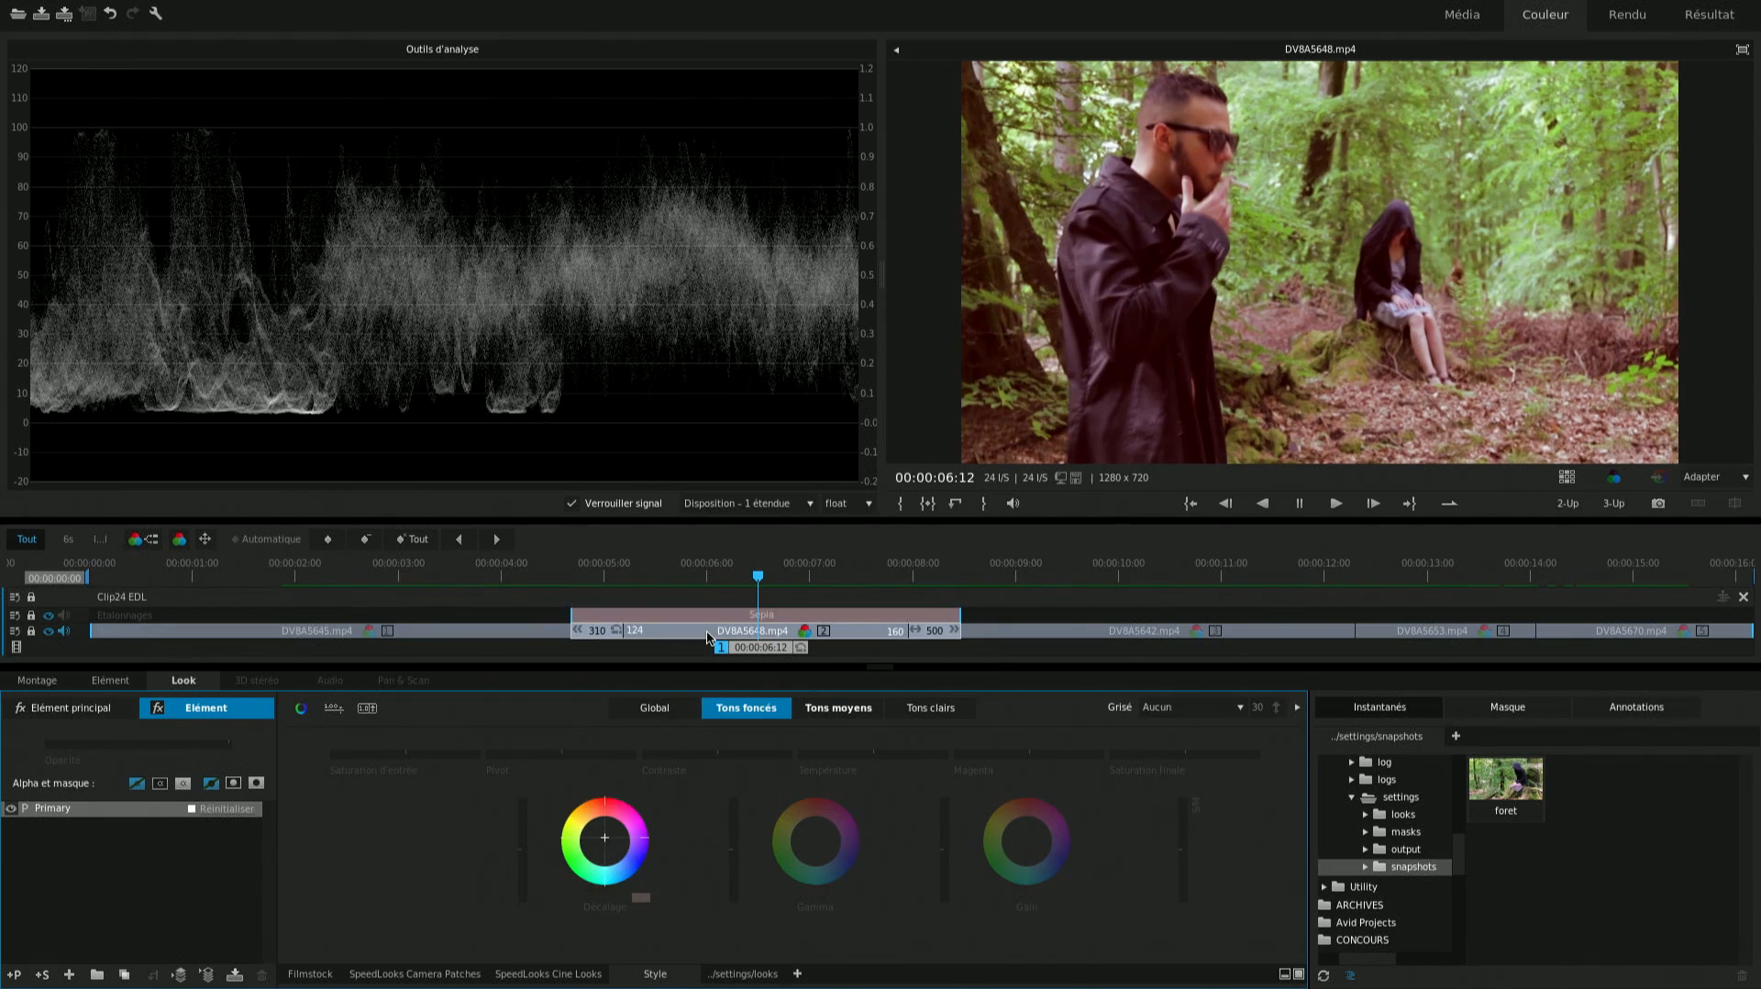
pyautogui.click(707, 621)
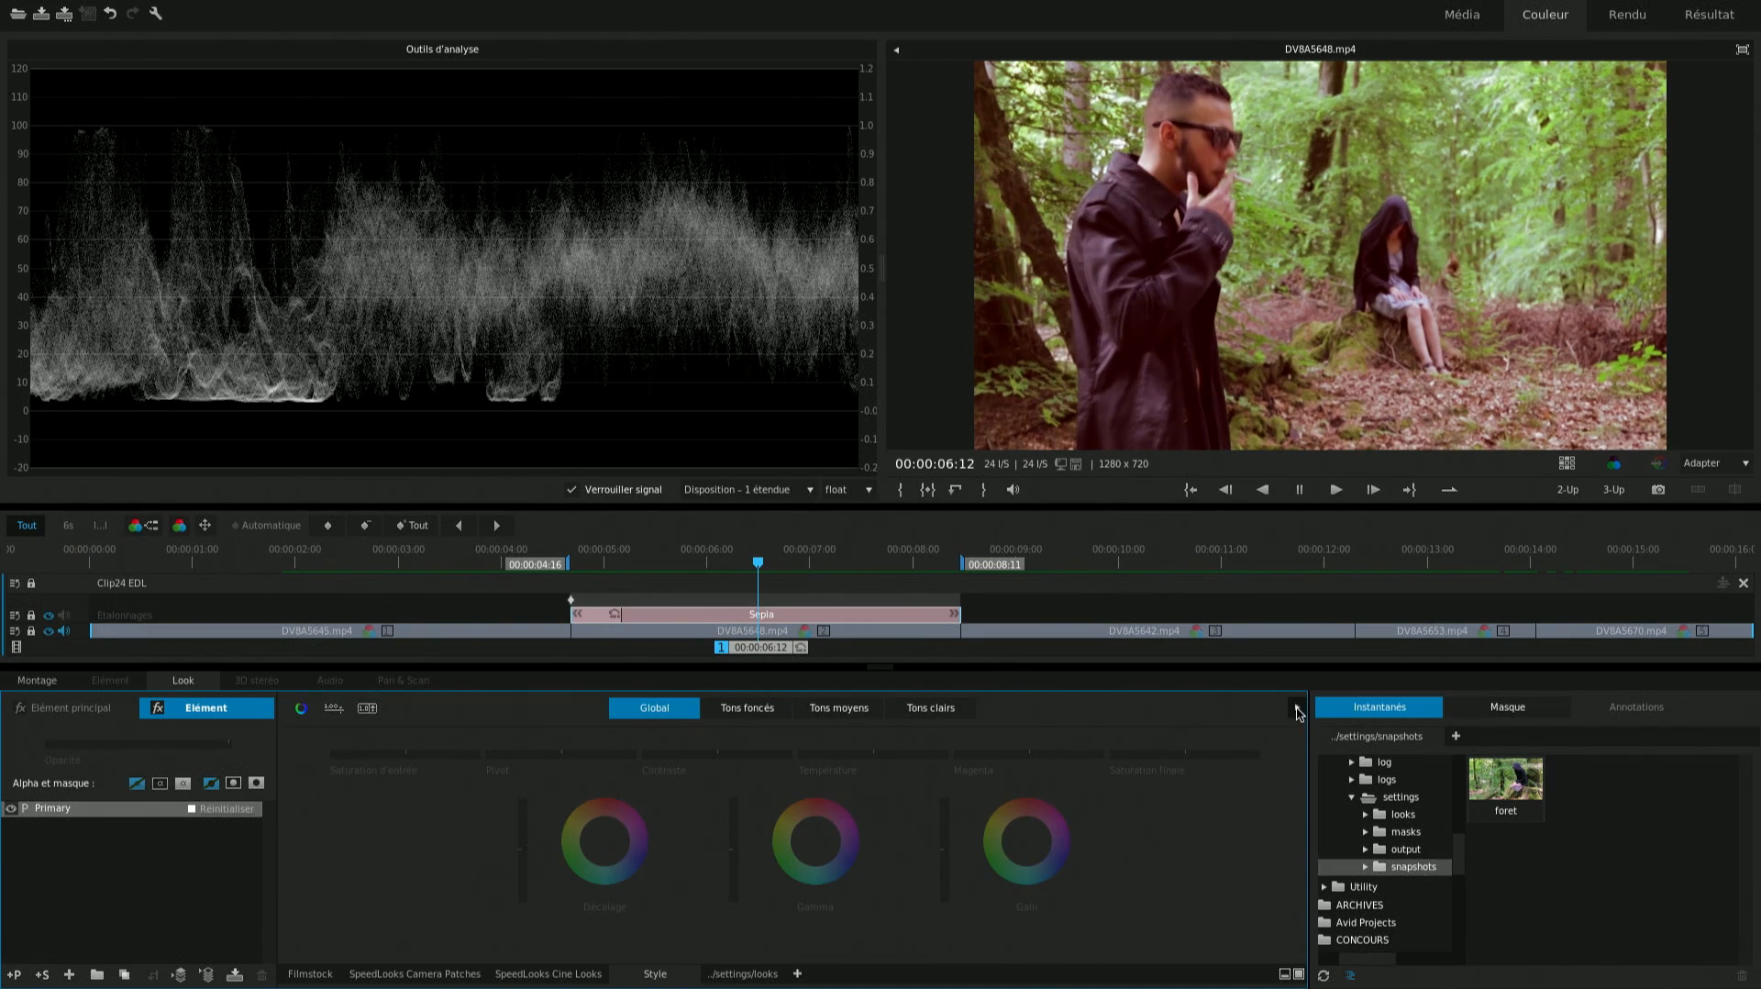
pyautogui.click(1296, 708)
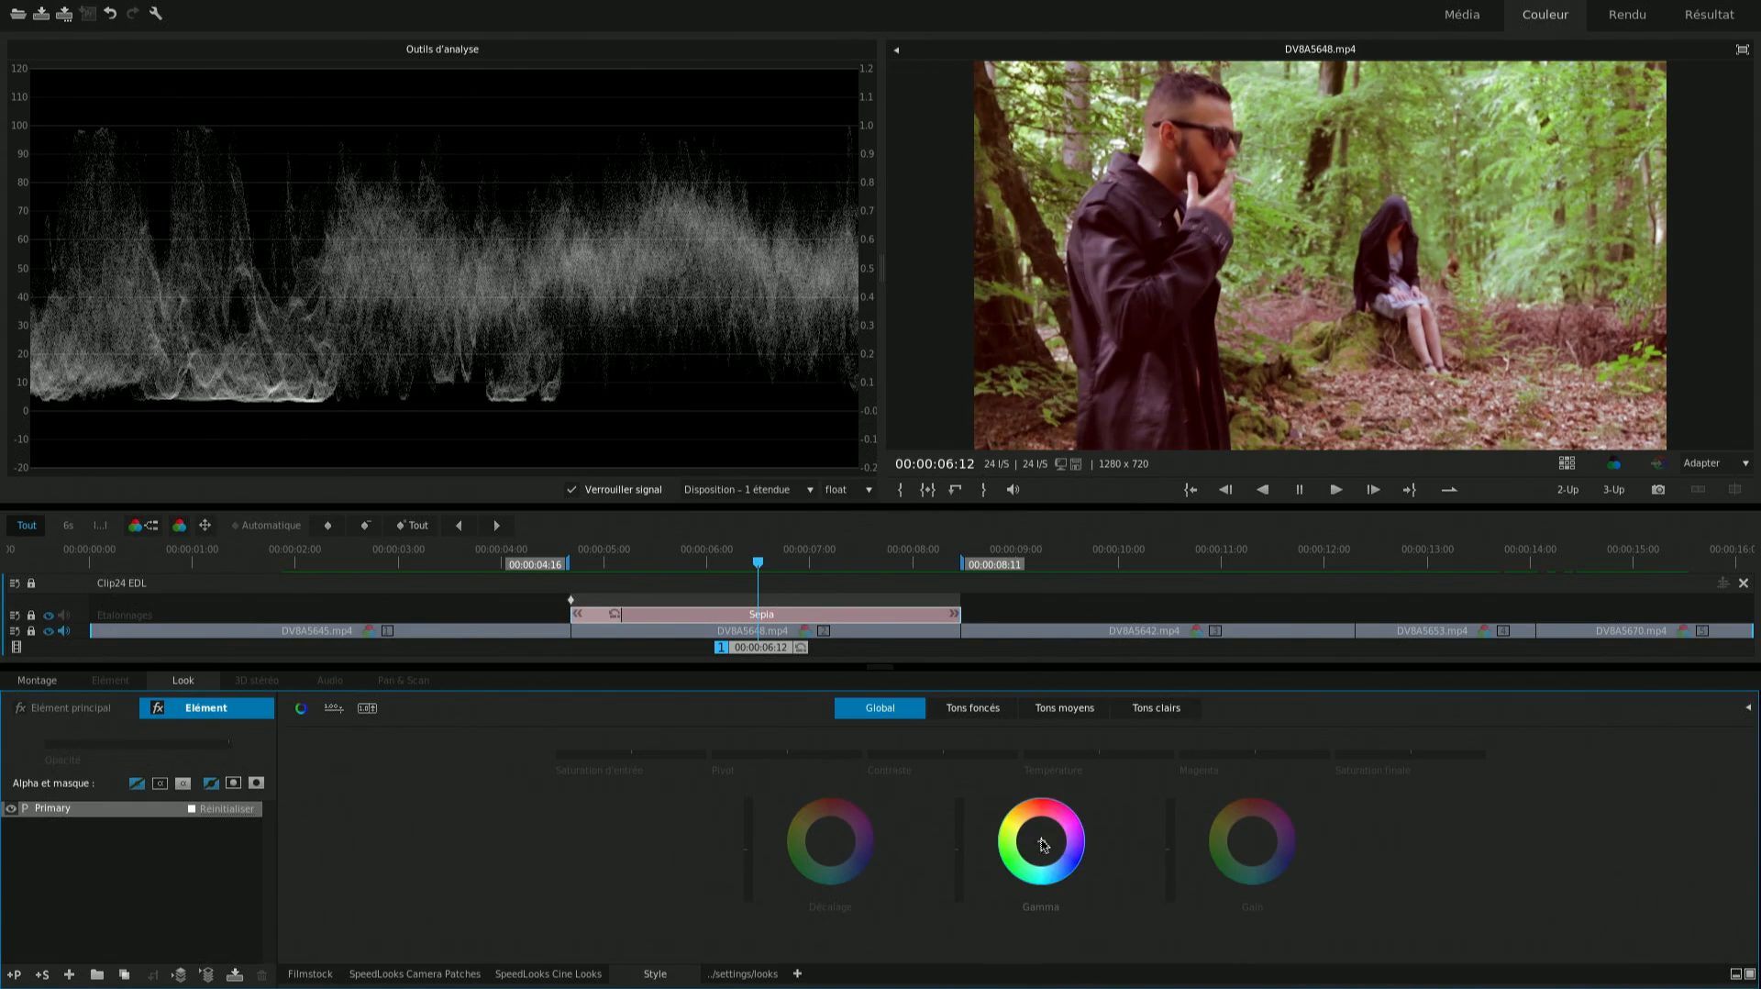
pyautogui.moveTo(1042, 843); pyautogui.dragTo(1040, 829)
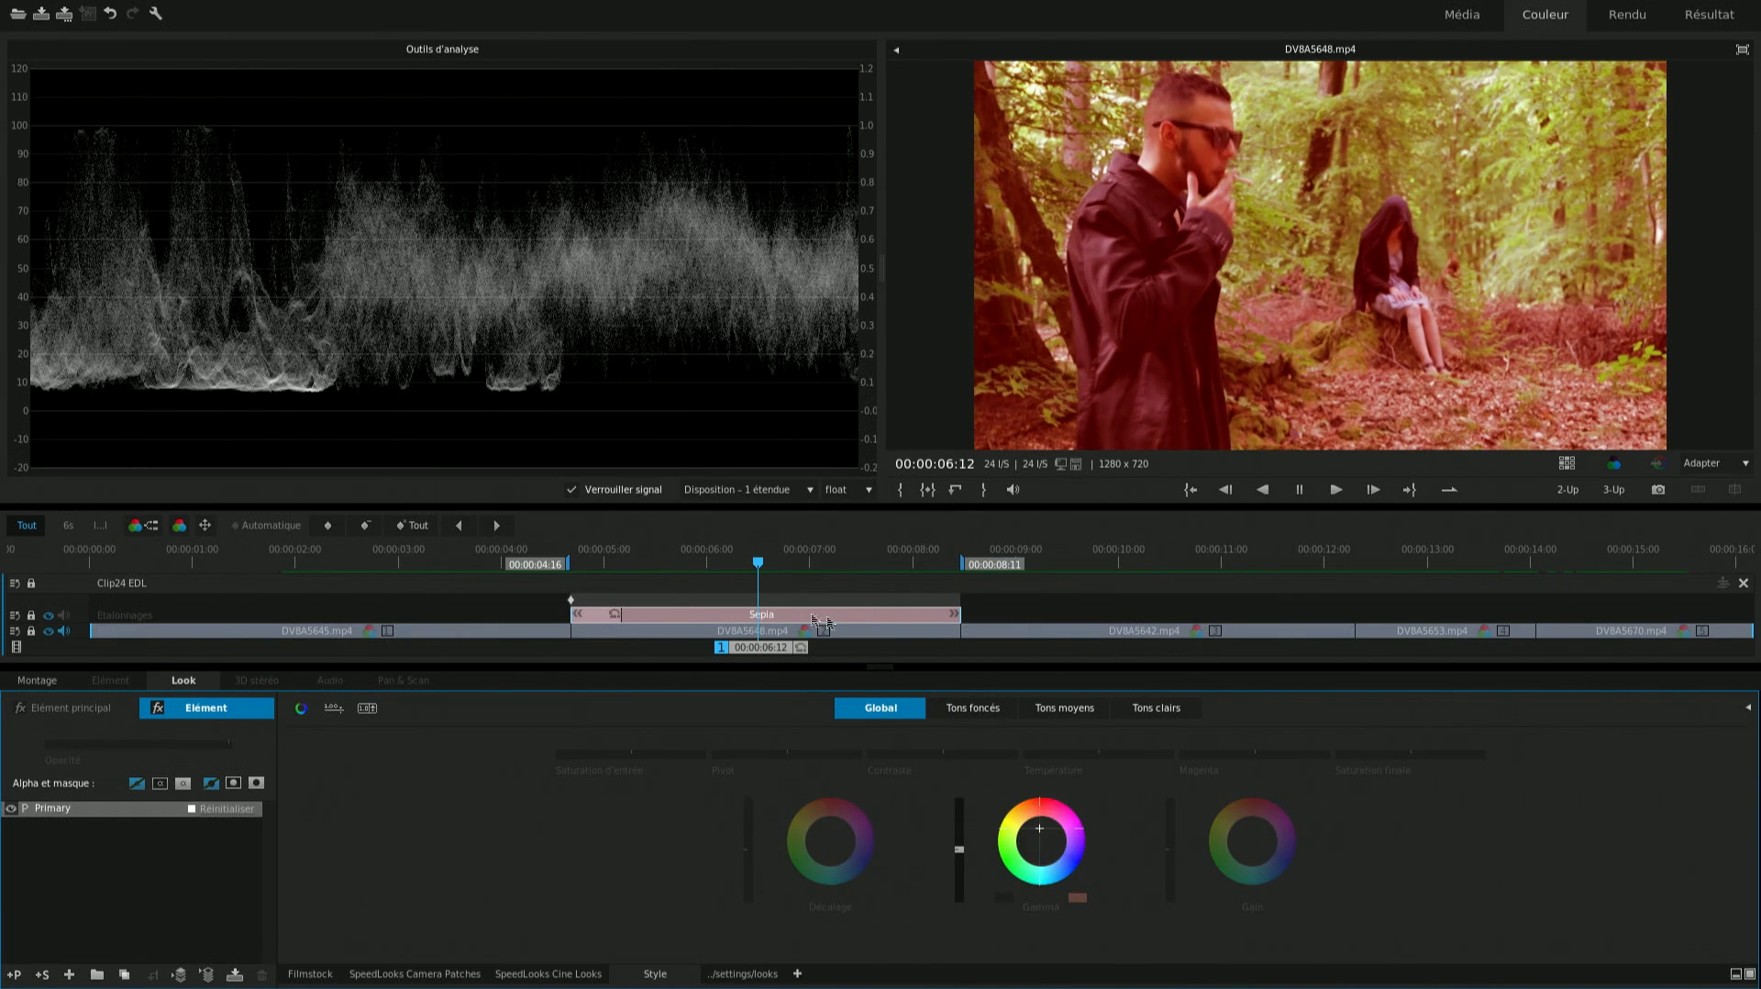
pyautogui.moveTo(758, 570); pyautogui.dragTo(779, 570)
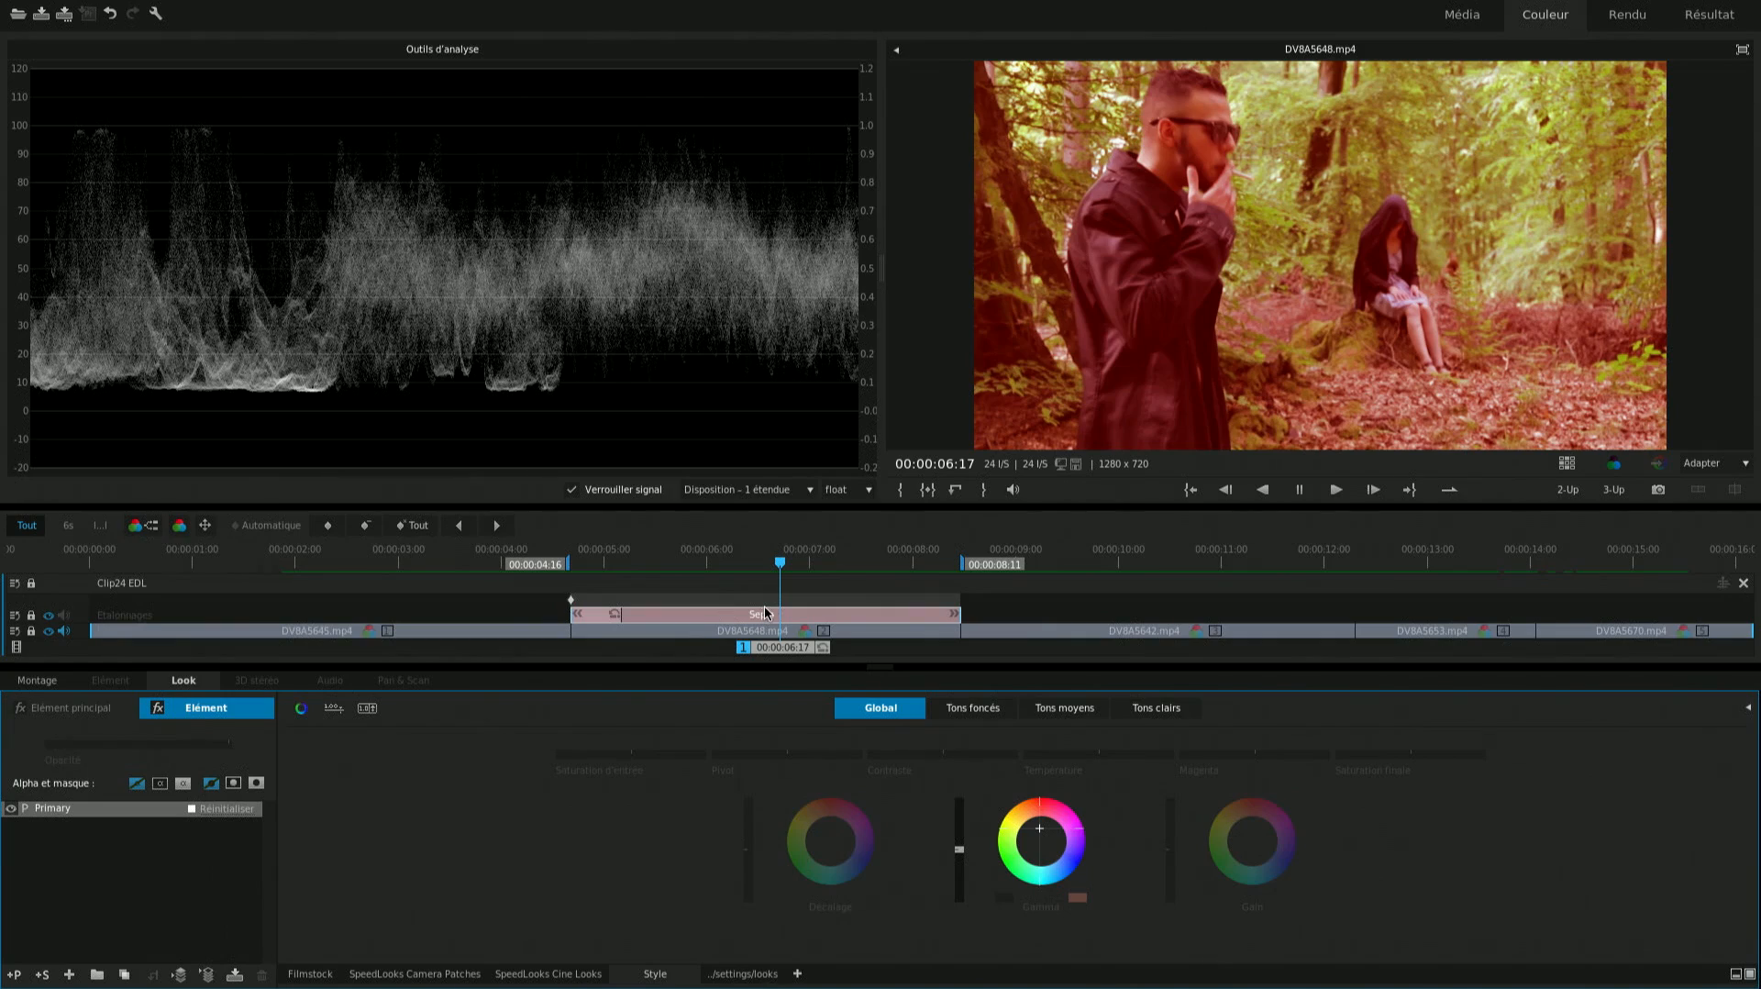
# Add a second grading layer above the car shot DV8A5653.mp4 and scrub over a few of its frames
pyautogui.moveTo(780, 562); pyautogui.dragTo(1449, 563)
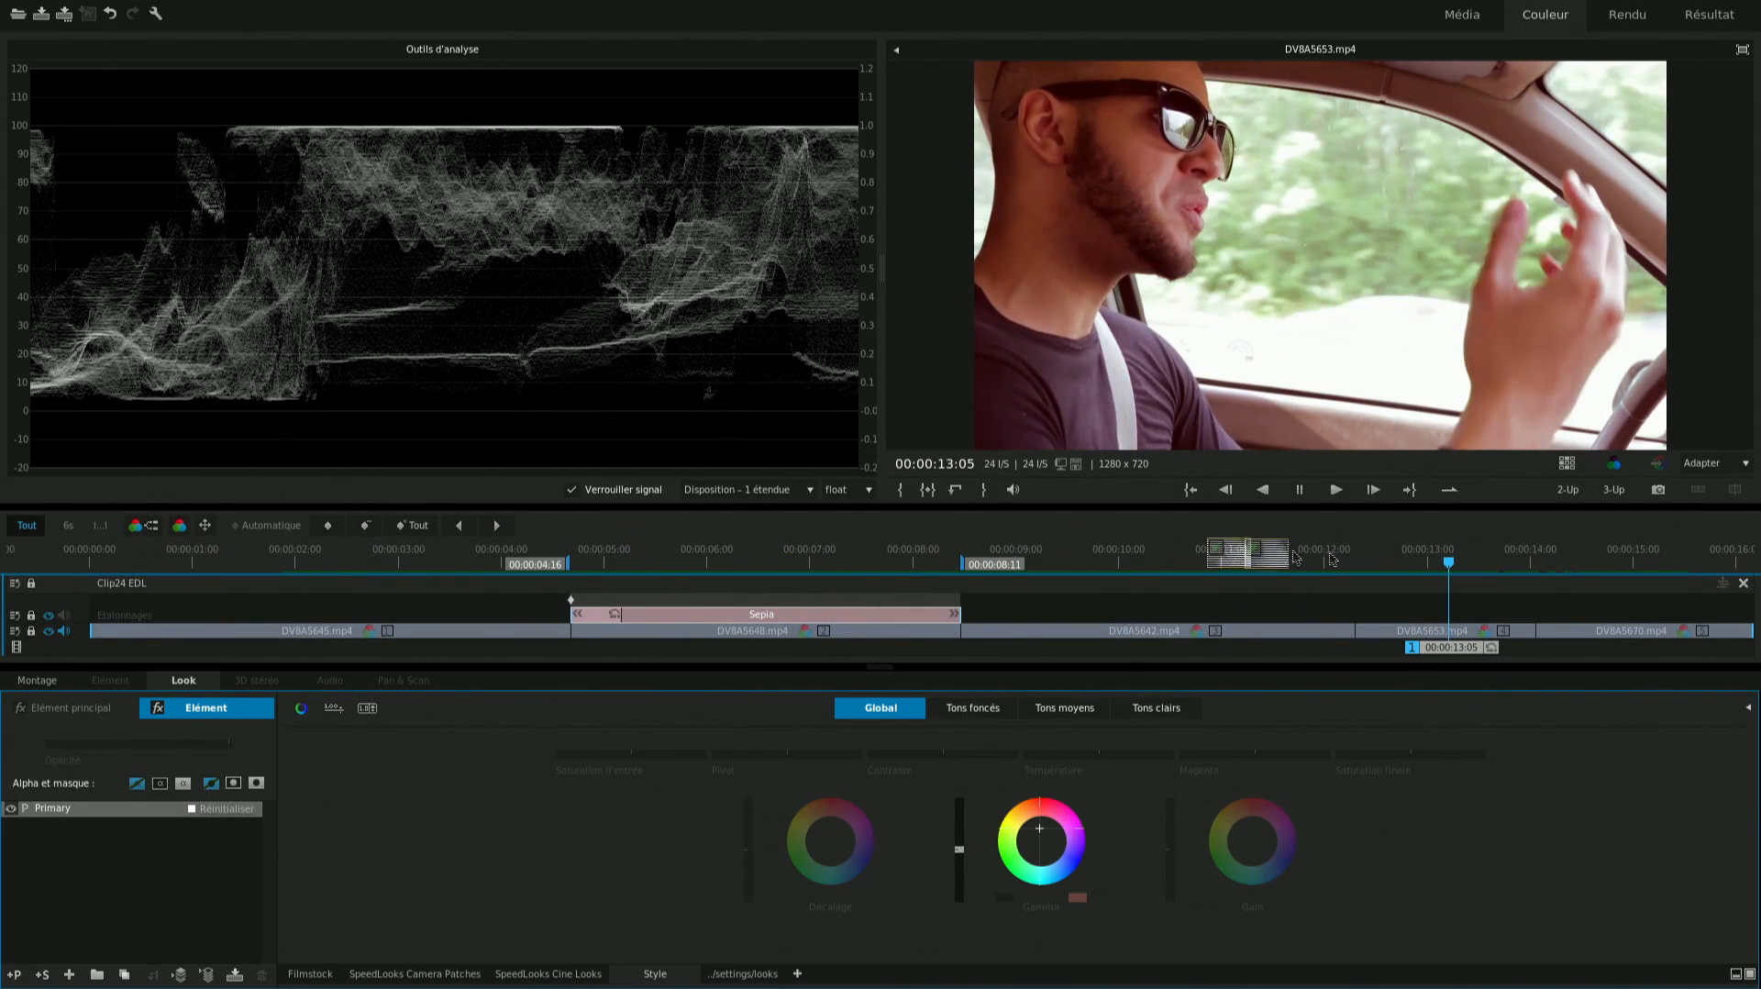
pyautogui.moveTo(1331, 554); pyautogui.dragTo(1440, 569)
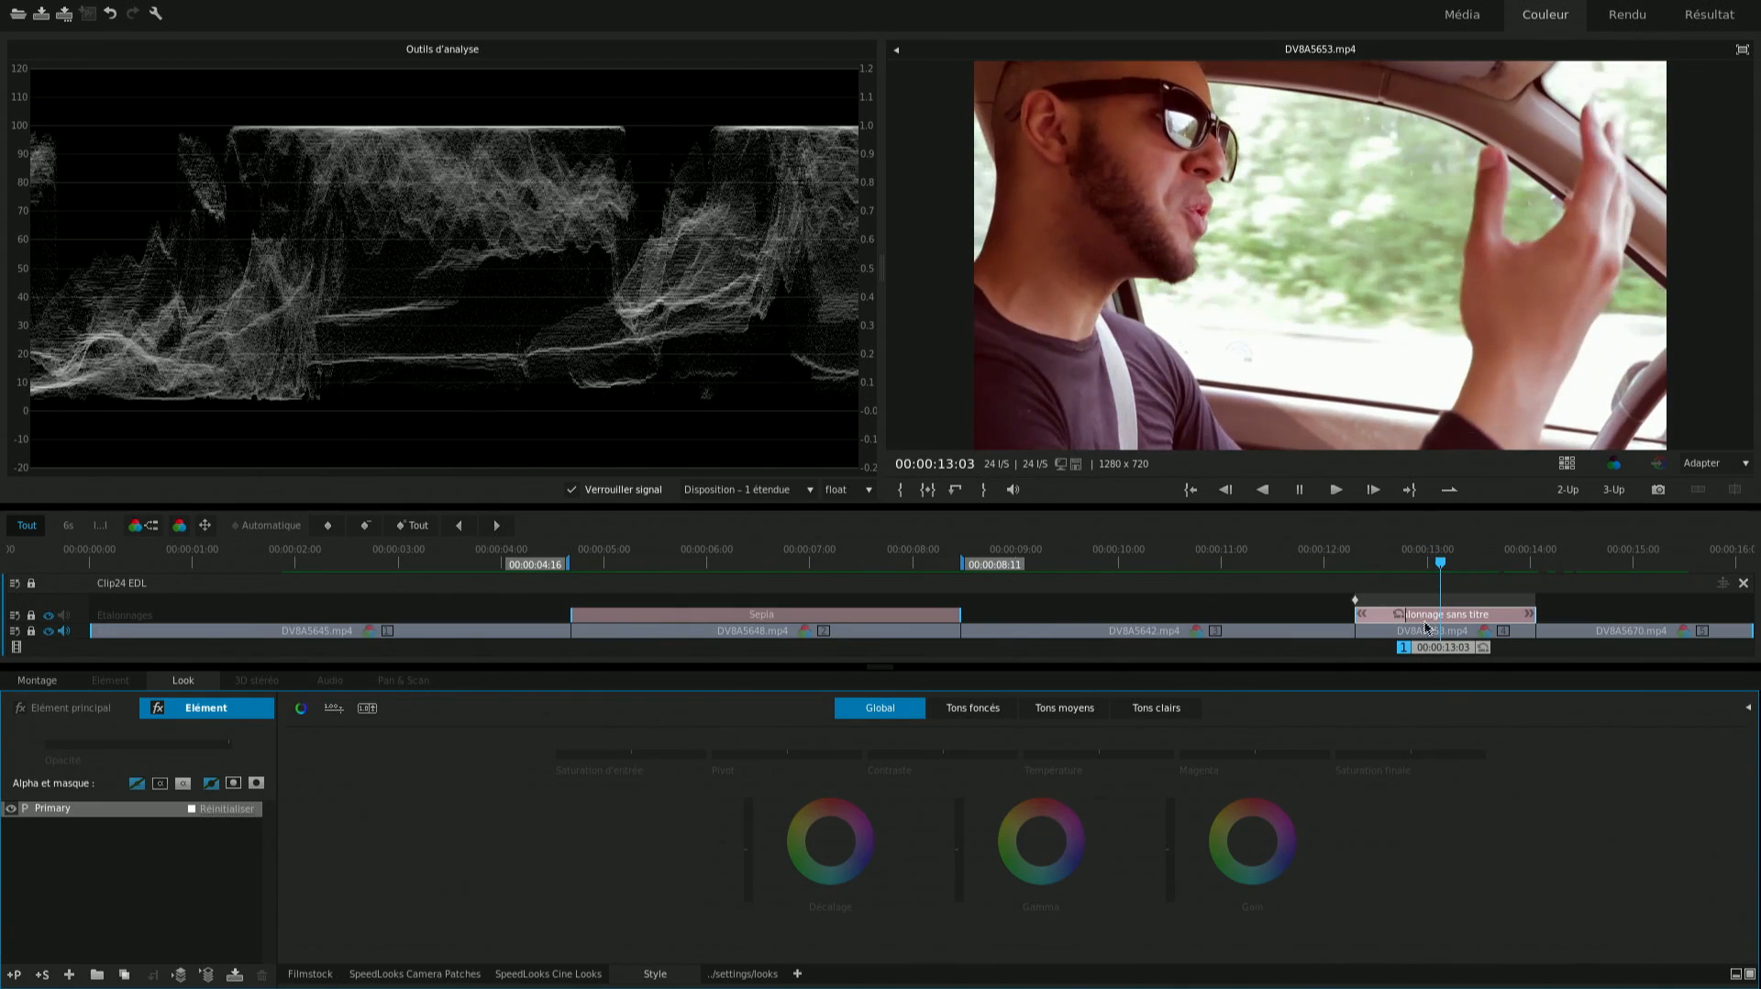
pyautogui.click(1437, 562)
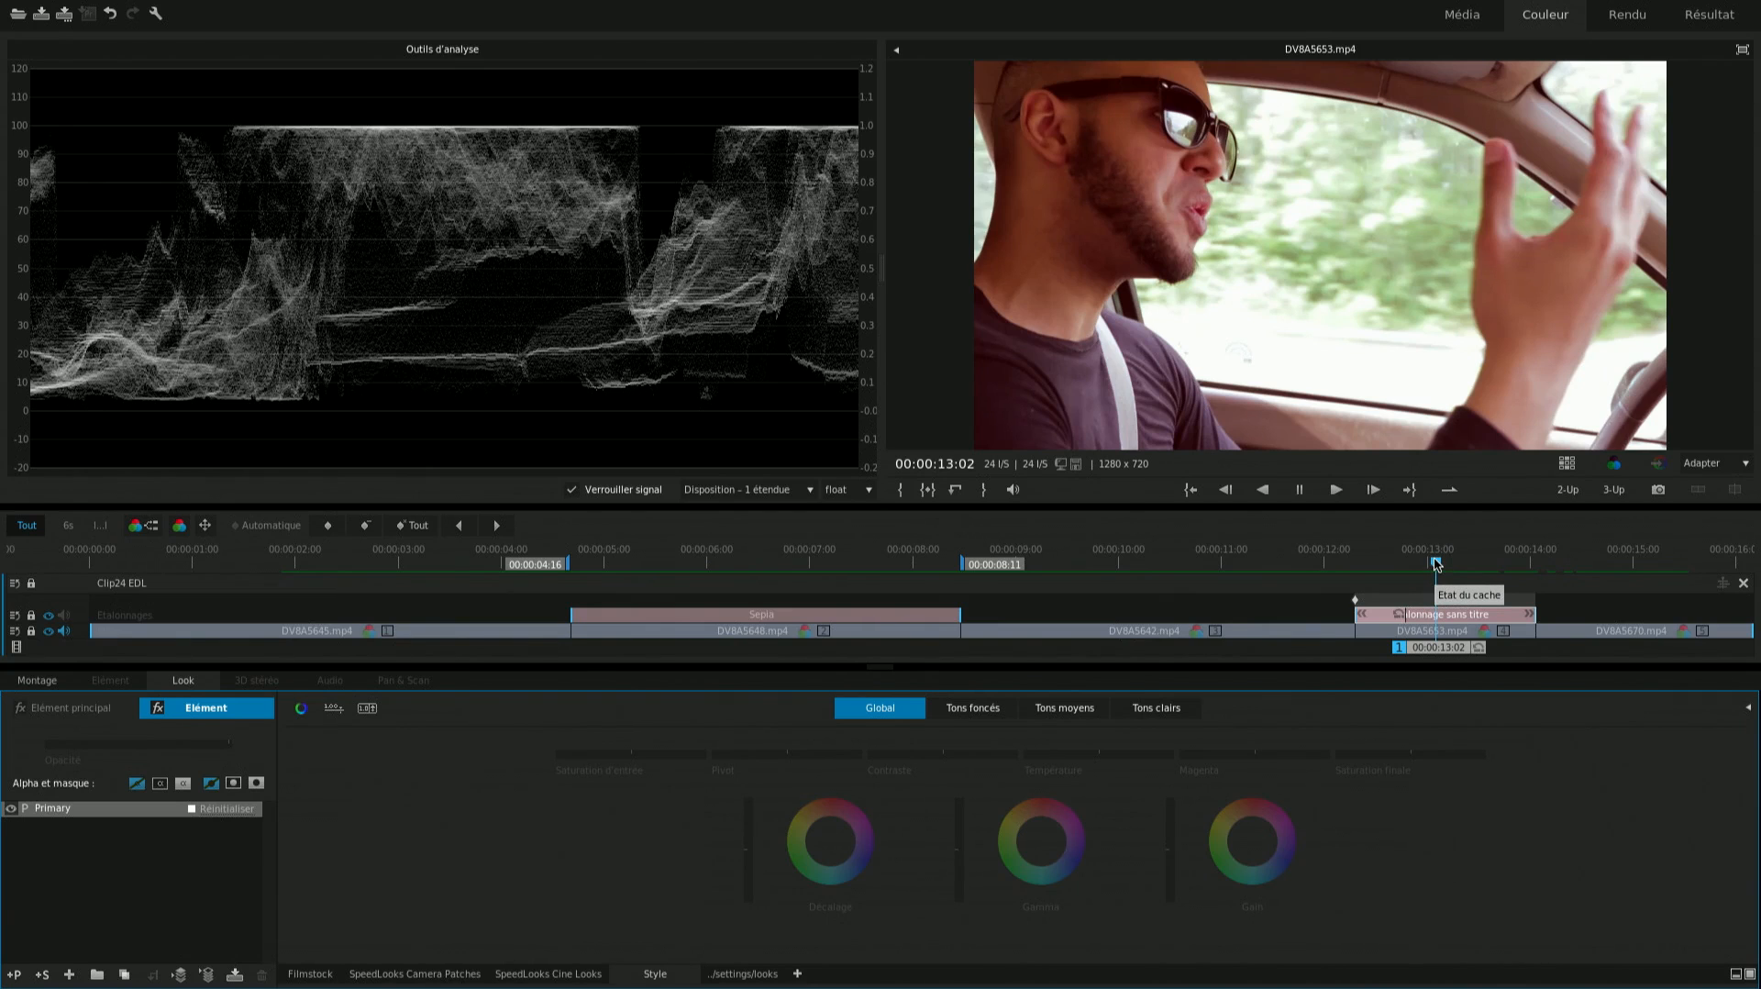
pyautogui.moveTo(1434, 561)
pyautogui.mouseDown()
pyautogui.moveTo(1407, 562)
pyautogui.moveTo(1423, 562)
pyautogui.mouseUp()
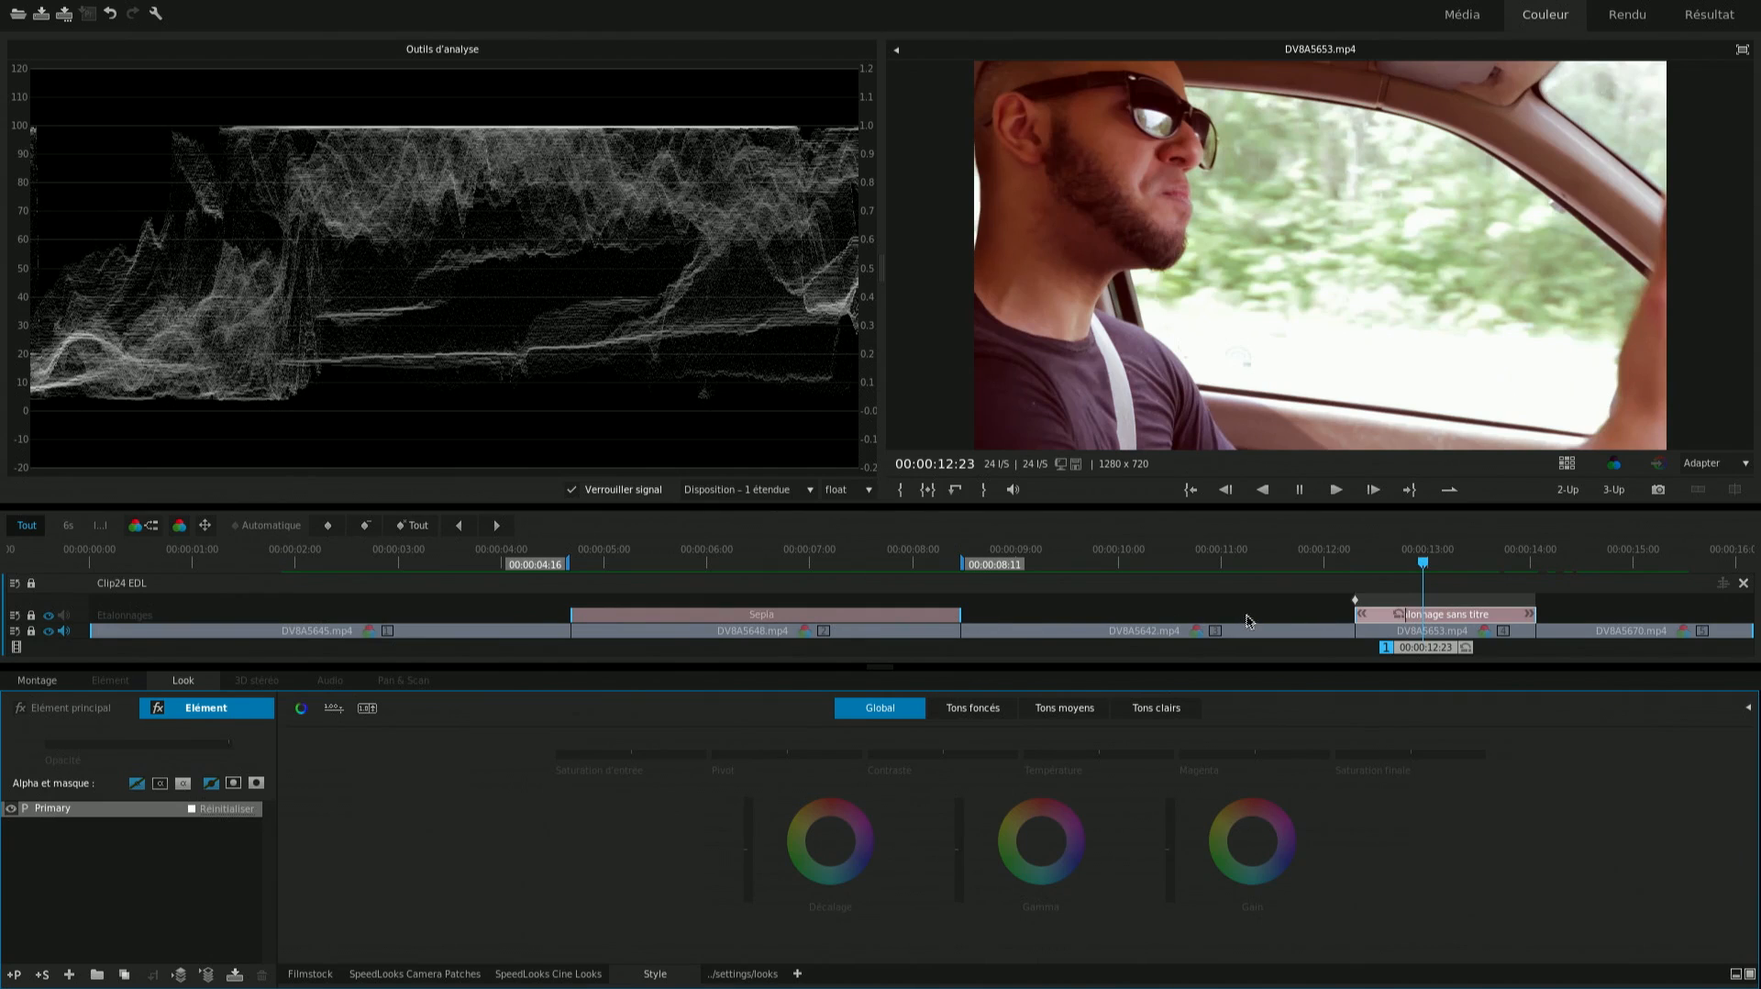
# Copy the Sepia layer's grade onto the grading layer above DV8A5653.mp4 and check it at a neighbouring frame
pyautogui.click(819, 559)
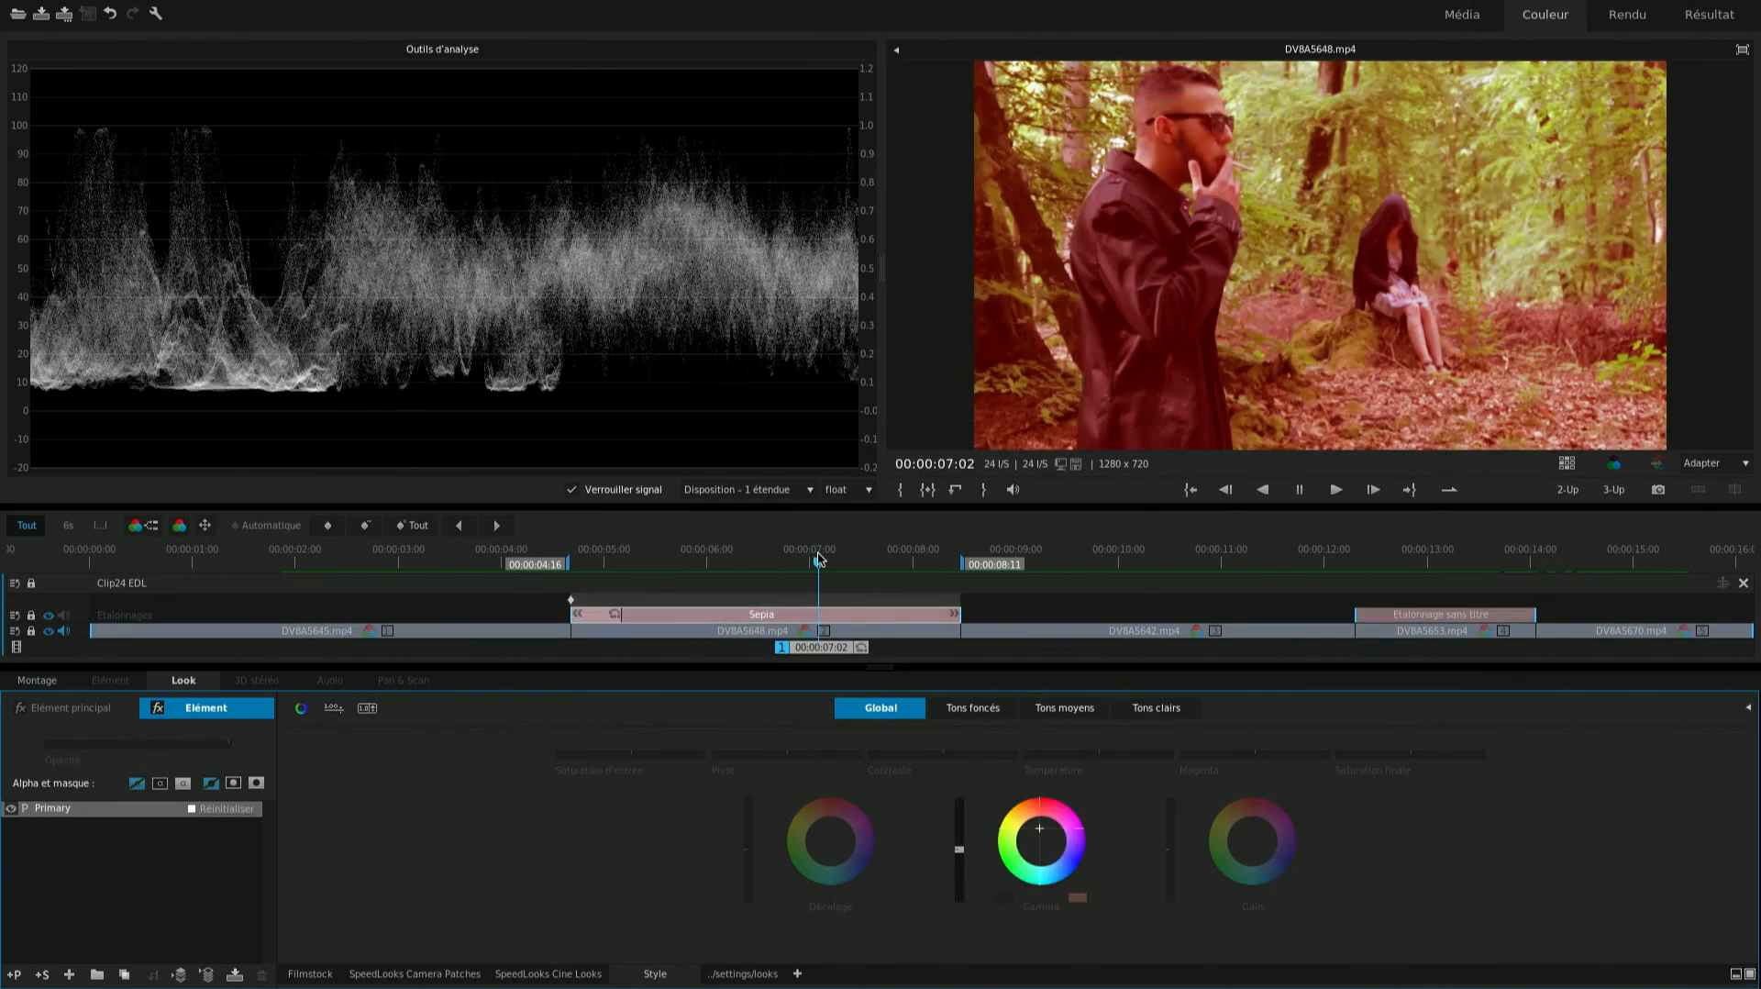
pyautogui.click(1416, 614)
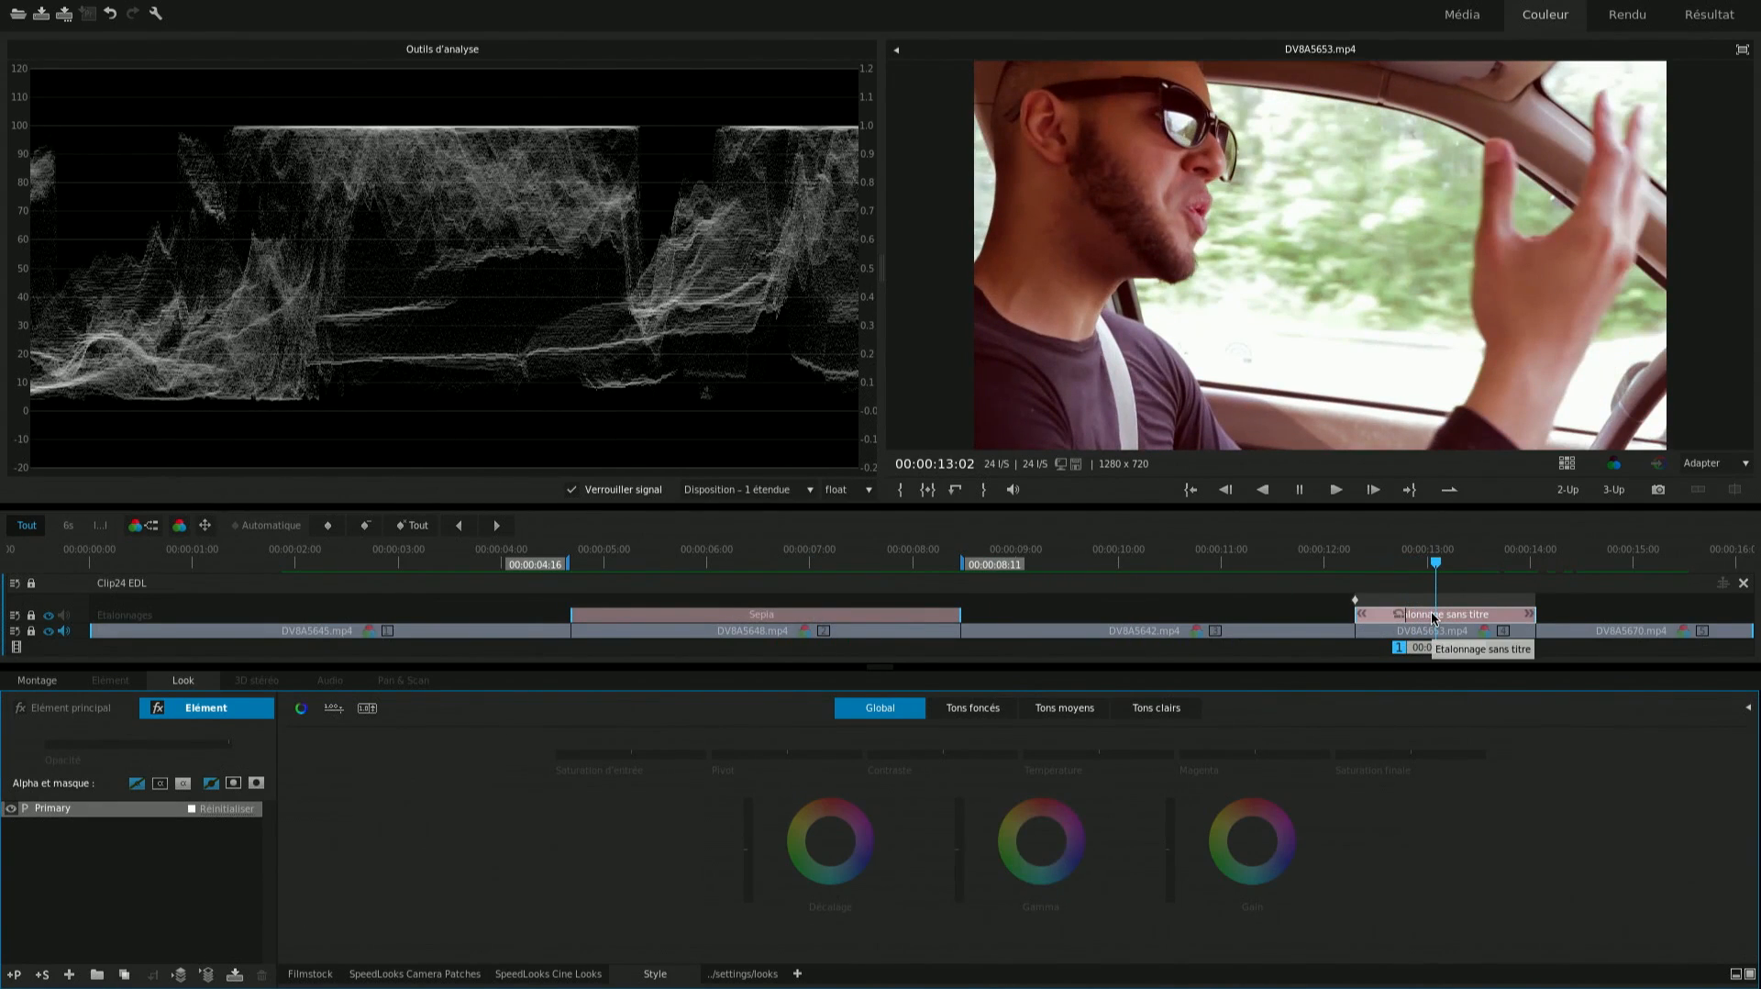
pyautogui.hotkey('ctrl', 'v')
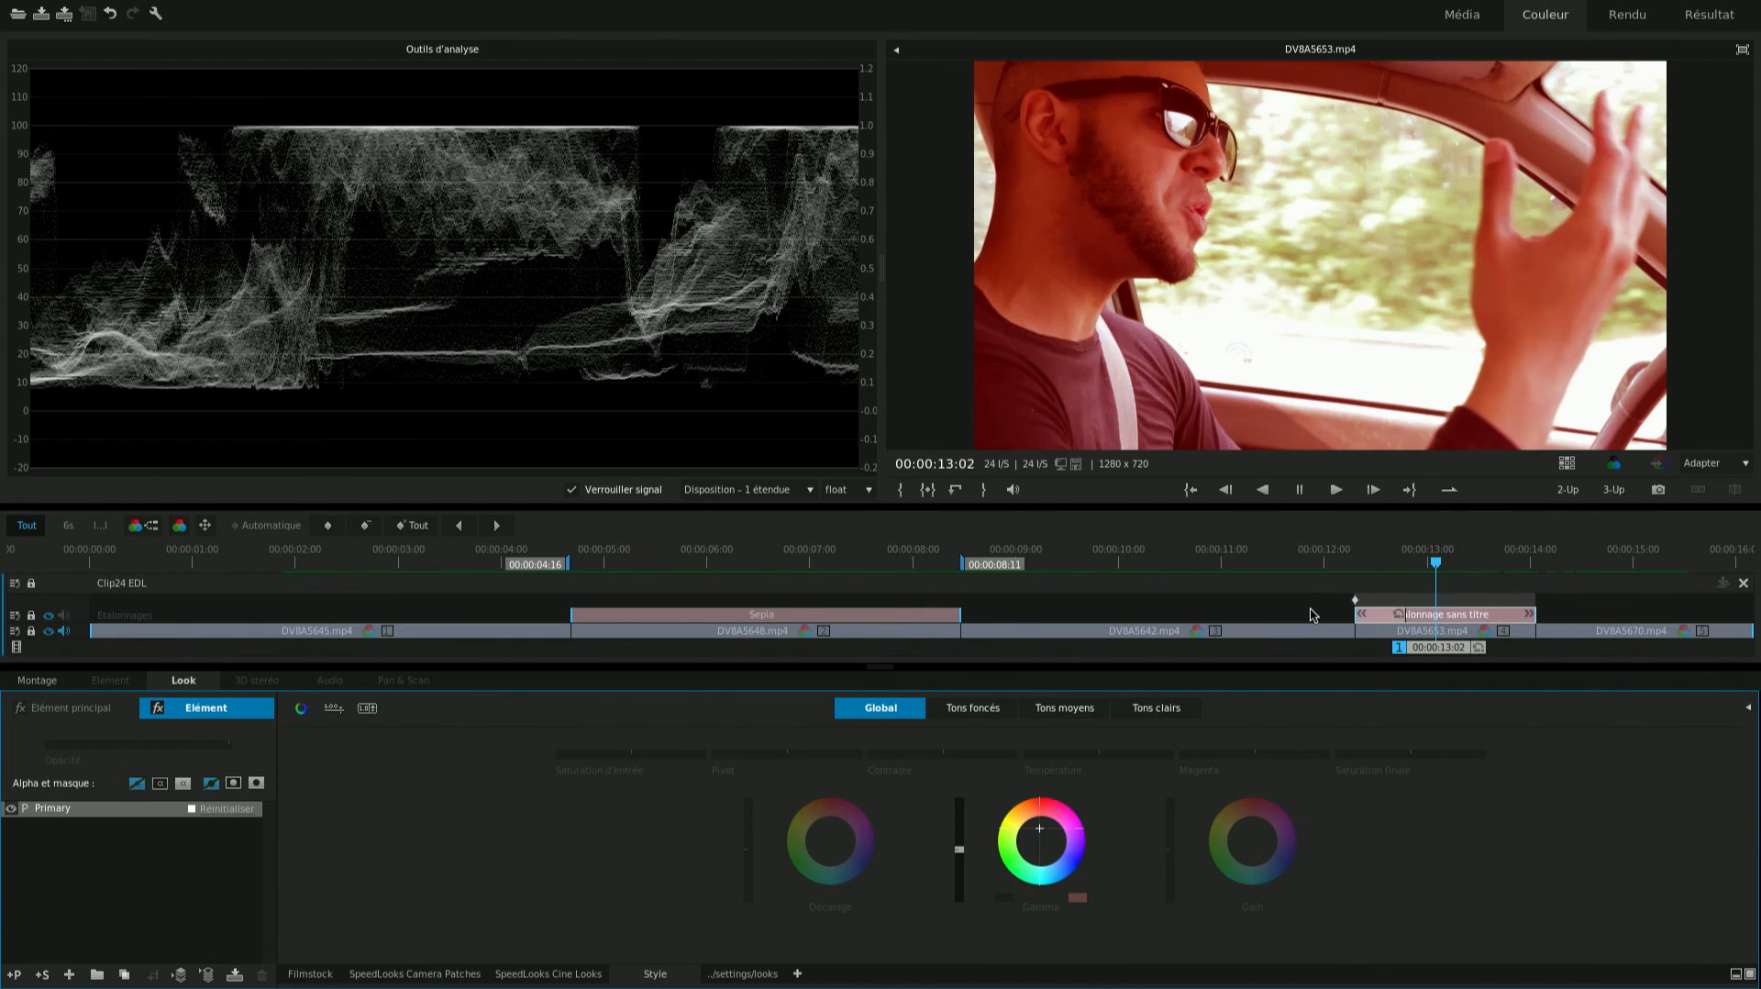
pyautogui.moveTo(1435, 561); pyautogui.dragTo(1431, 557)
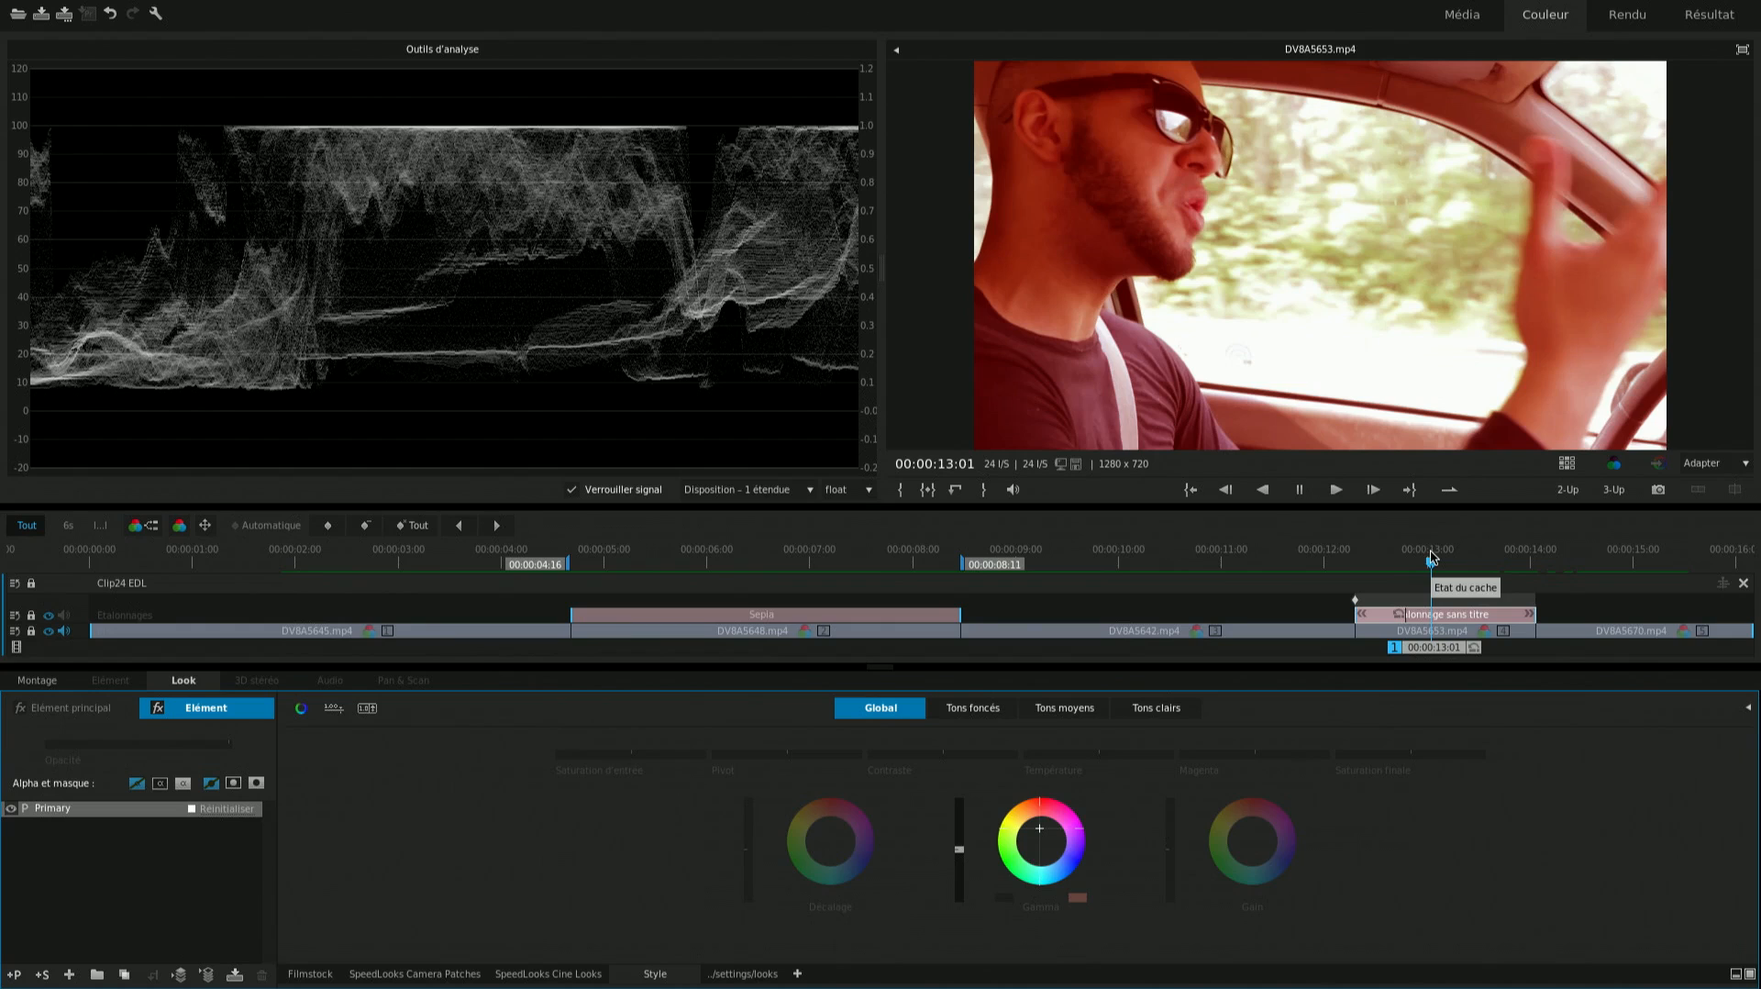
# Go to the first clip, DV8A5645.mp4, around 00:00:02:21 and select it for grading
pyautogui.moveTo(1179, 564); pyautogui.dragTo(1115, 570)
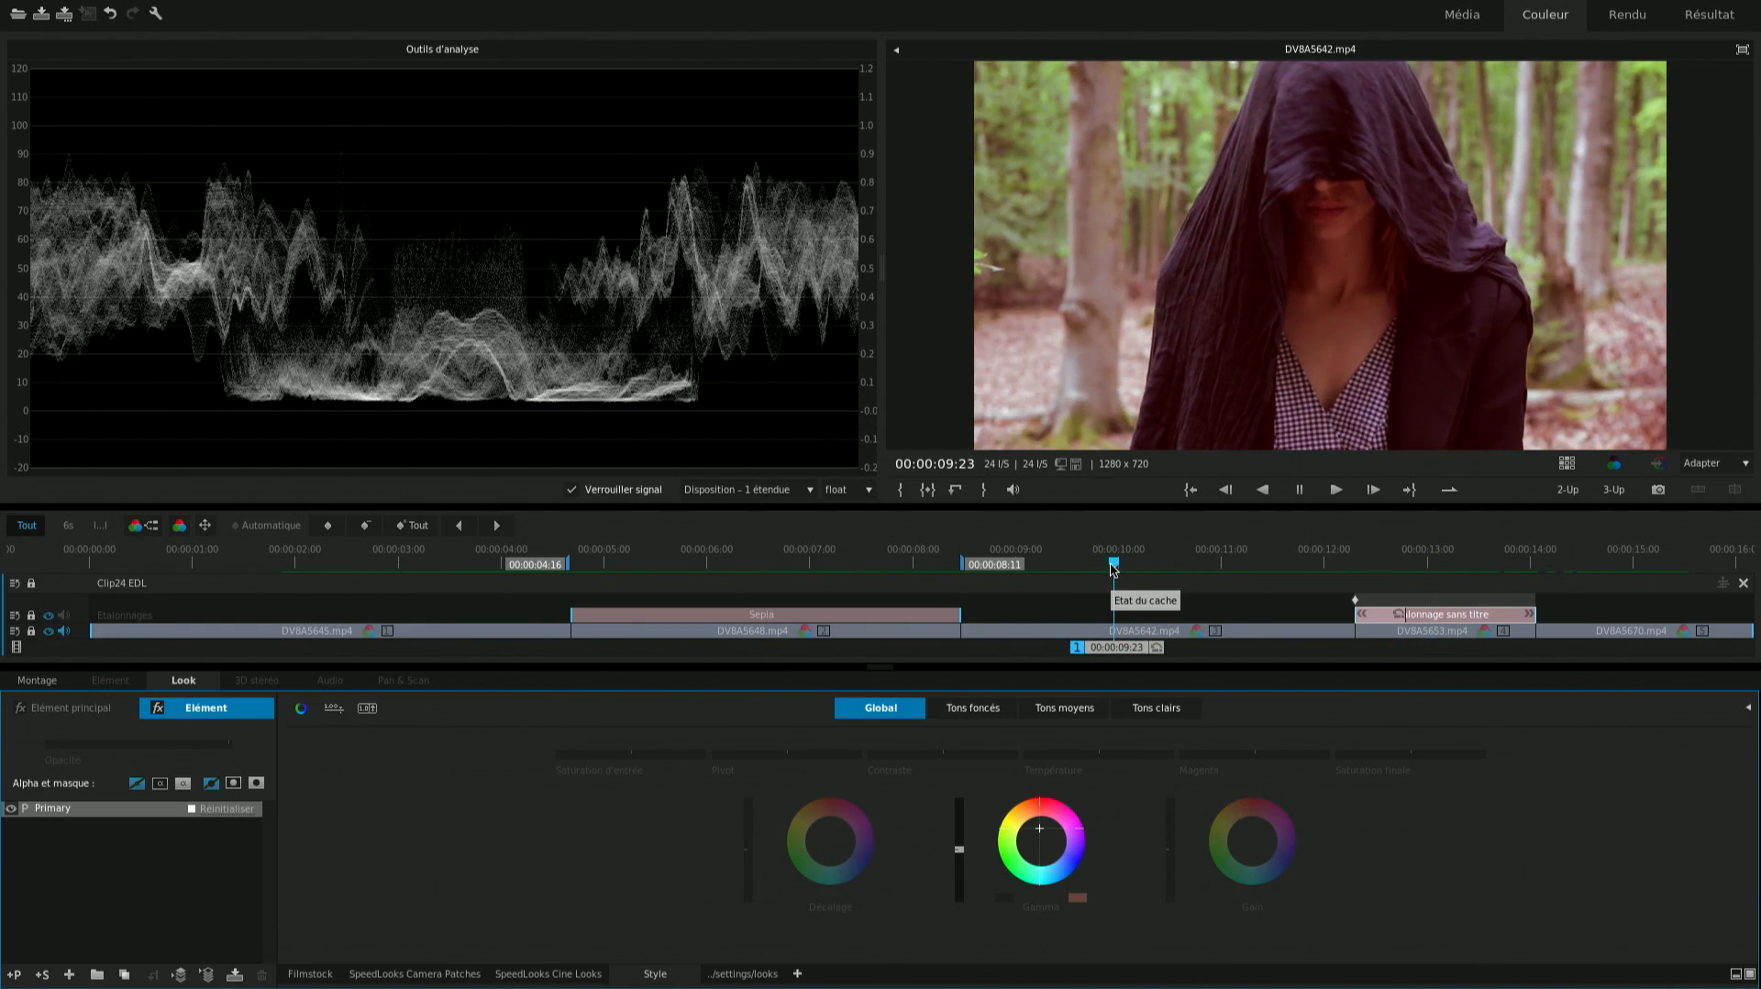
pyautogui.moveTo(415, 550); pyautogui.dragTo(386, 549)
pyautogui.click(369, 631)
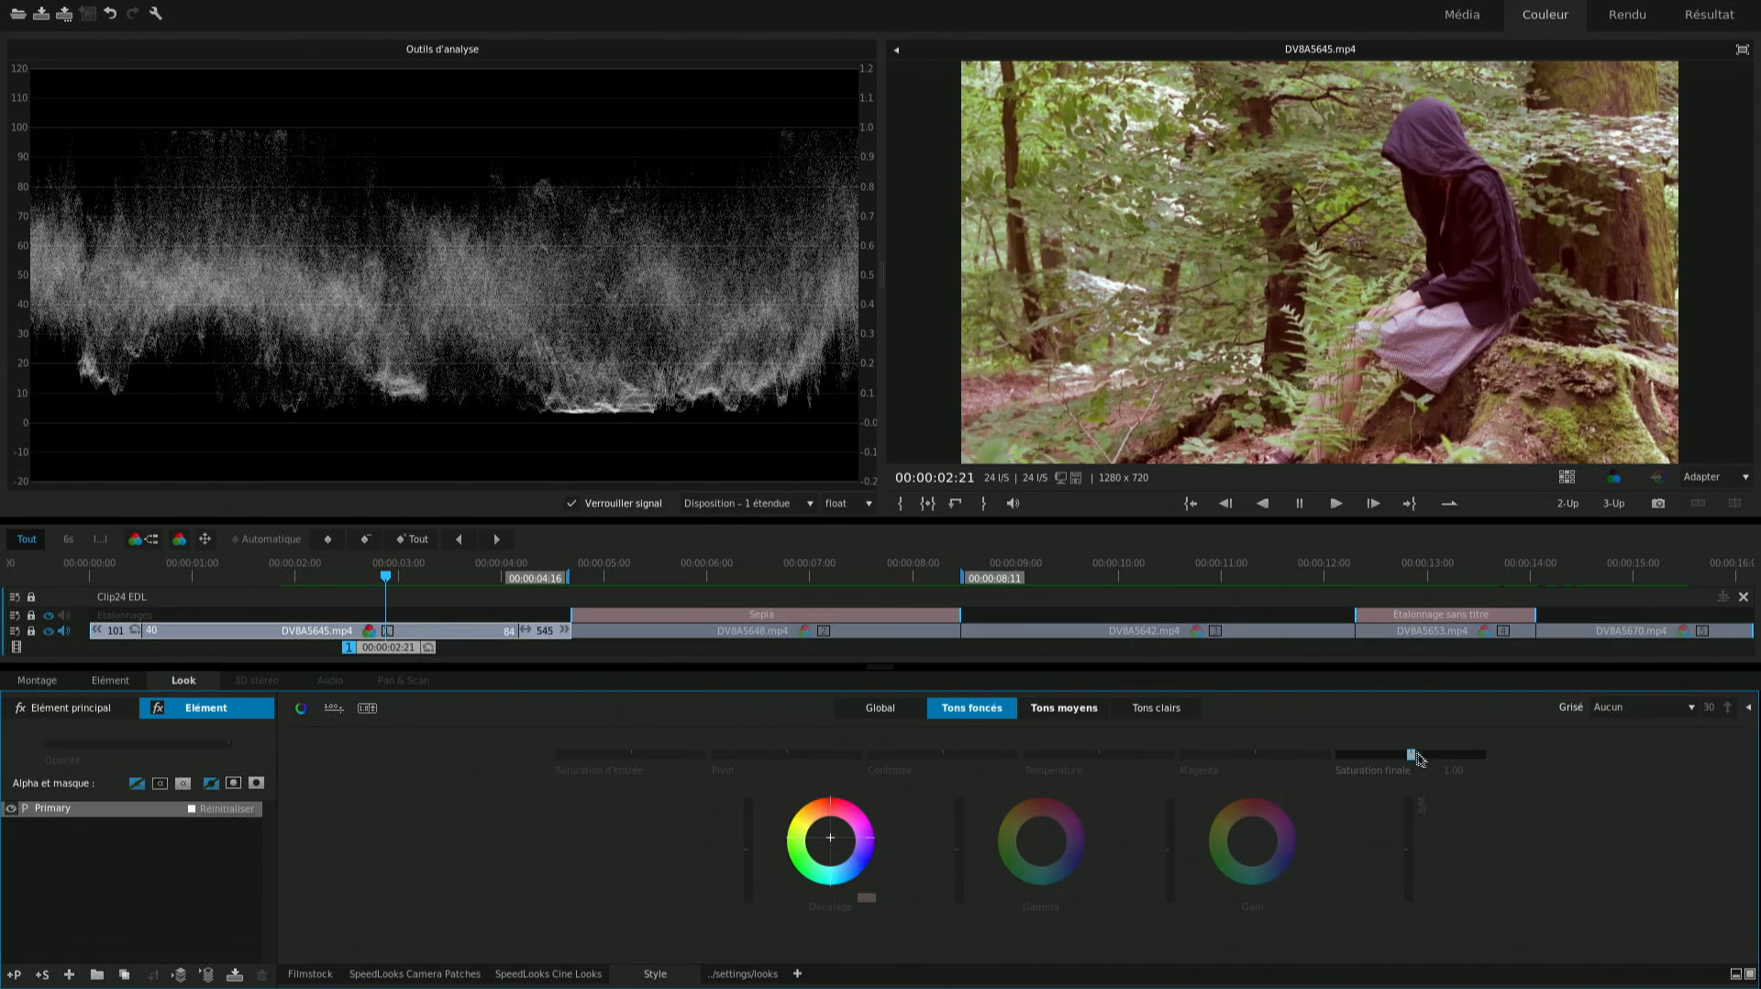
# Try a higher final saturation and a temperature around -0.53 on the shadows of DV8A5645.mp4, and reset them
pyautogui.moveTo(1411, 754); pyautogui.dragTo(1439, 754)
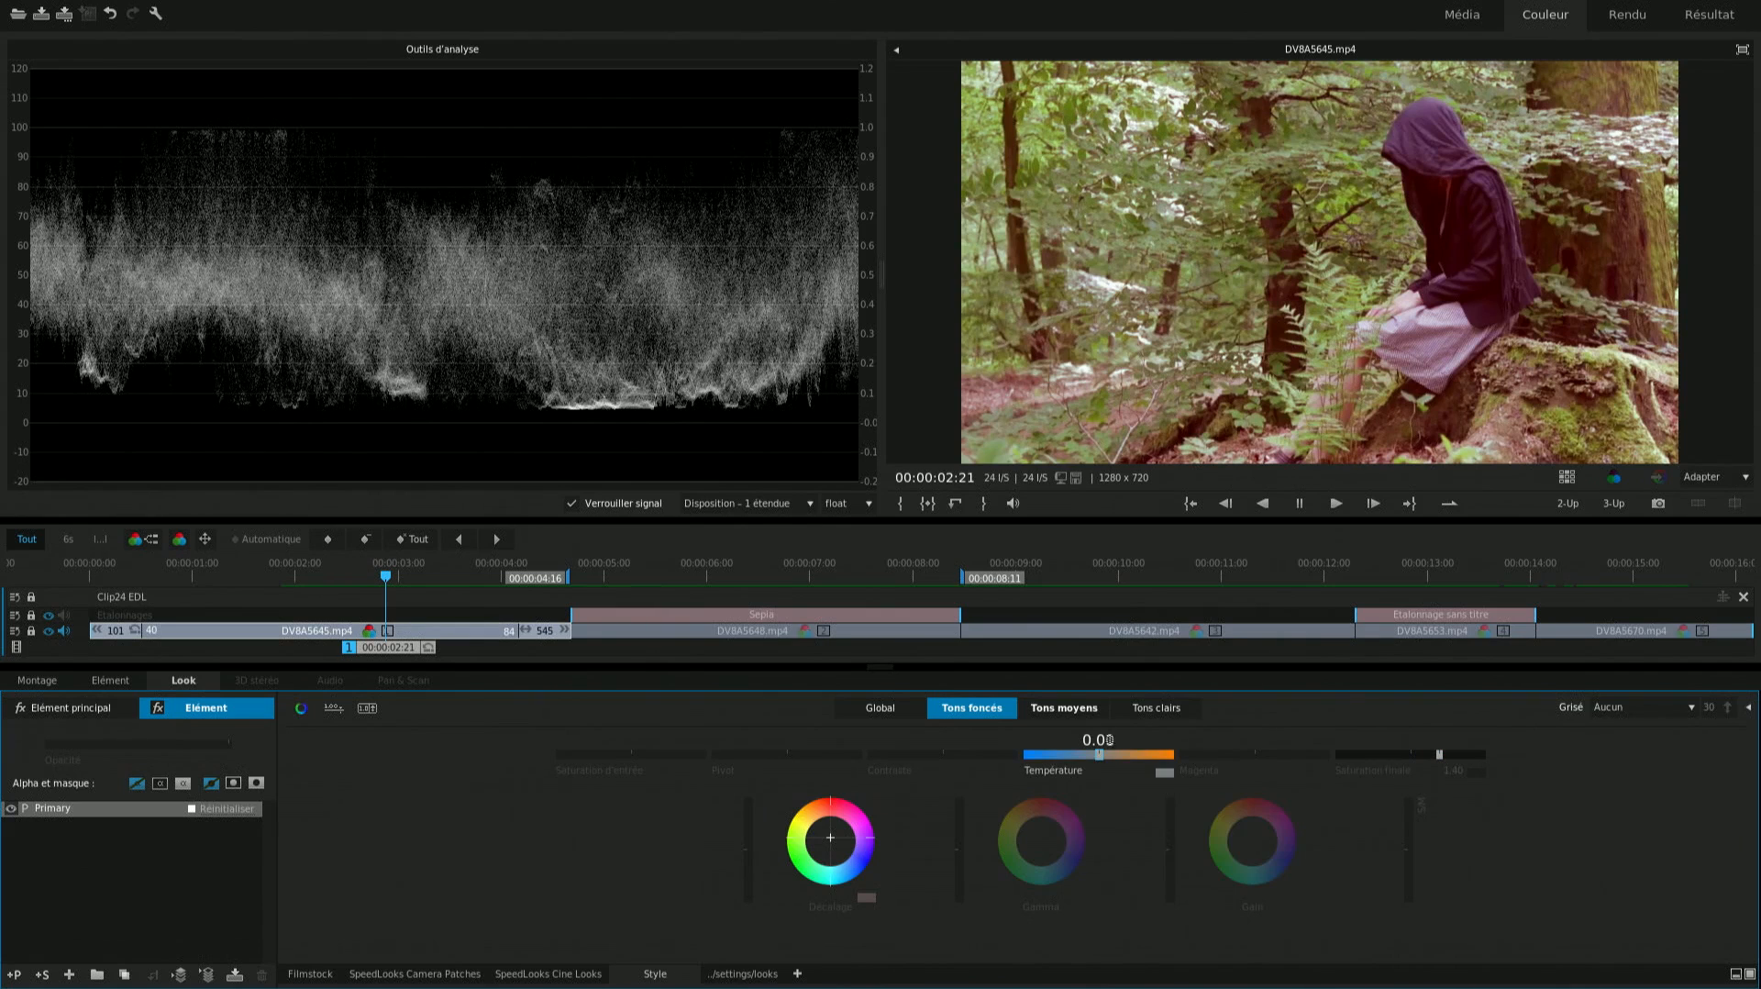
pyautogui.moveTo(1099, 754); pyautogui.dragTo(1061, 754)
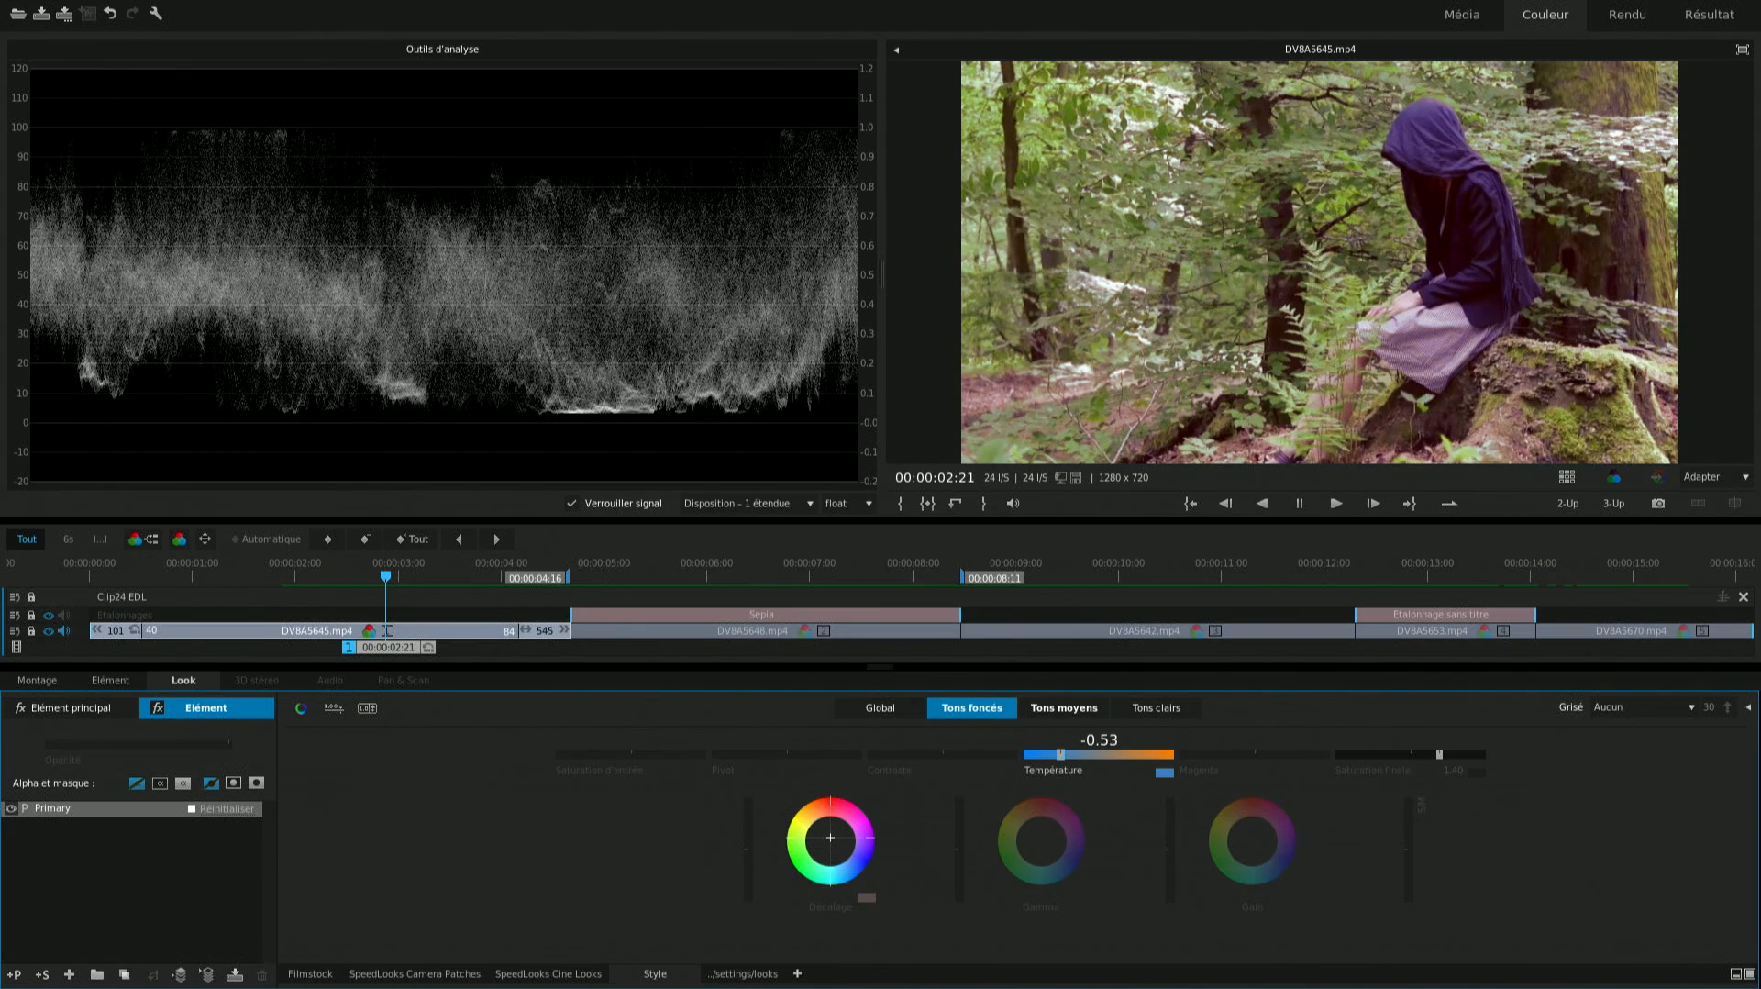
pyautogui.moveTo(1061, 754); pyautogui.dragTo(1064, 754)
pyautogui.click(1164, 771)
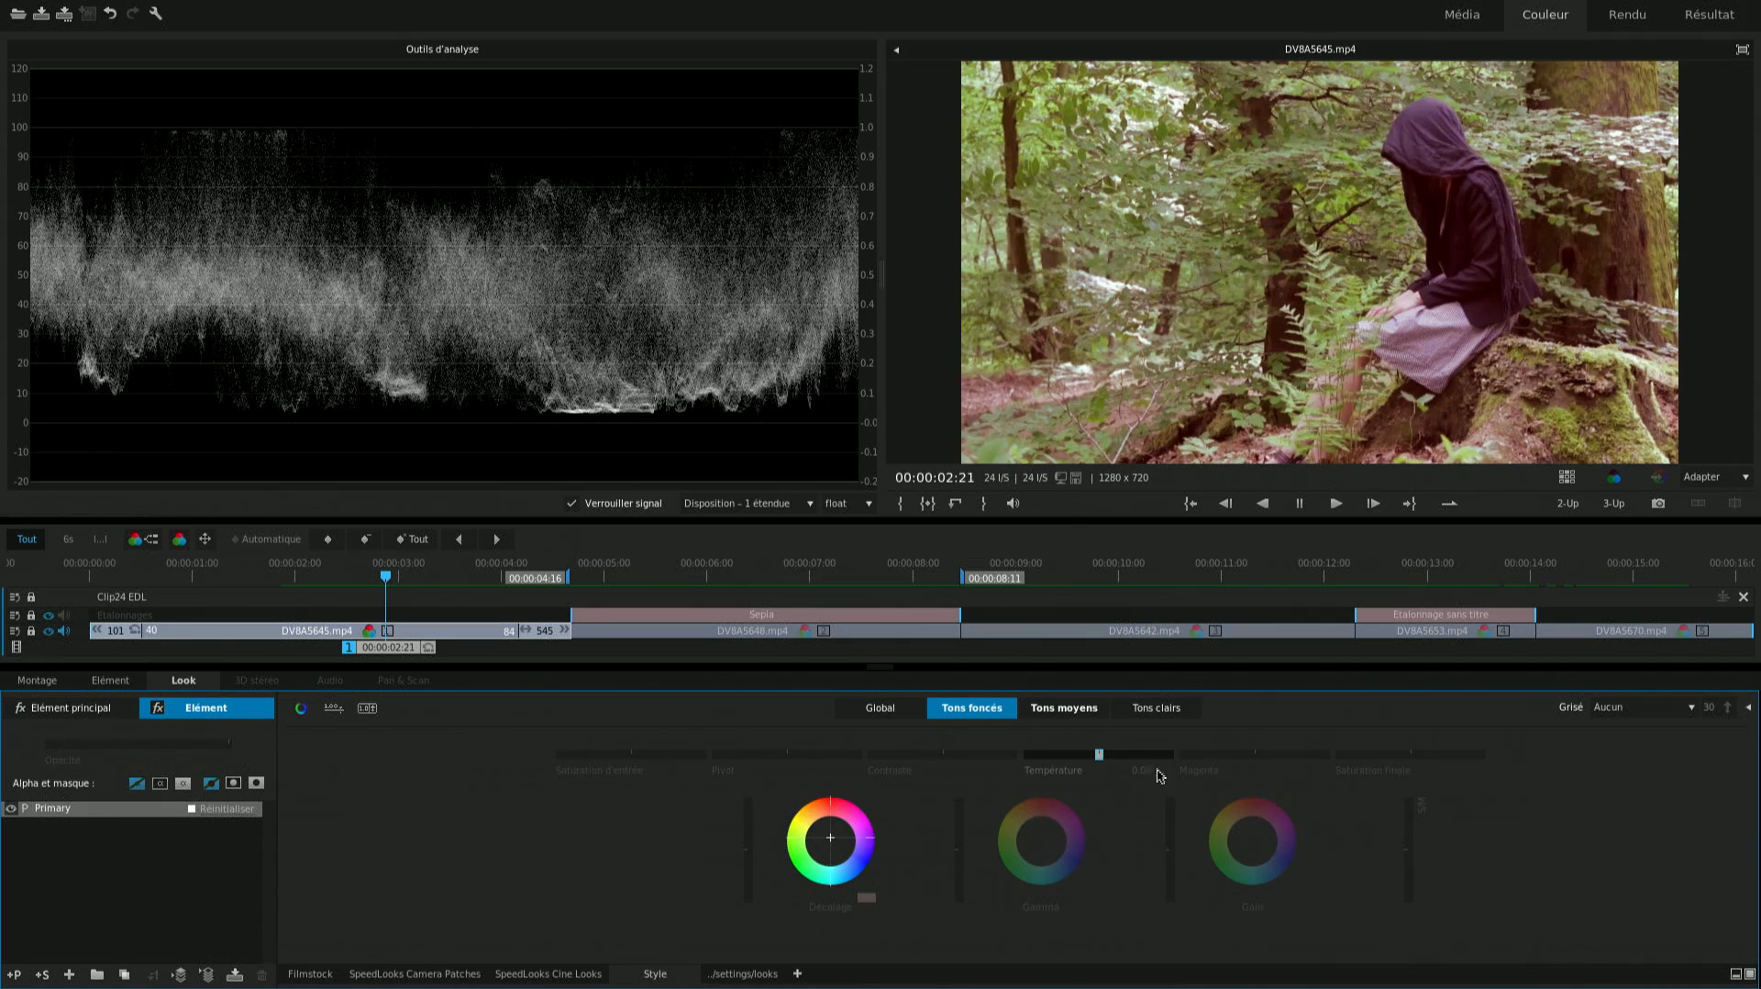
# Cool clip DV8A5645.mp4 by setting its global temperature to about -0.68 and check it at 00:00:02:19
pyautogui.click(882, 714)
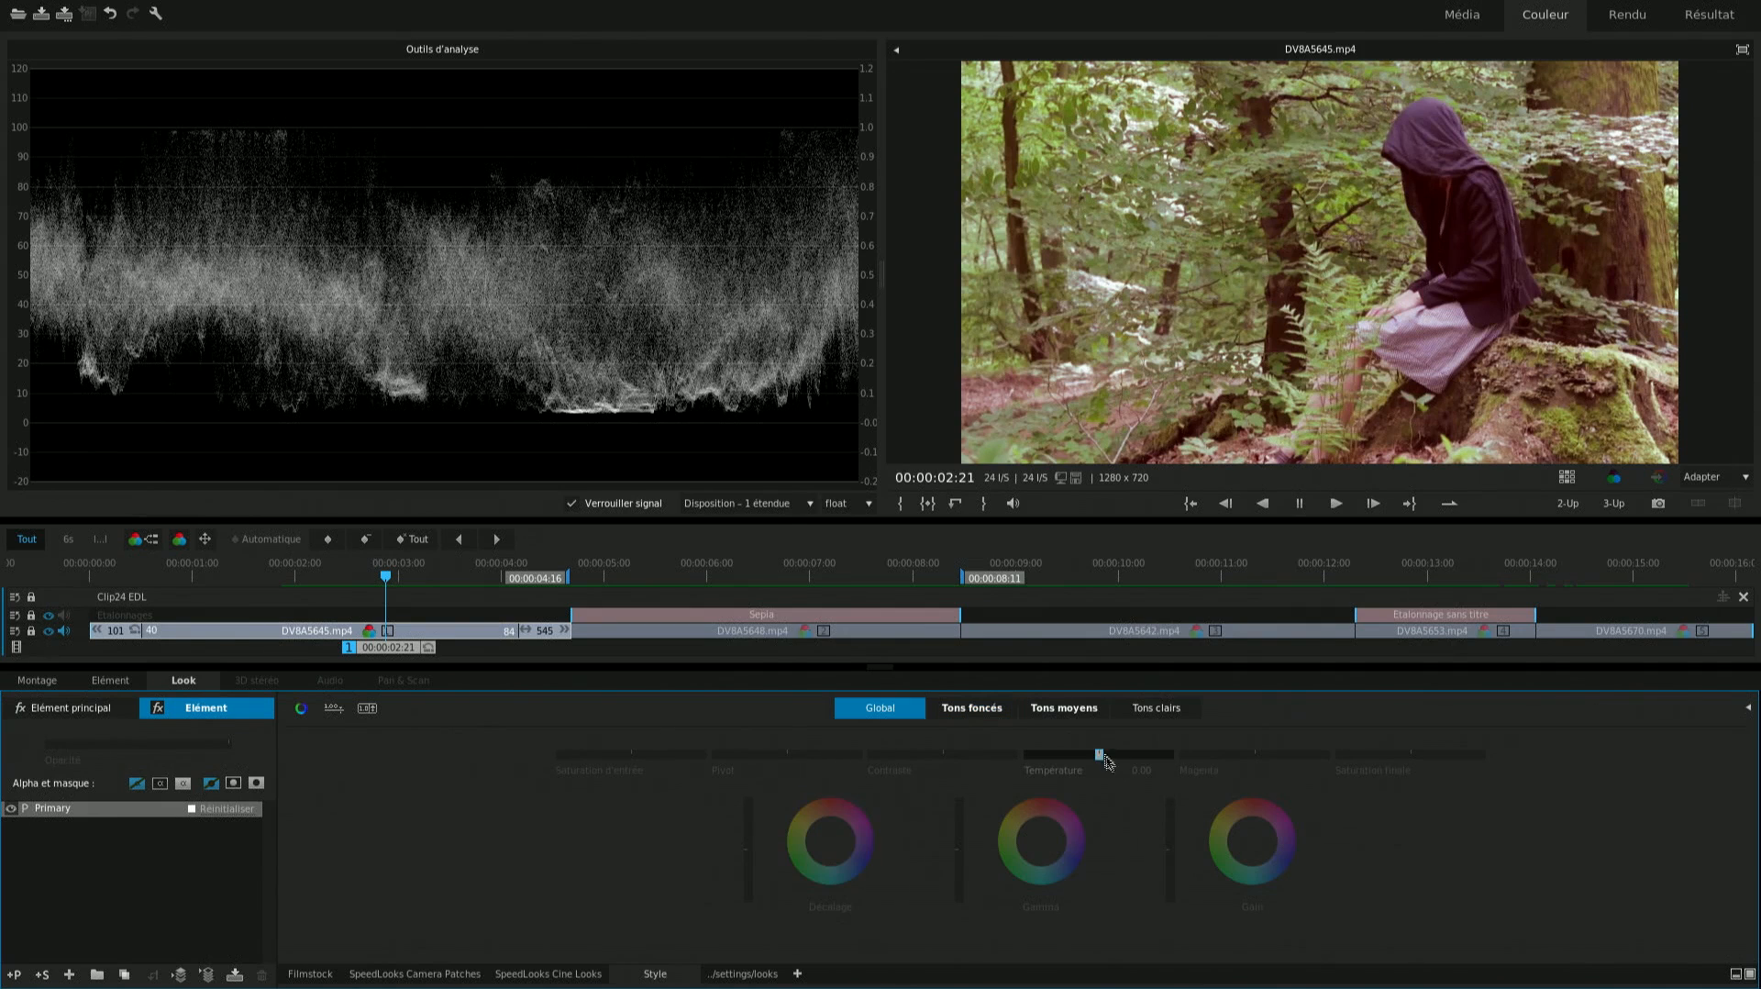
pyautogui.moveTo(1107, 761); pyautogui.dragTo(1049, 754)
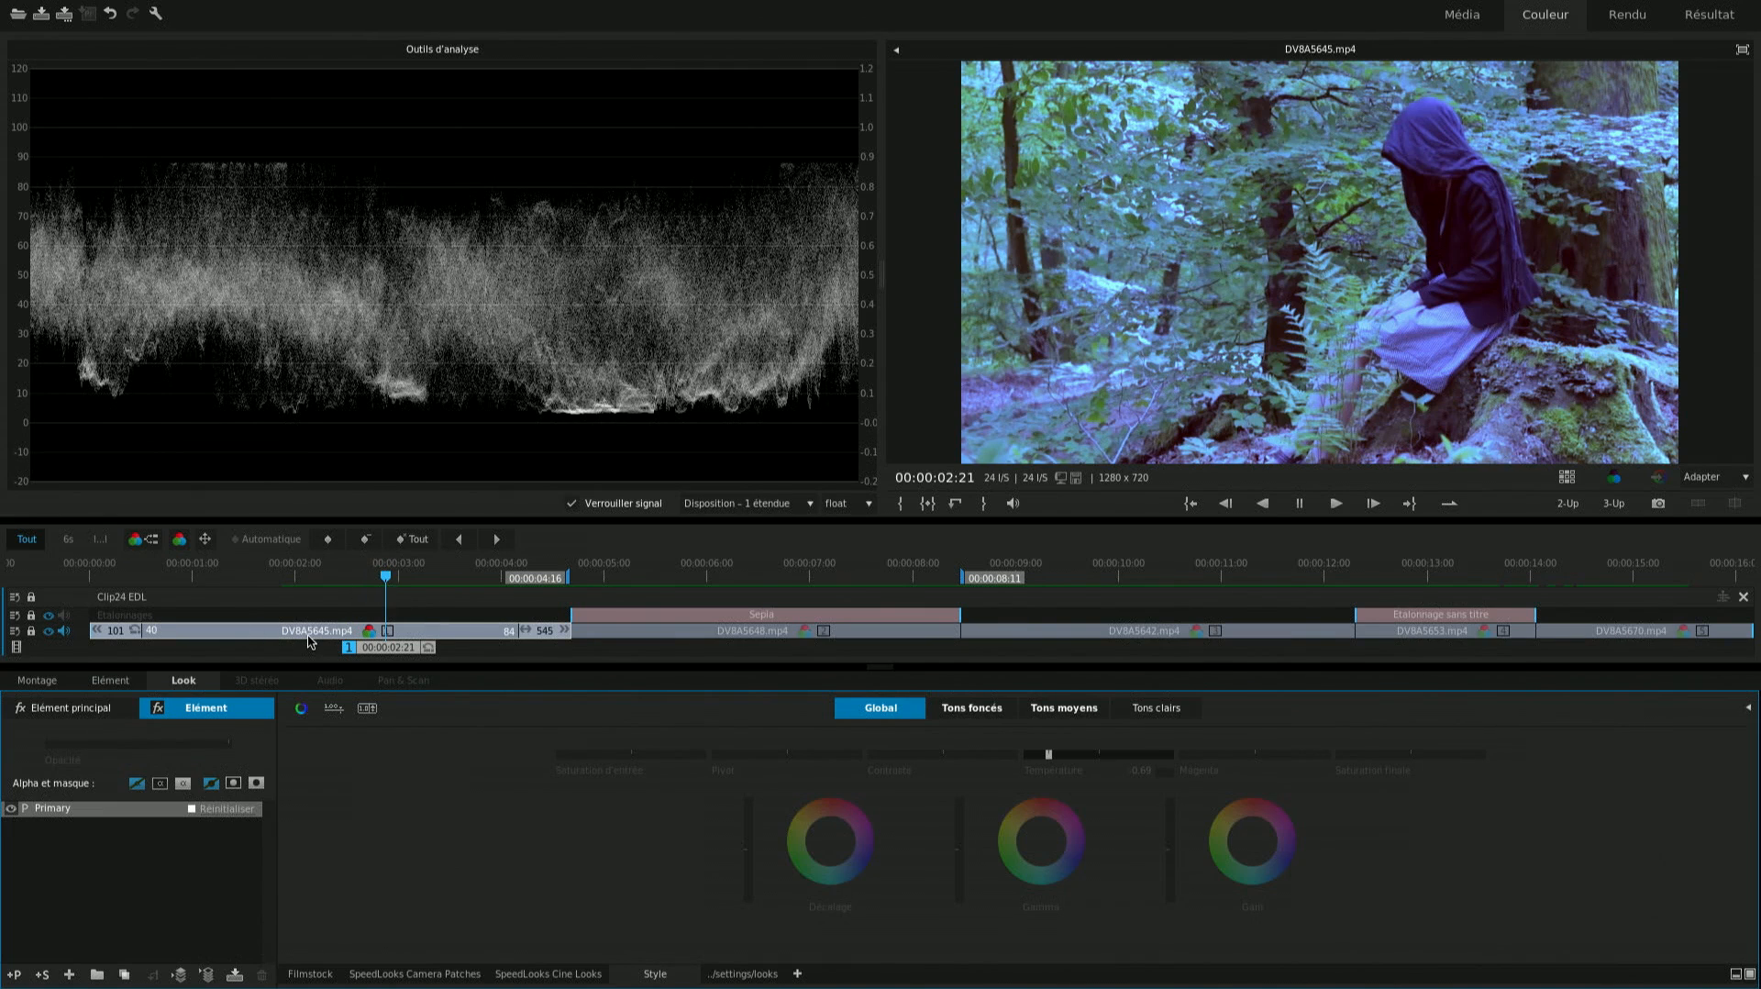
pyautogui.click(377, 577)
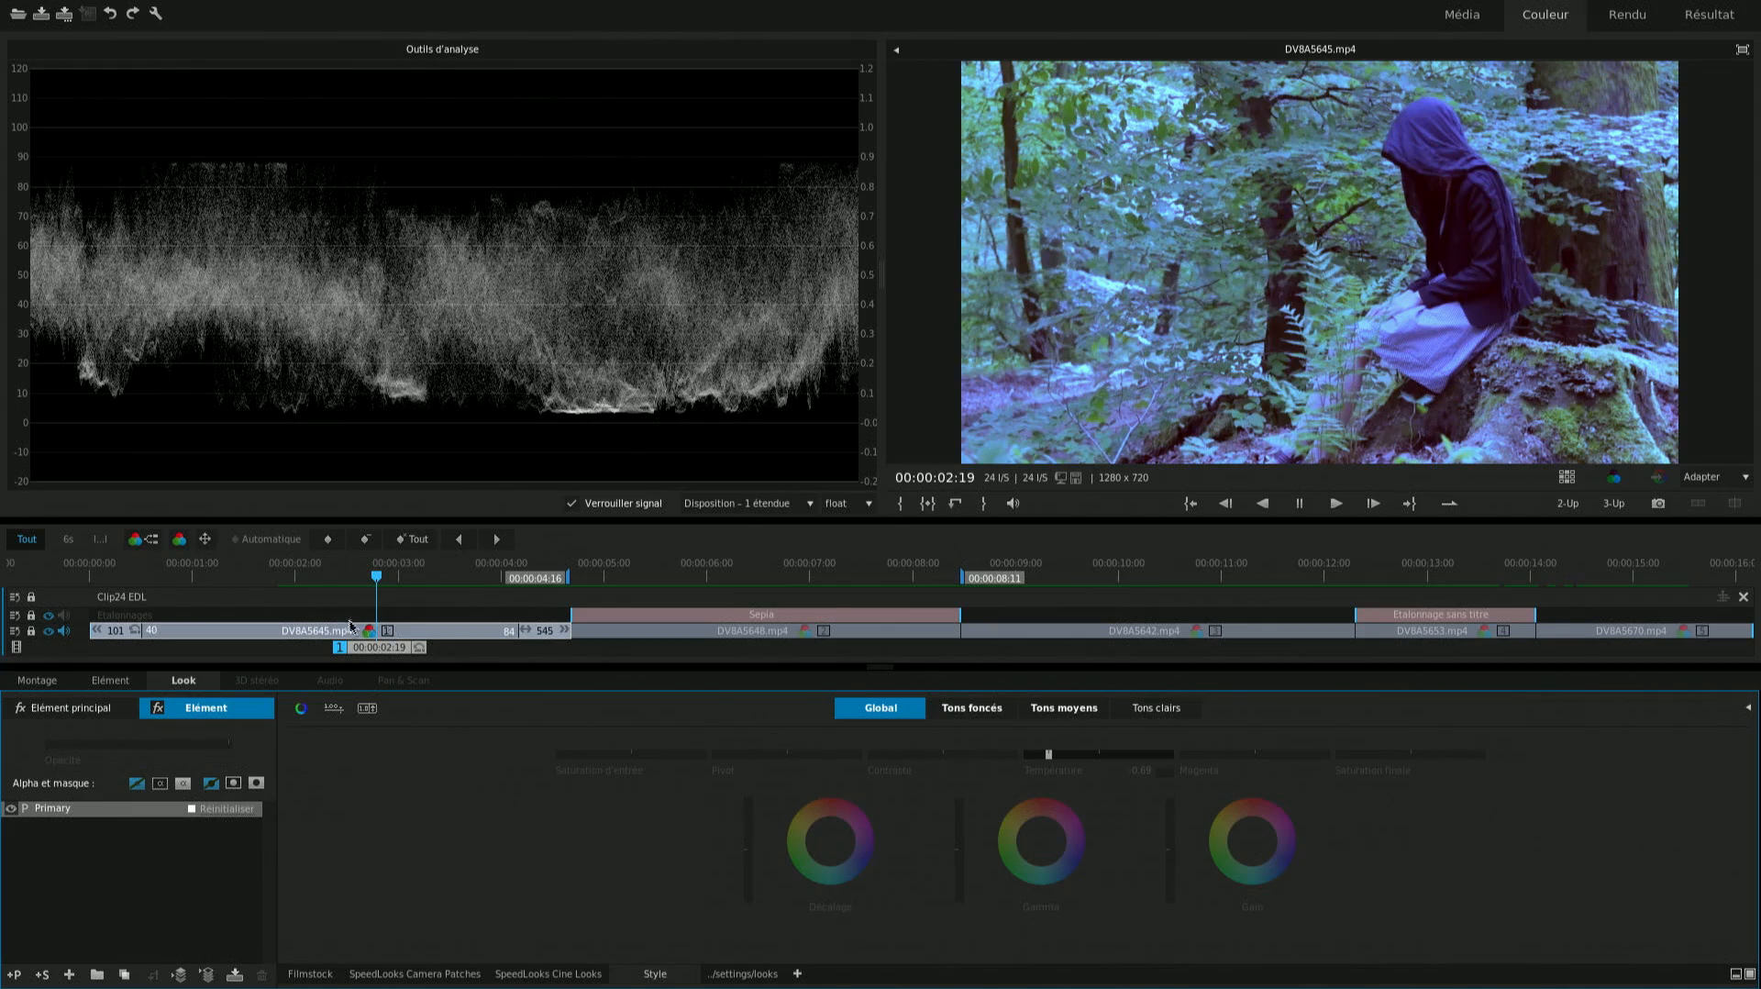
# Try copying the cold blue grade of DV8A5645.mp4 onto clip DV8A5642.mp4, and undo it
pyautogui.moveTo(377, 584); pyautogui.dragTo(1196, 574)
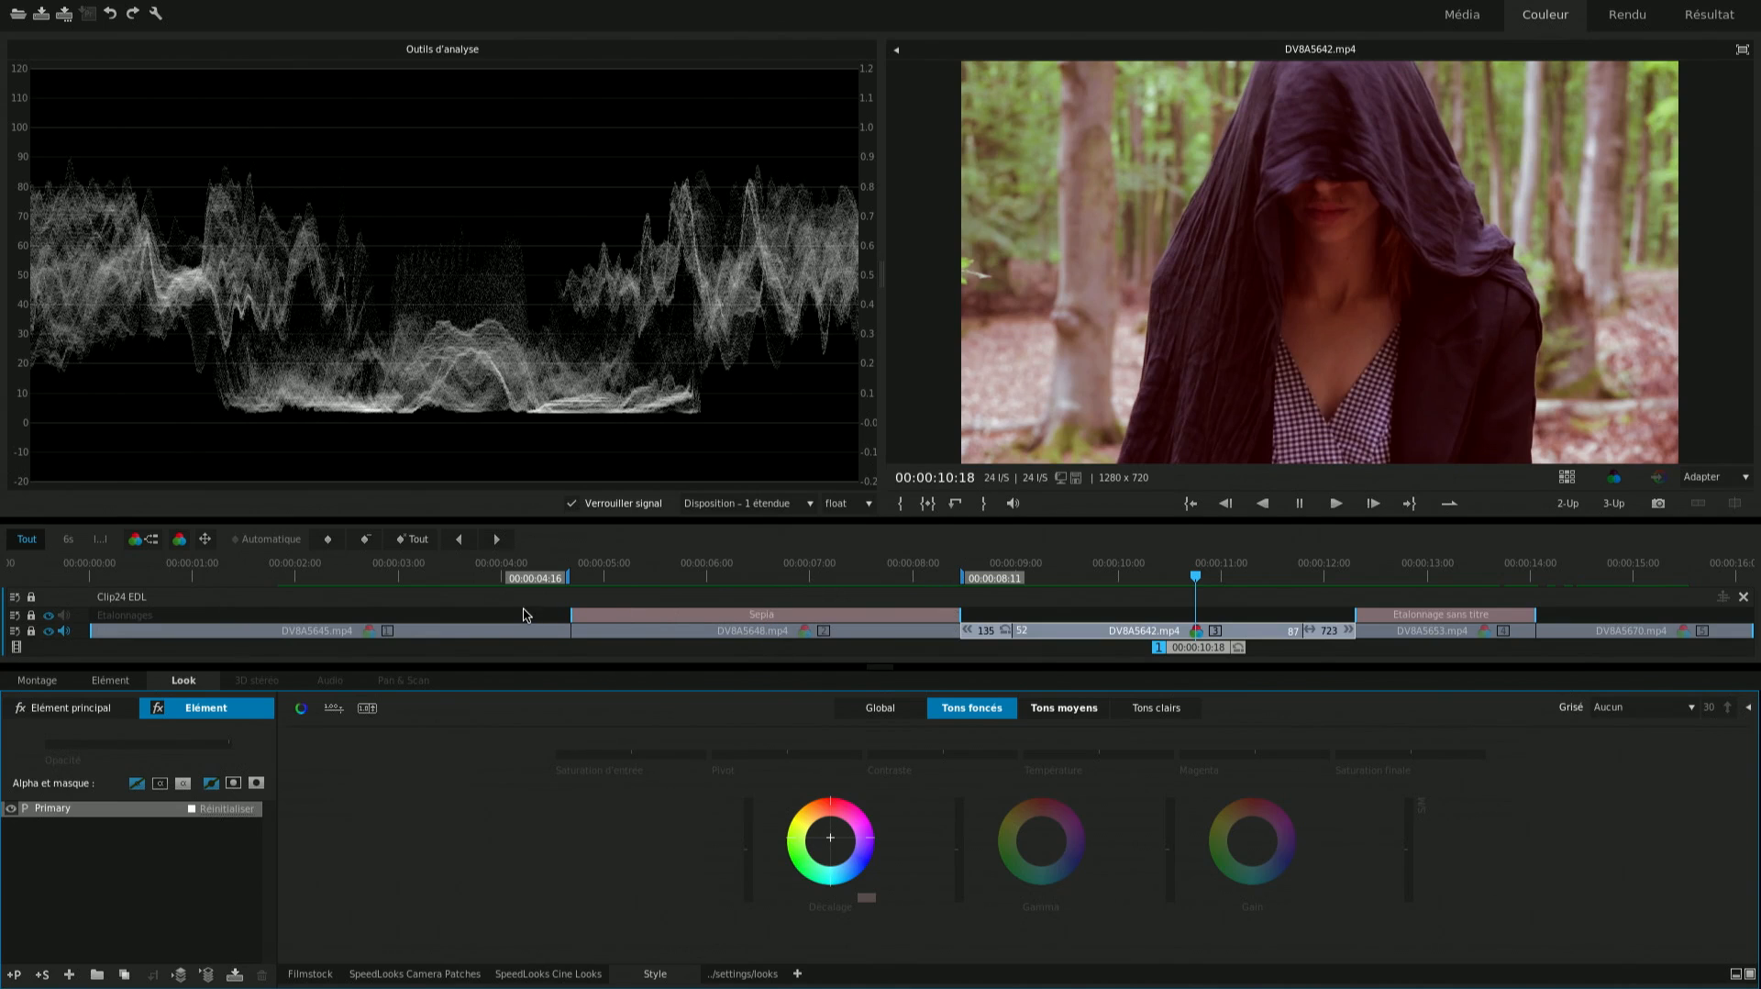
pyautogui.click(1199, 578)
pyautogui.moveTo(1200, 581)
pyautogui.mouseDown()
pyautogui.moveTo(372, 567)
pyautogui.moveTo(1187, 585)
pyautogui.mouseUp()
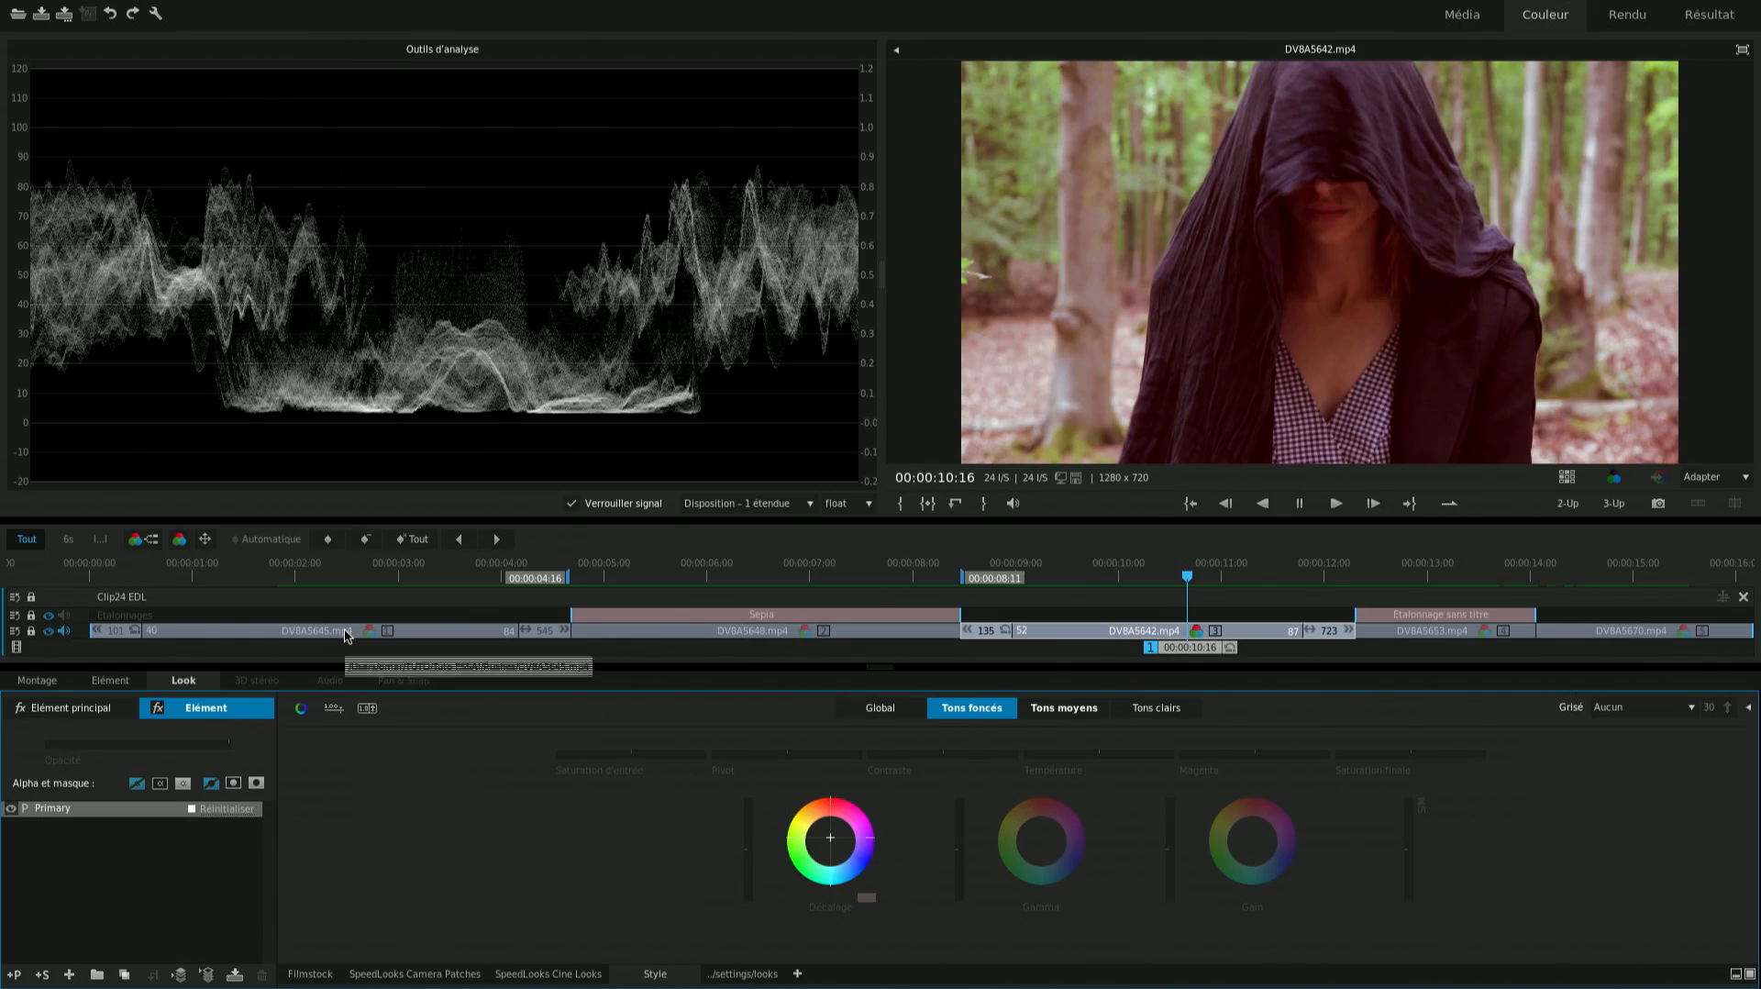
pyautogui.press('super+shift+z')
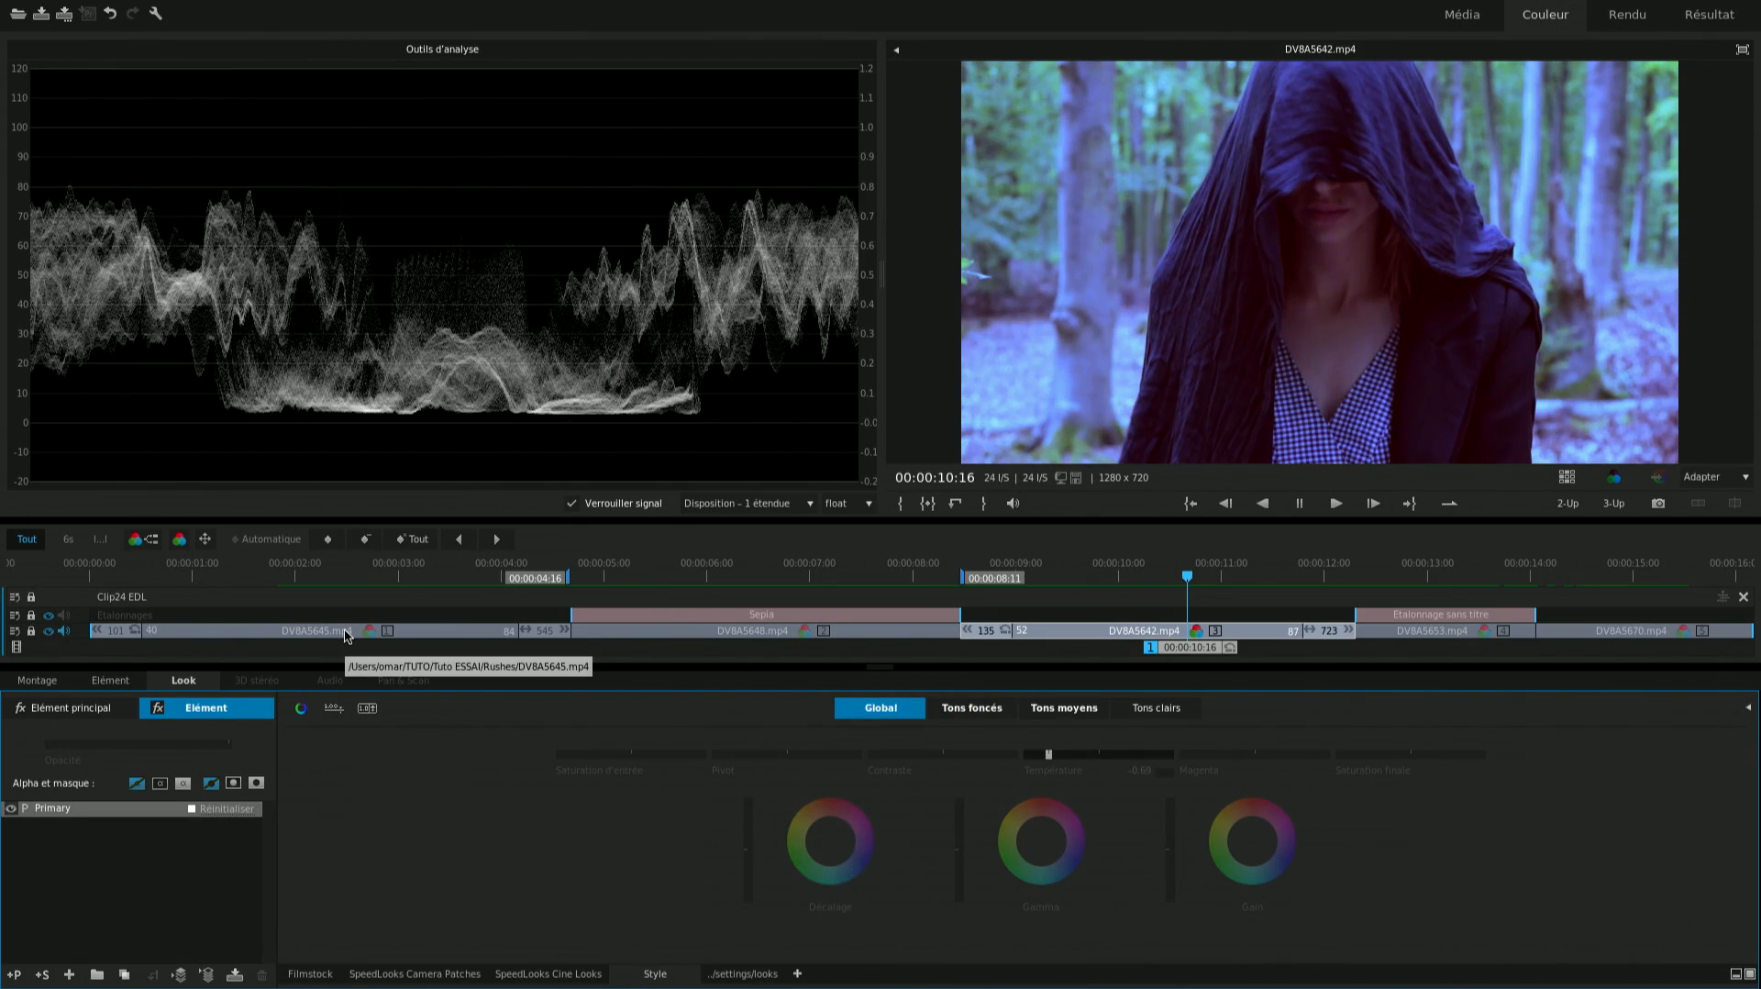
pyautogui.click(109, 13)
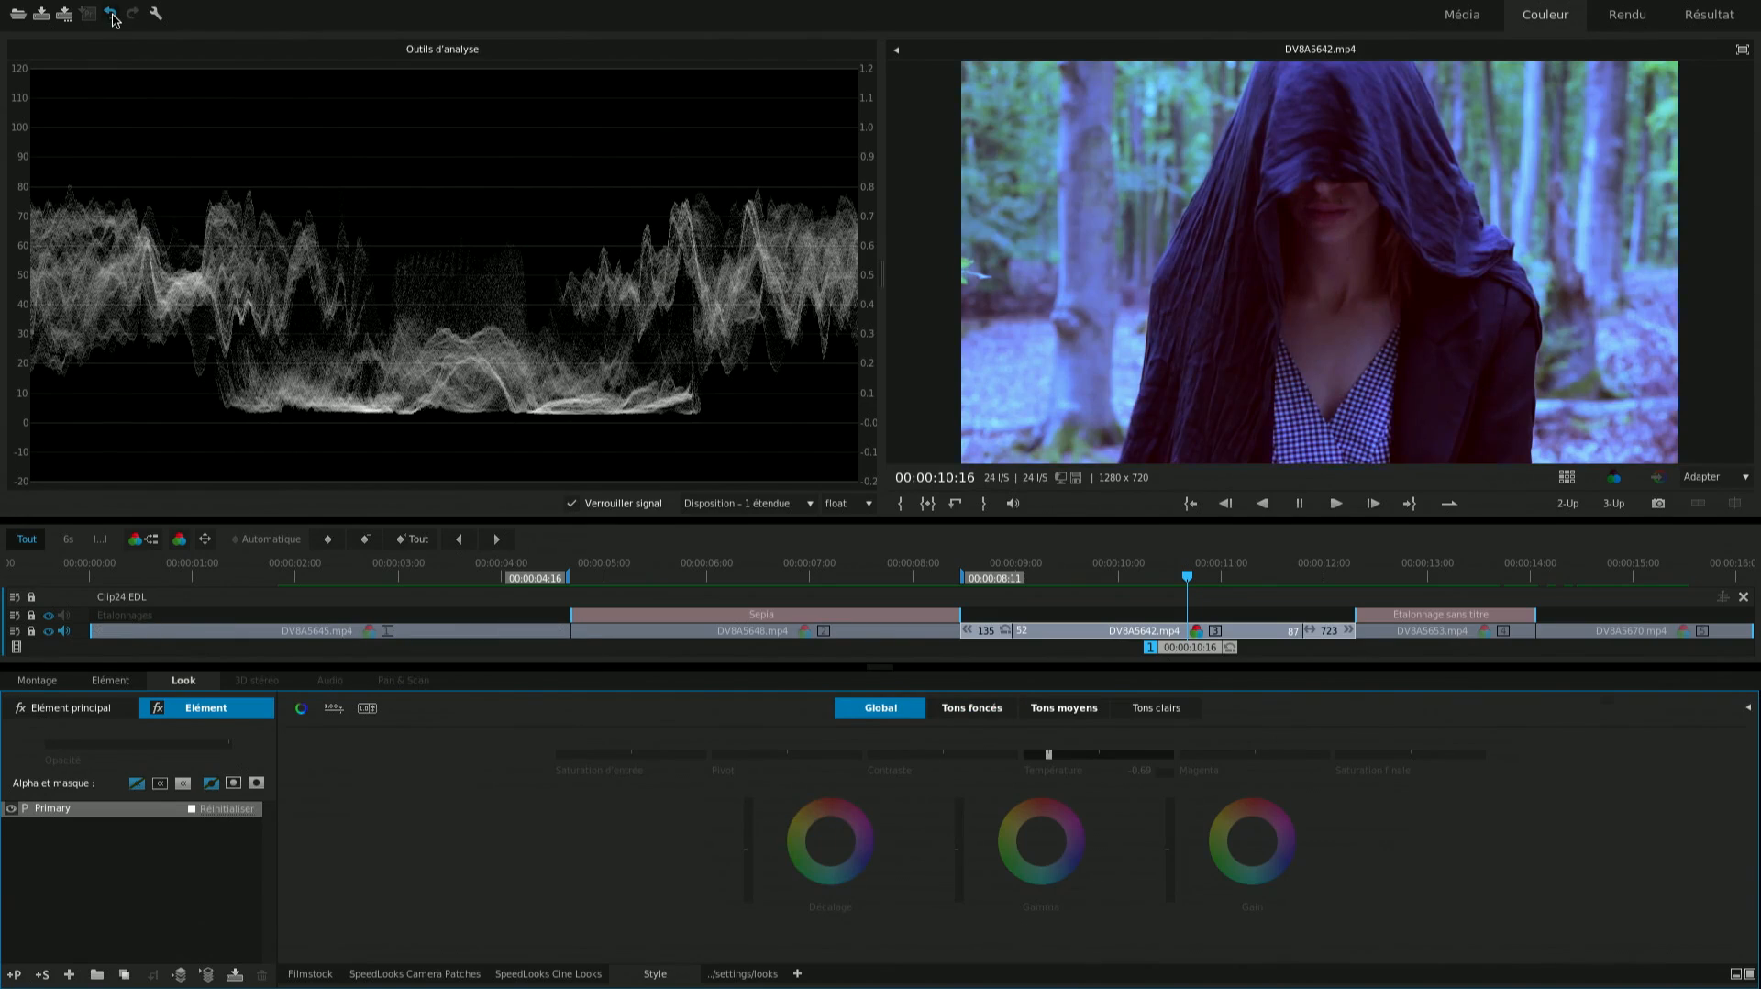
# Copy the cold grade of DV8A5645.mp4 directly onto clip DV8A5642.mp4 with the playhead at 00:00:10:19
pyautogui.click(360, 631)
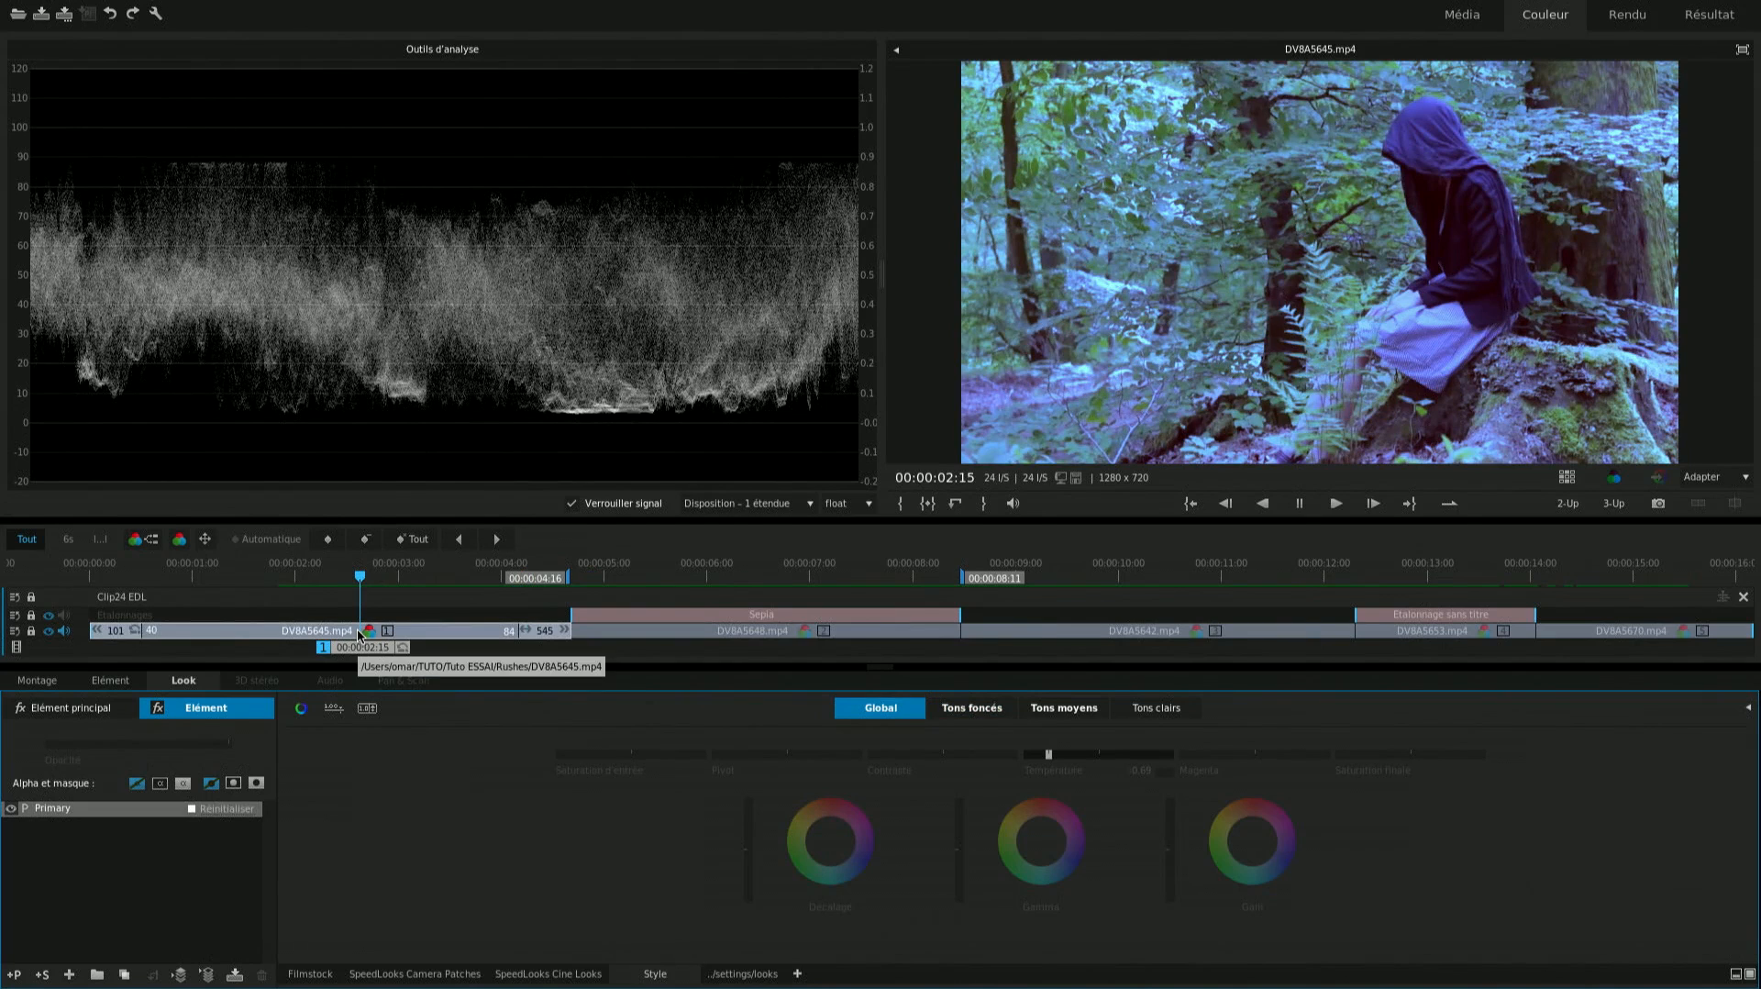
pyautogui.click(1160, 578)
pyautogui.moveTo(1163, 577); pyautogui.dragTo(1200, 576)
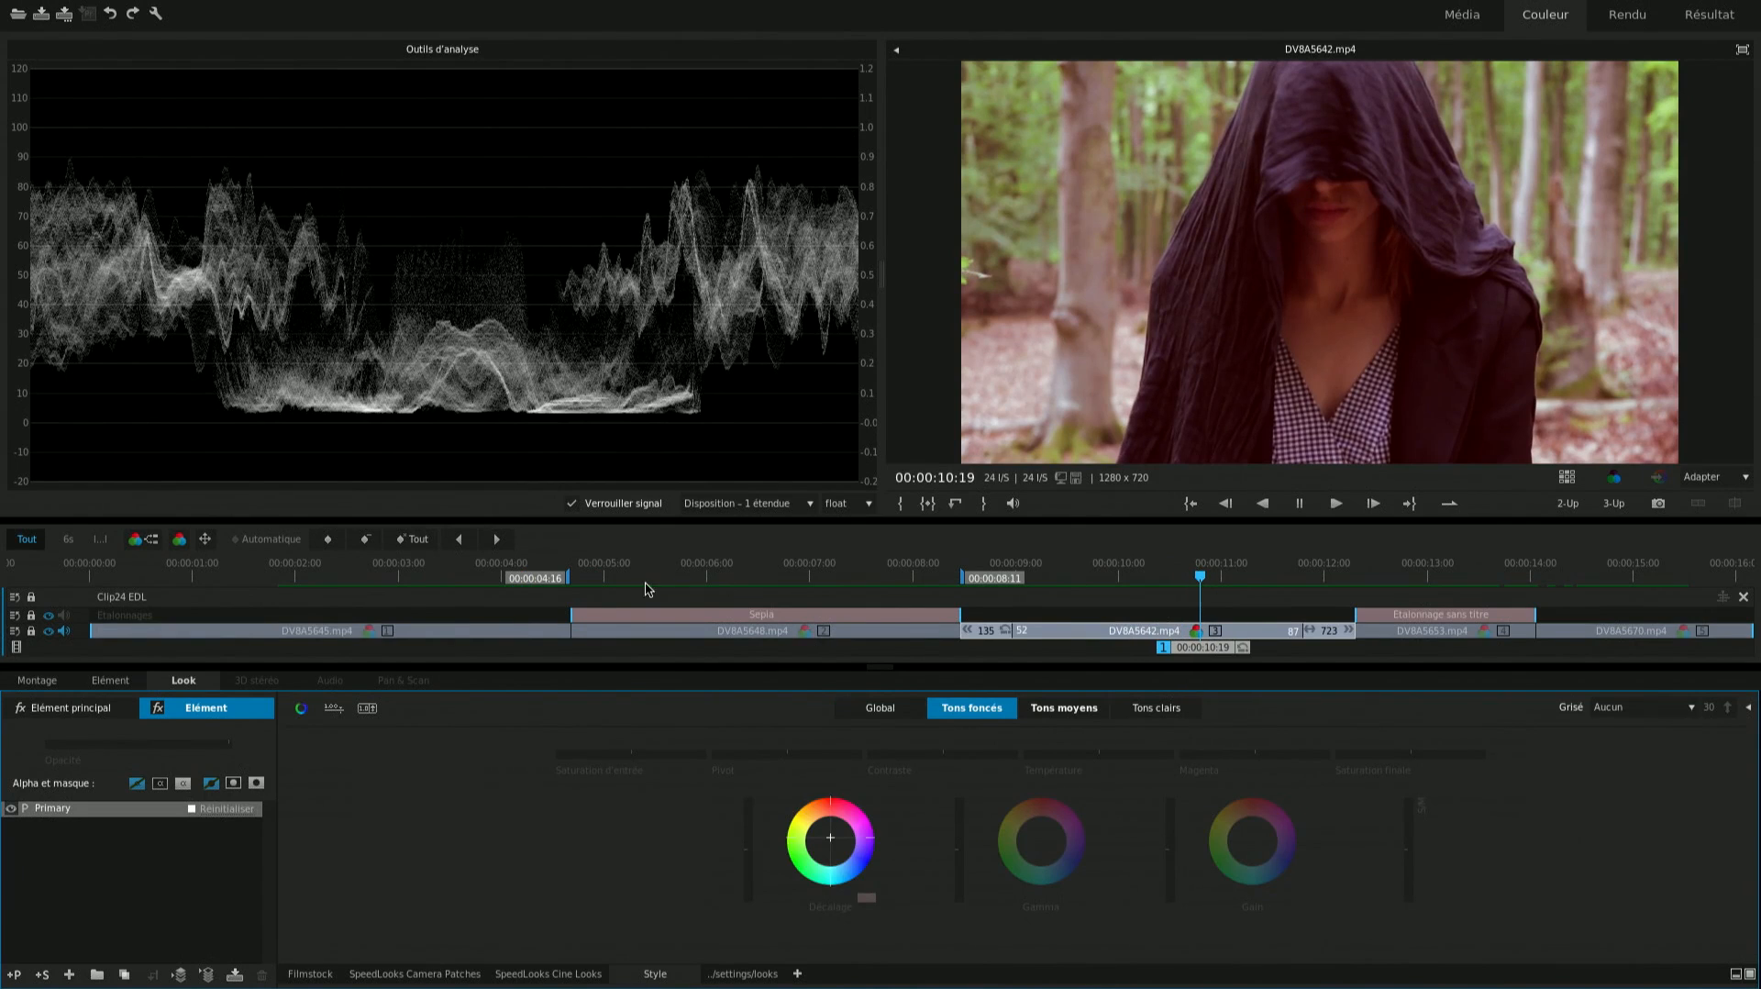
pyautogui.moveTo(321, 632)
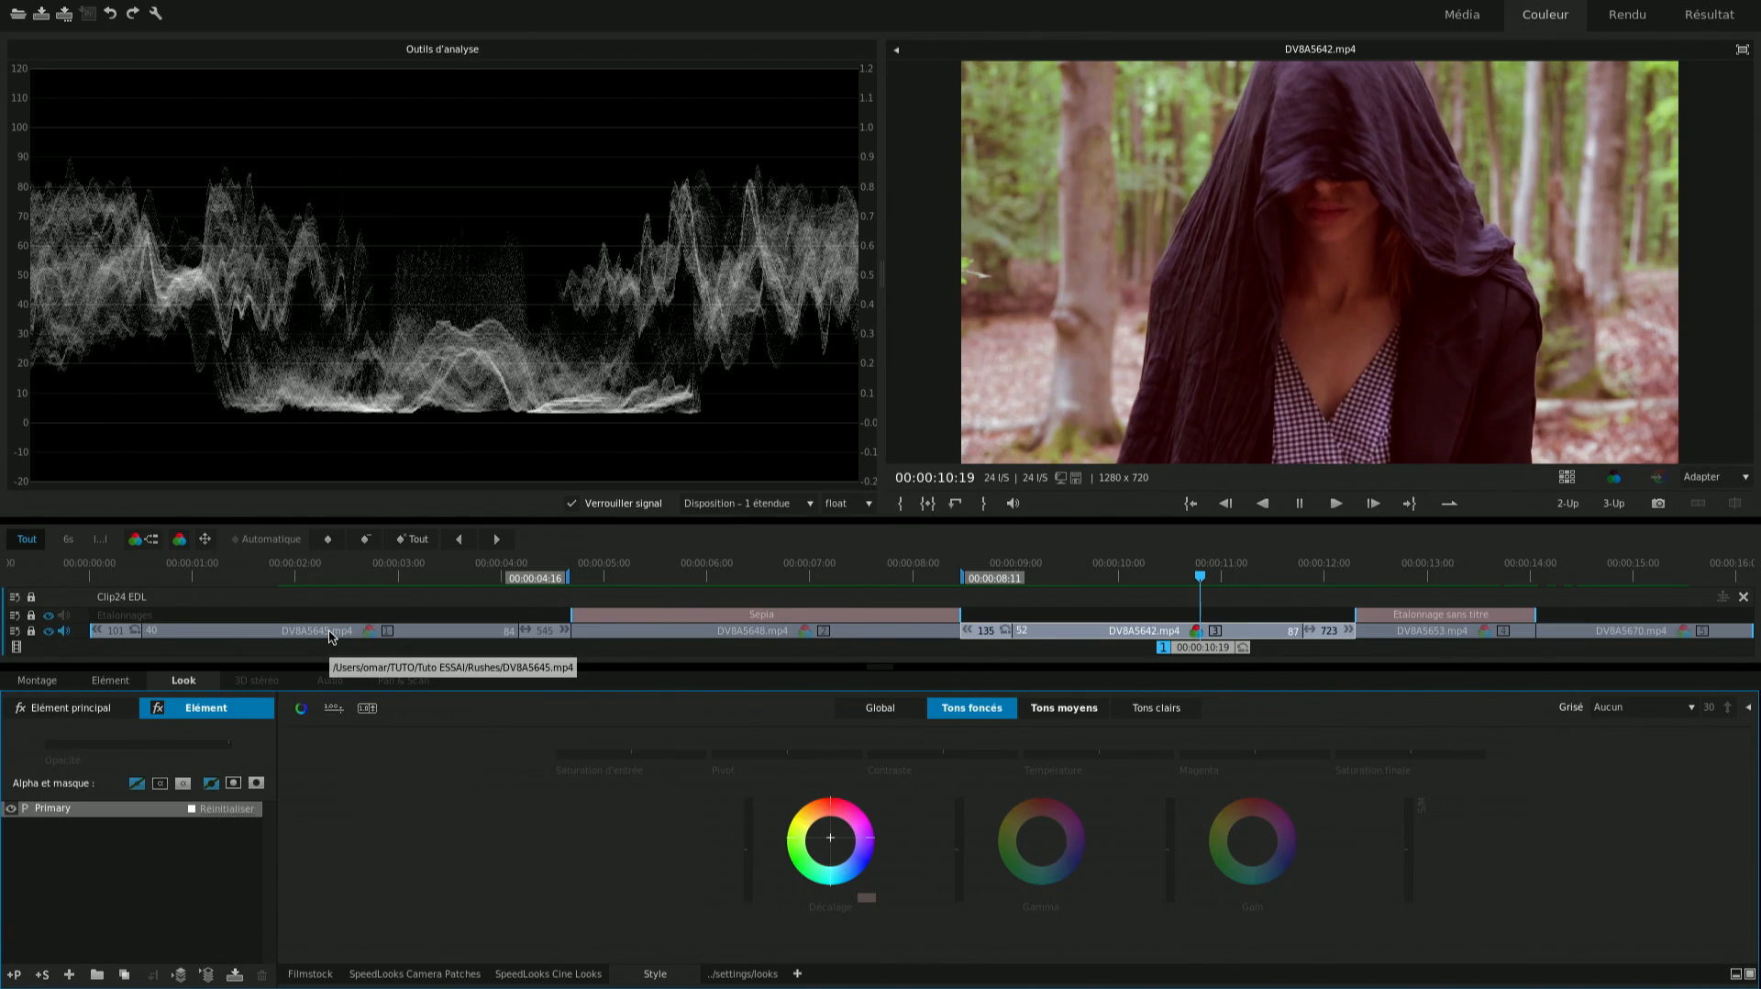
pyautogui.press('c')
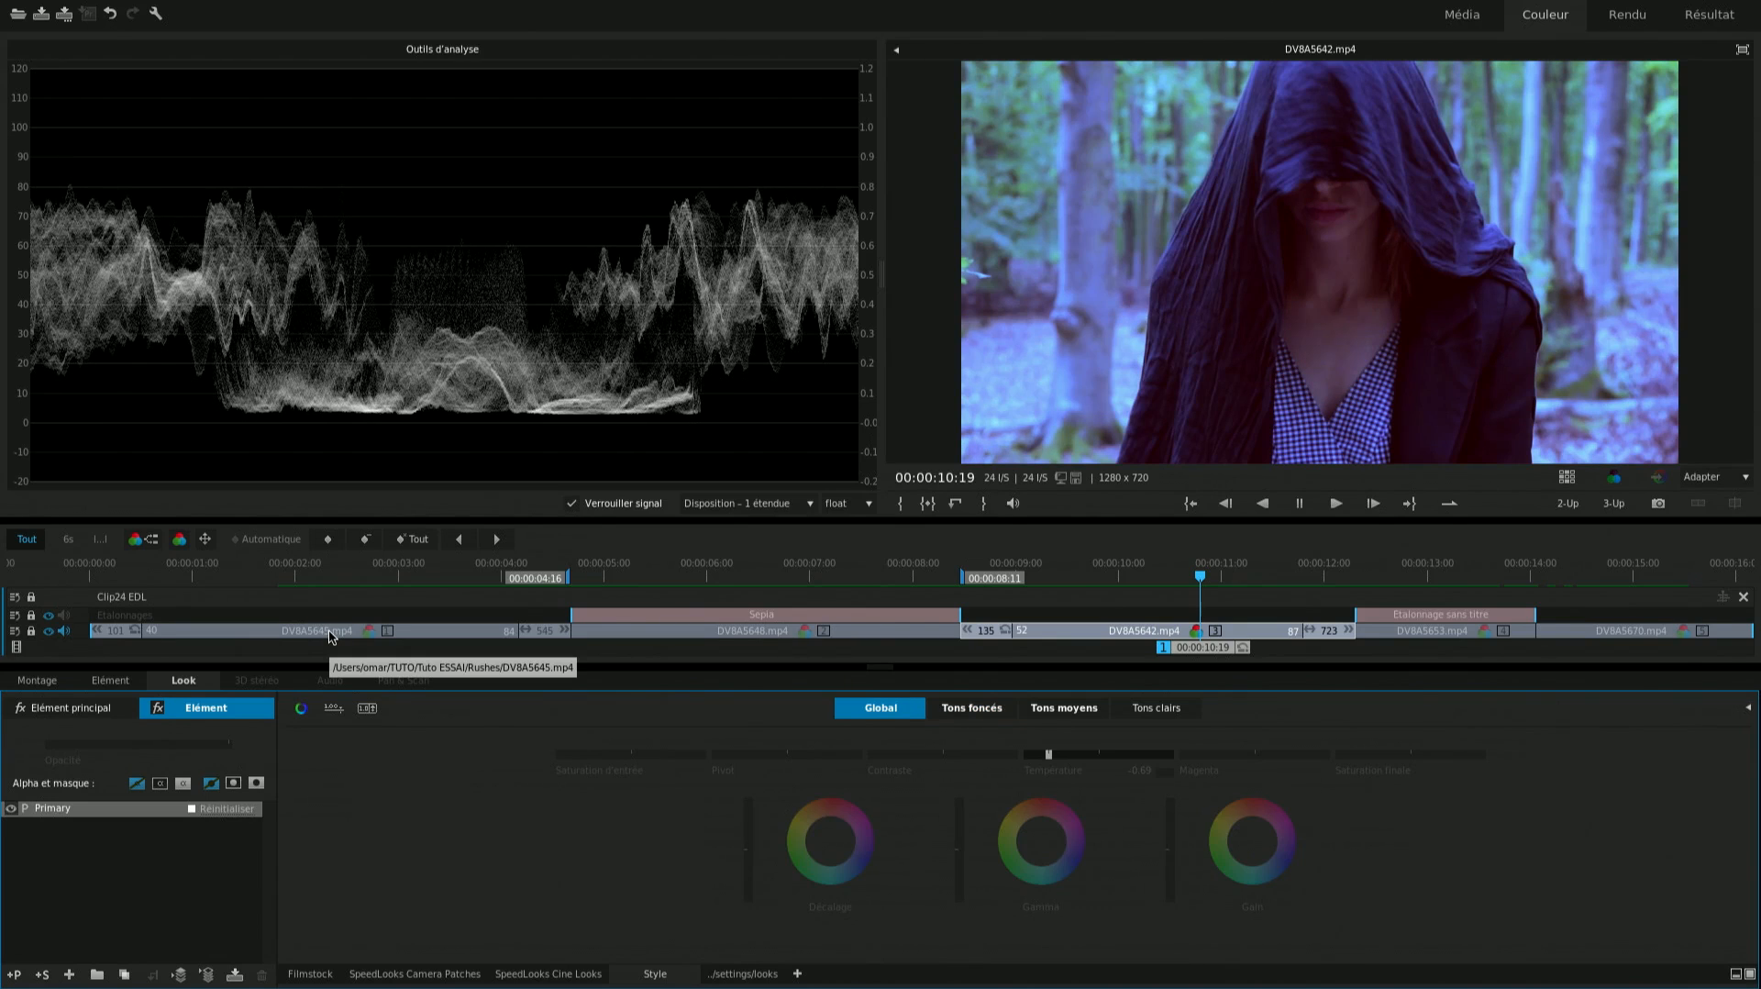